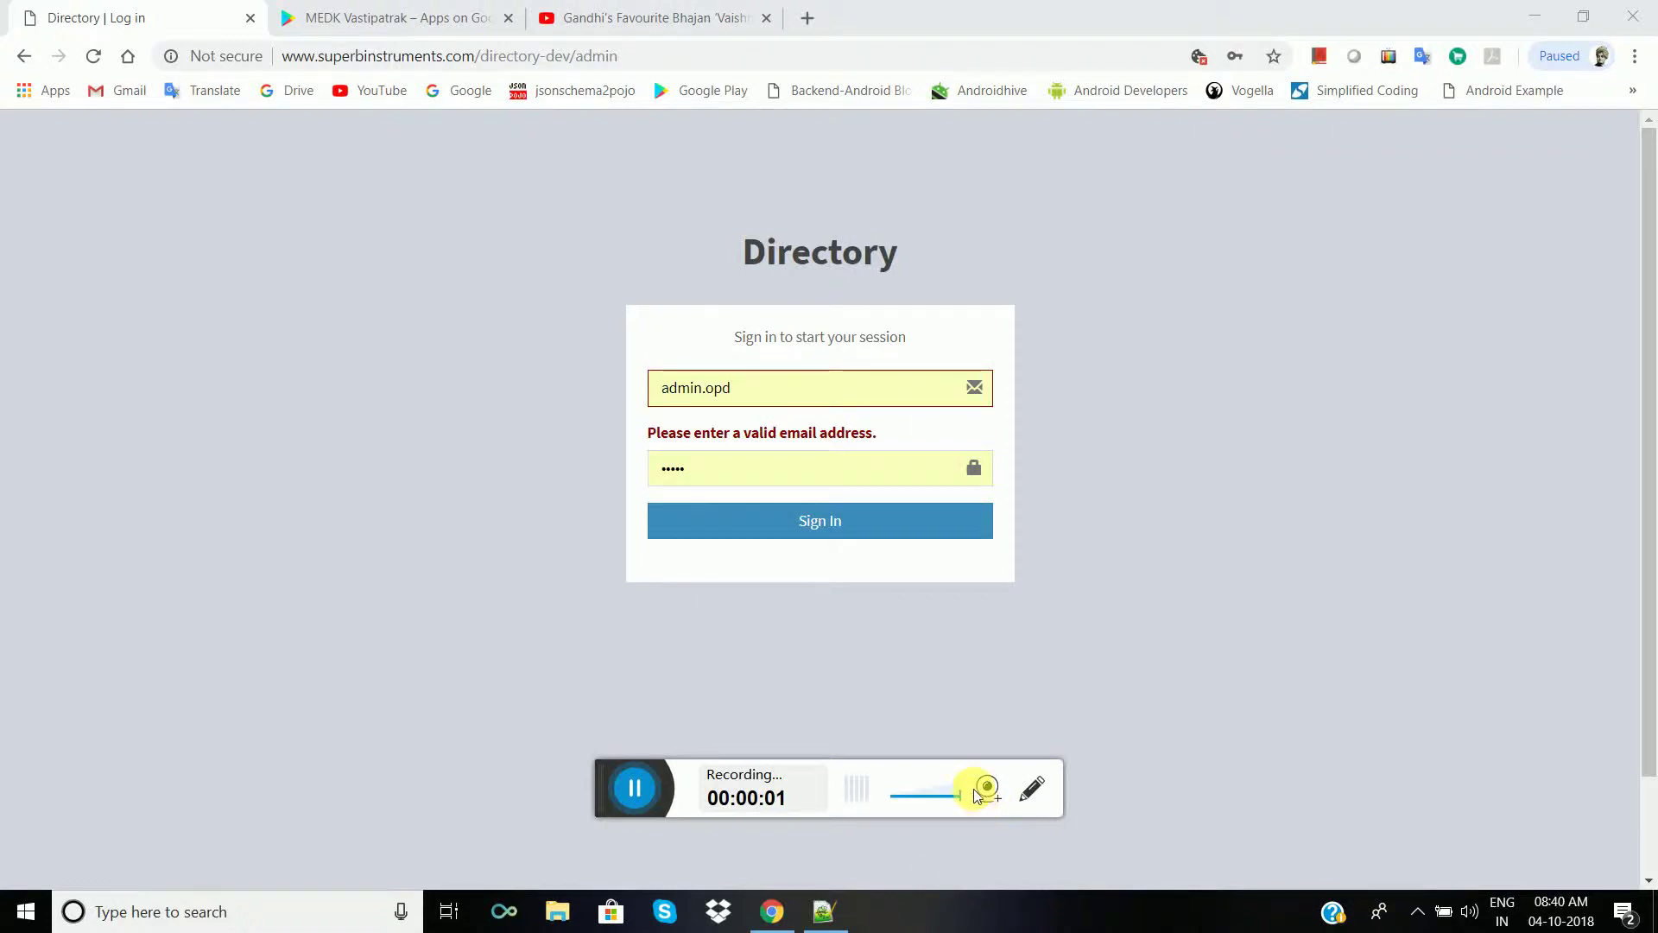
- Sign in to the admin panel with the suggested login e-mail and saved password
click(767, 395)
drag(767, 396, 673, 398)
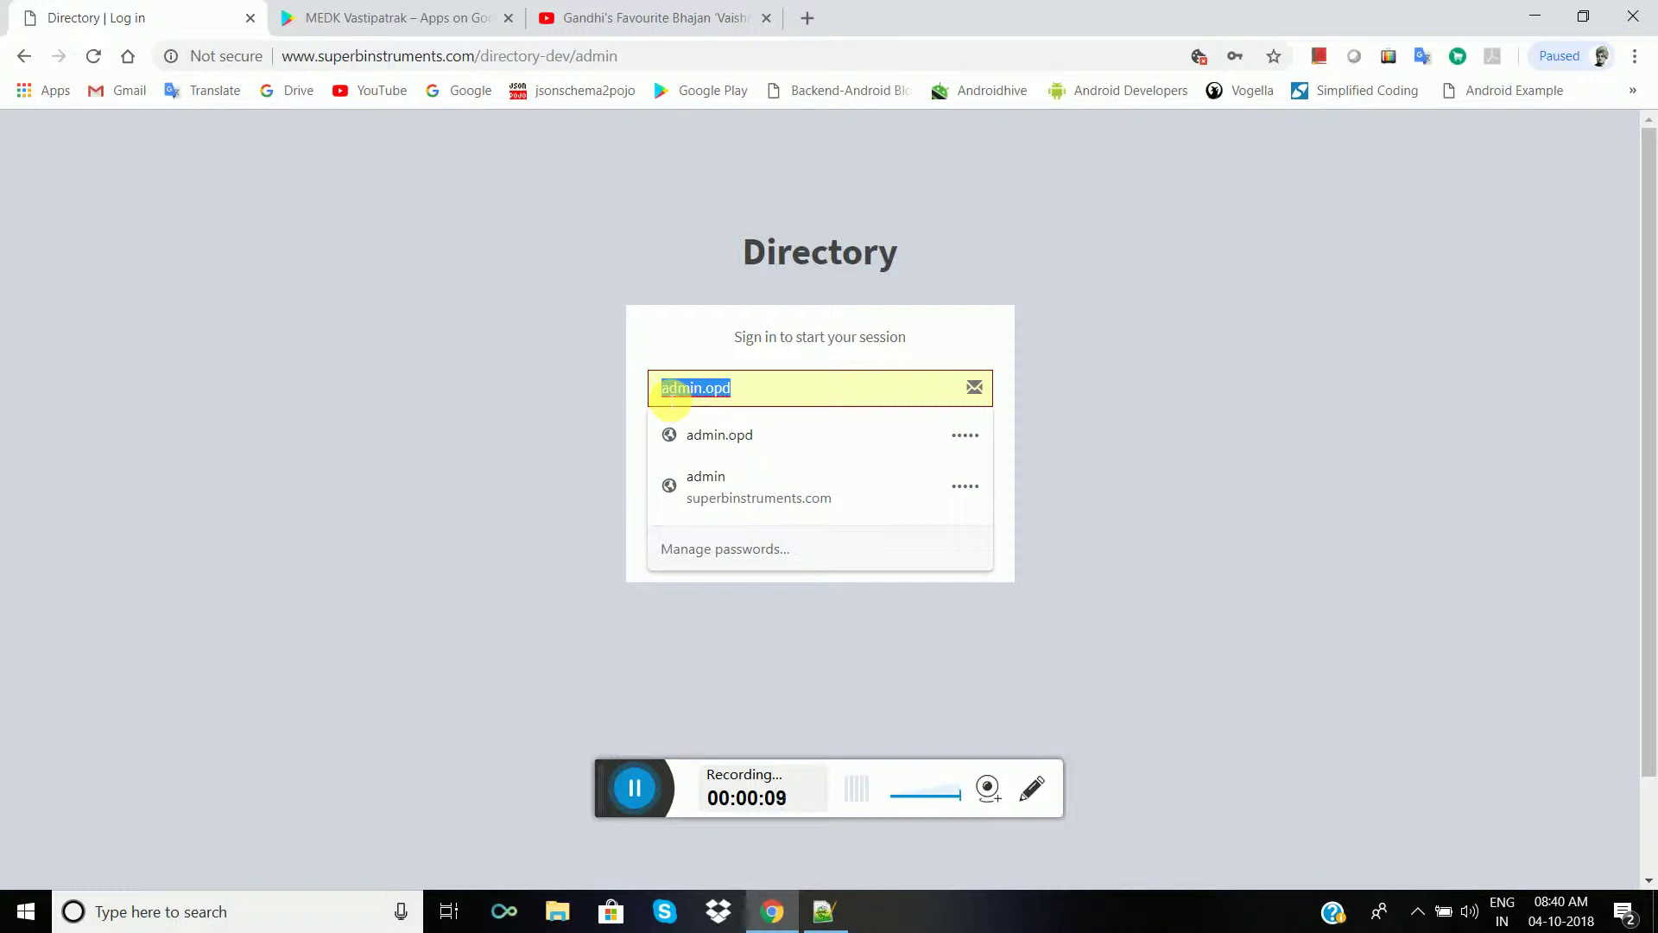
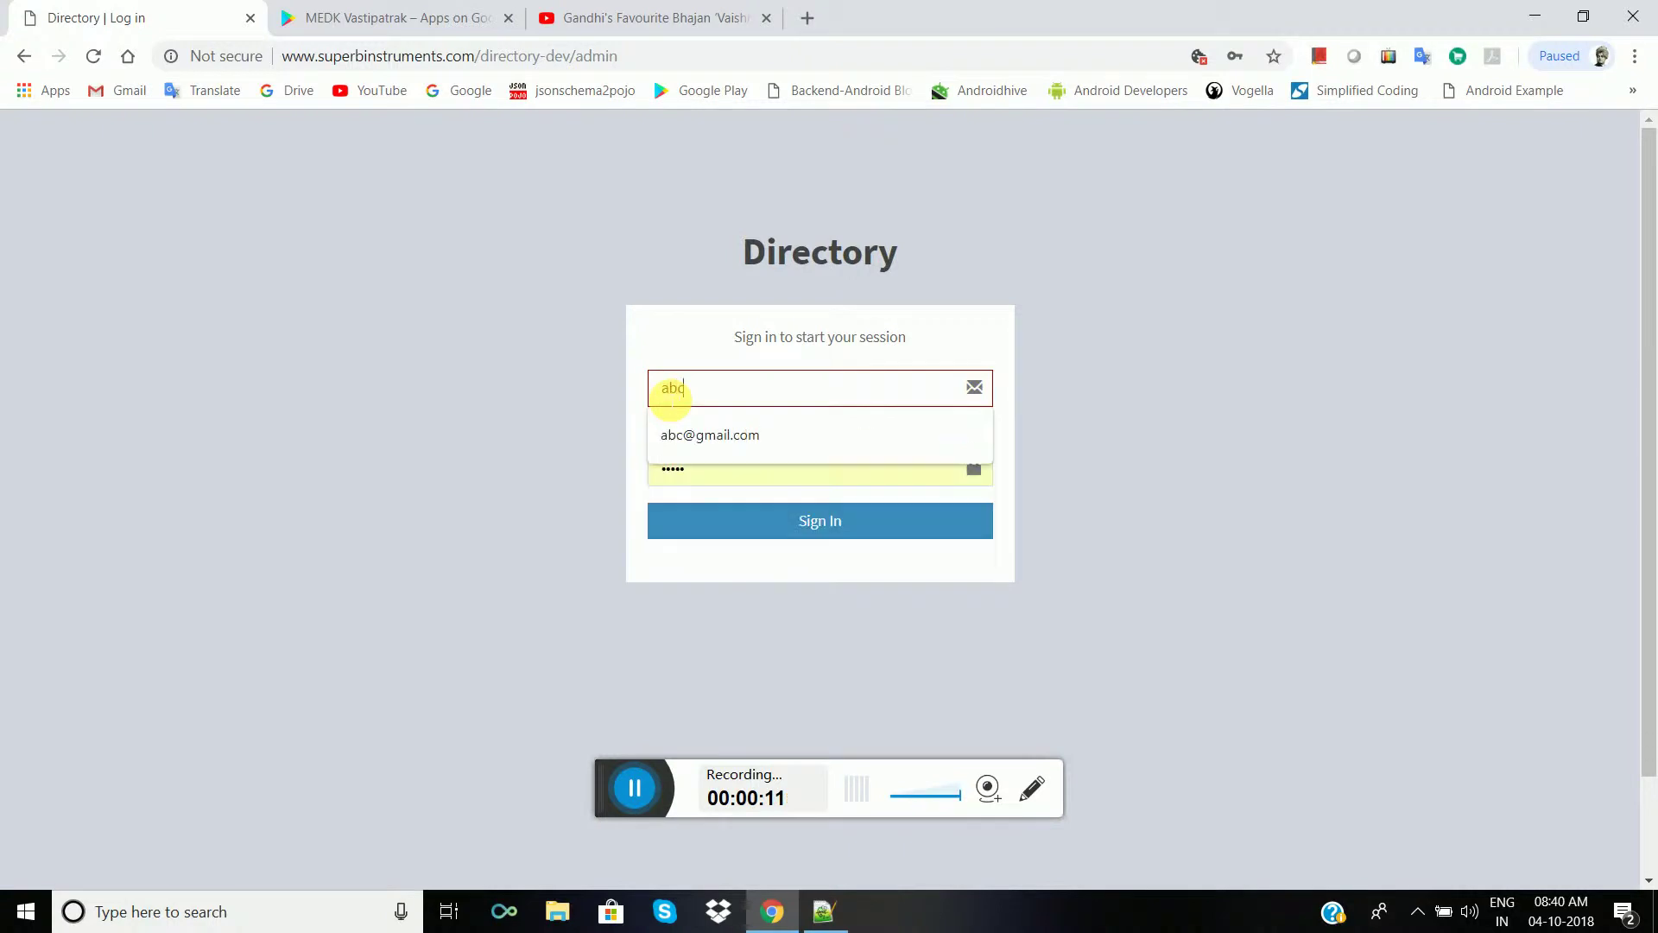
click(691, 434)
click(730, 442)
click(590, 393)
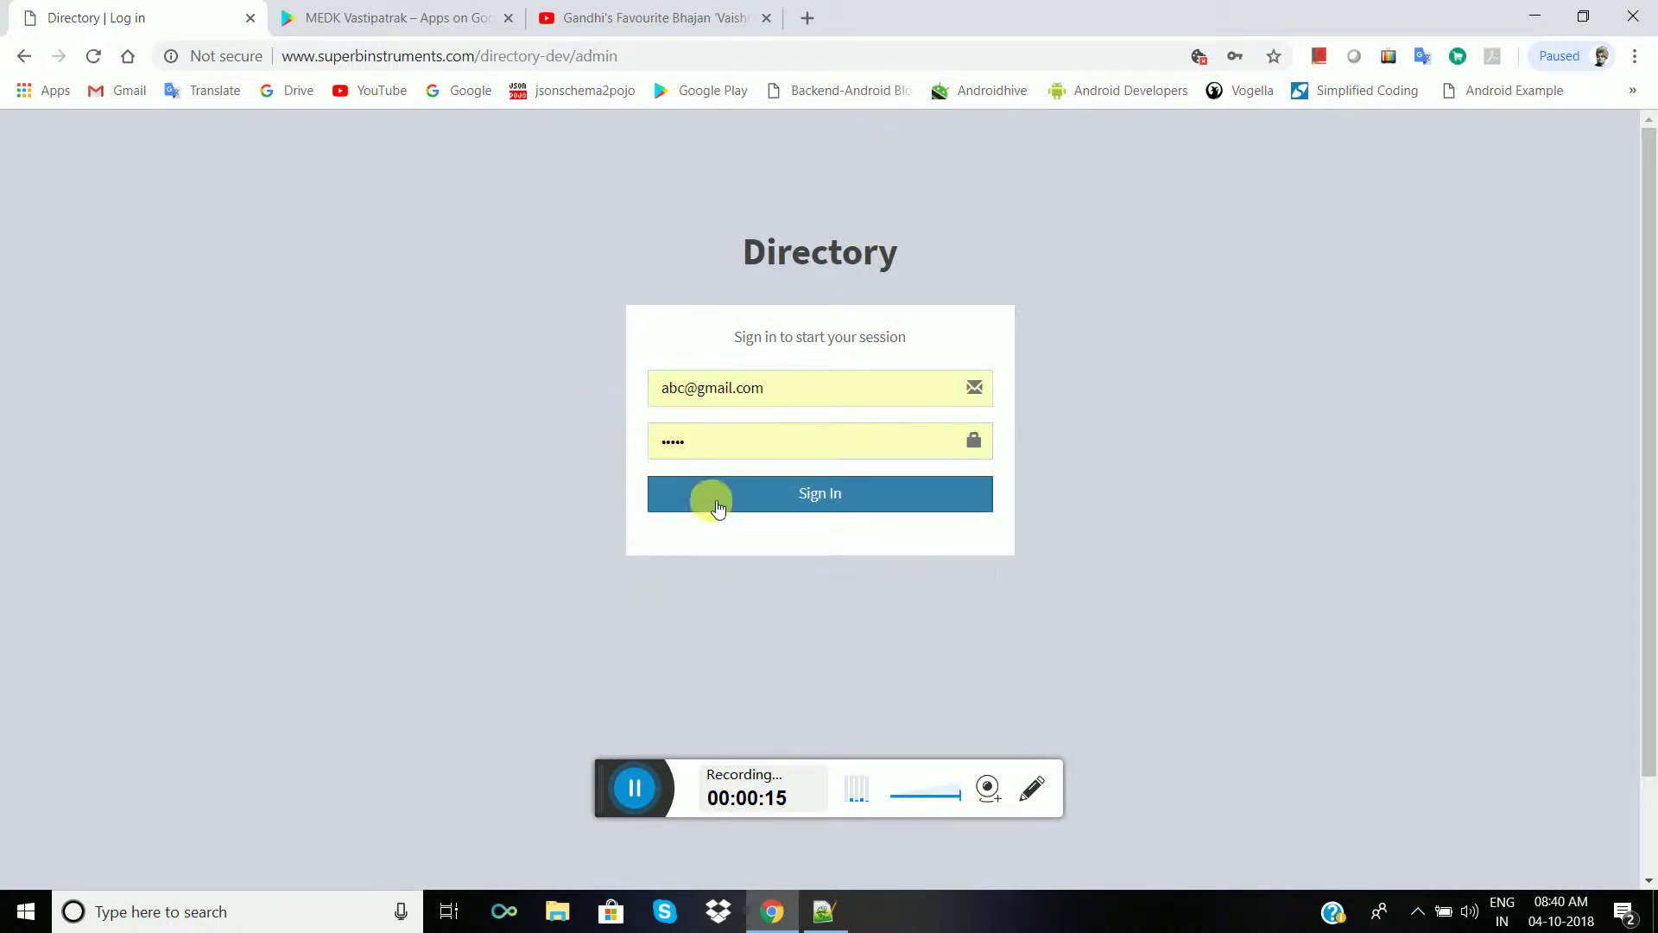
click(739, 494)
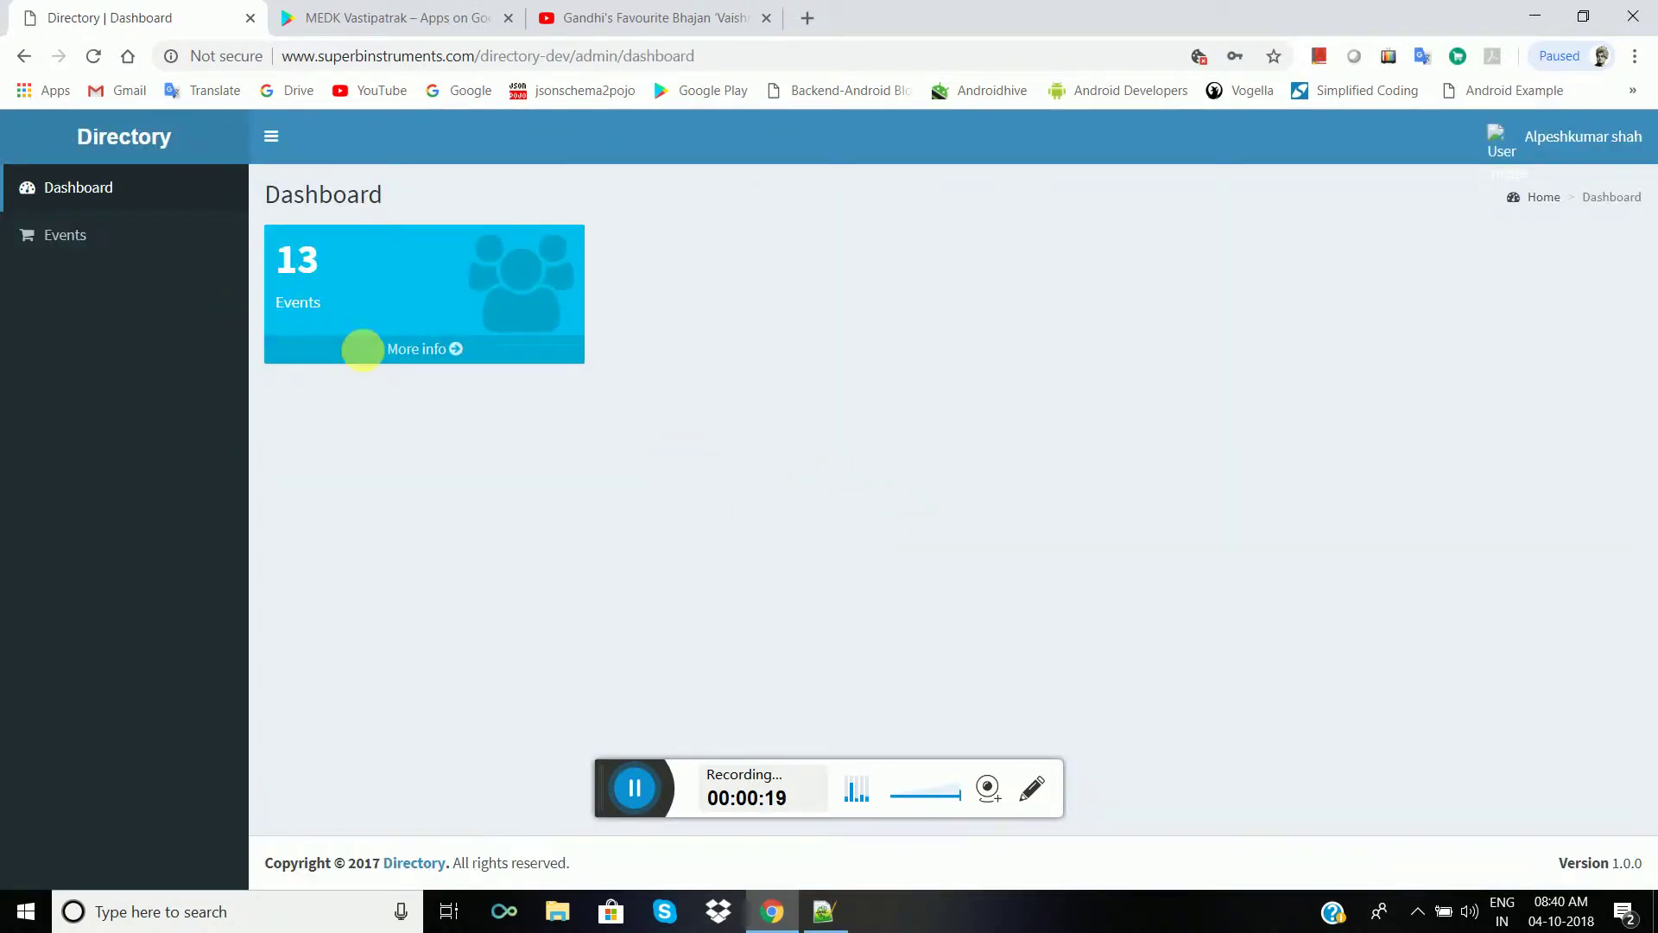
- Review the Events list from the Events card and start adding a new event
click(410, 352)
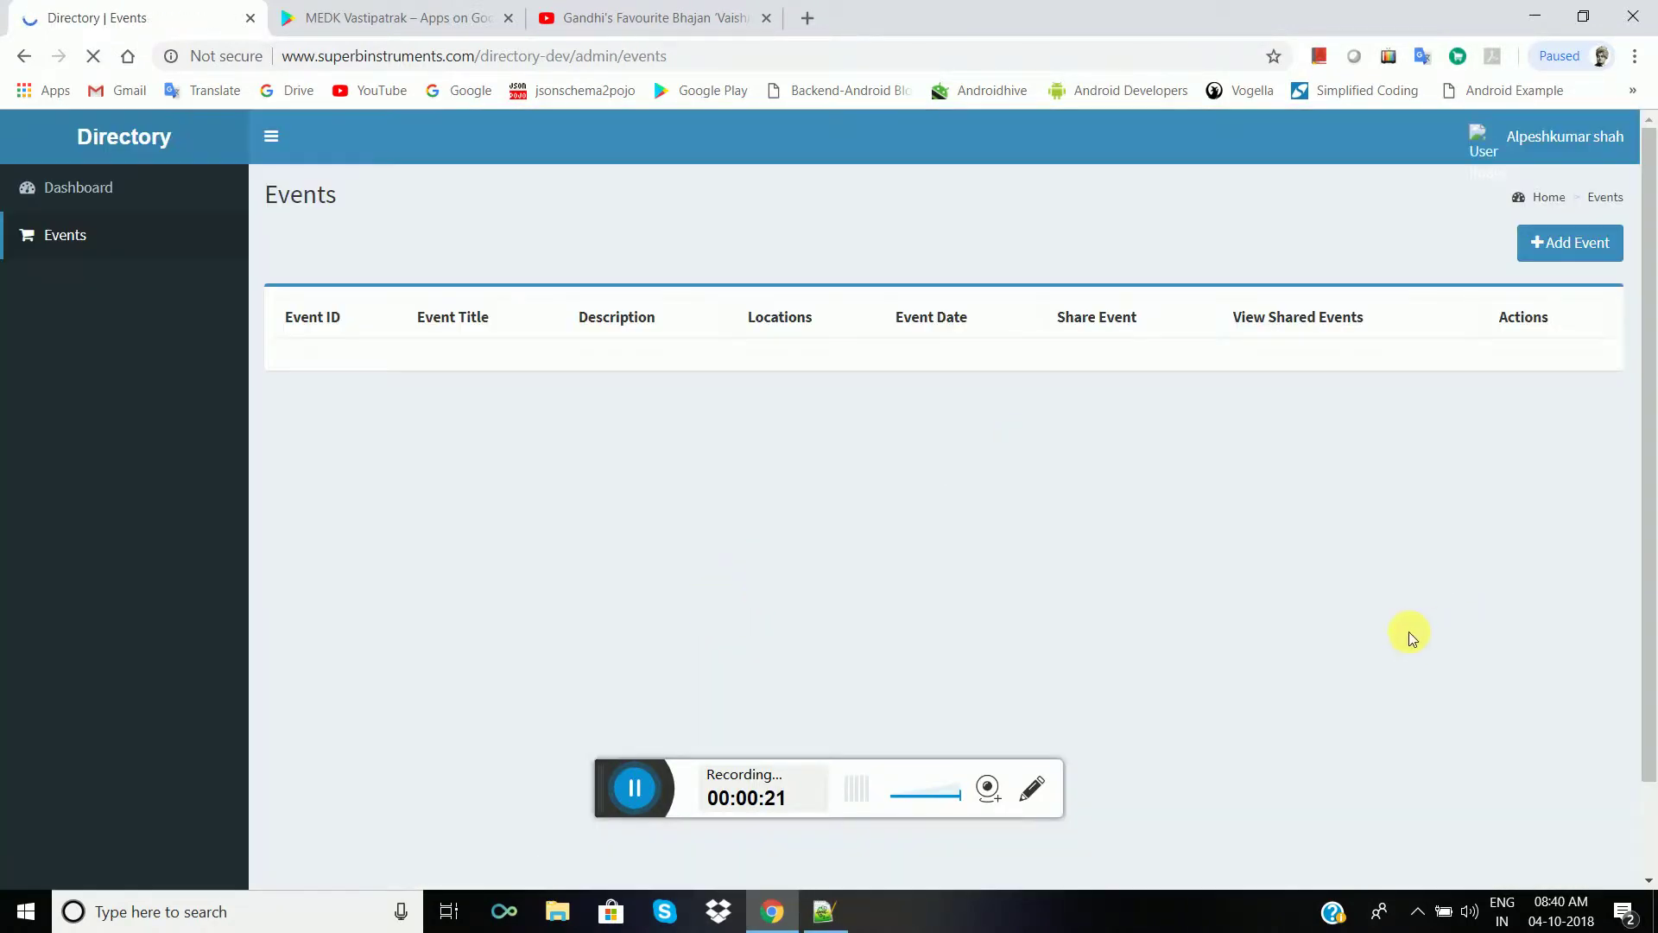
scroll(1035, 484, down, 9)
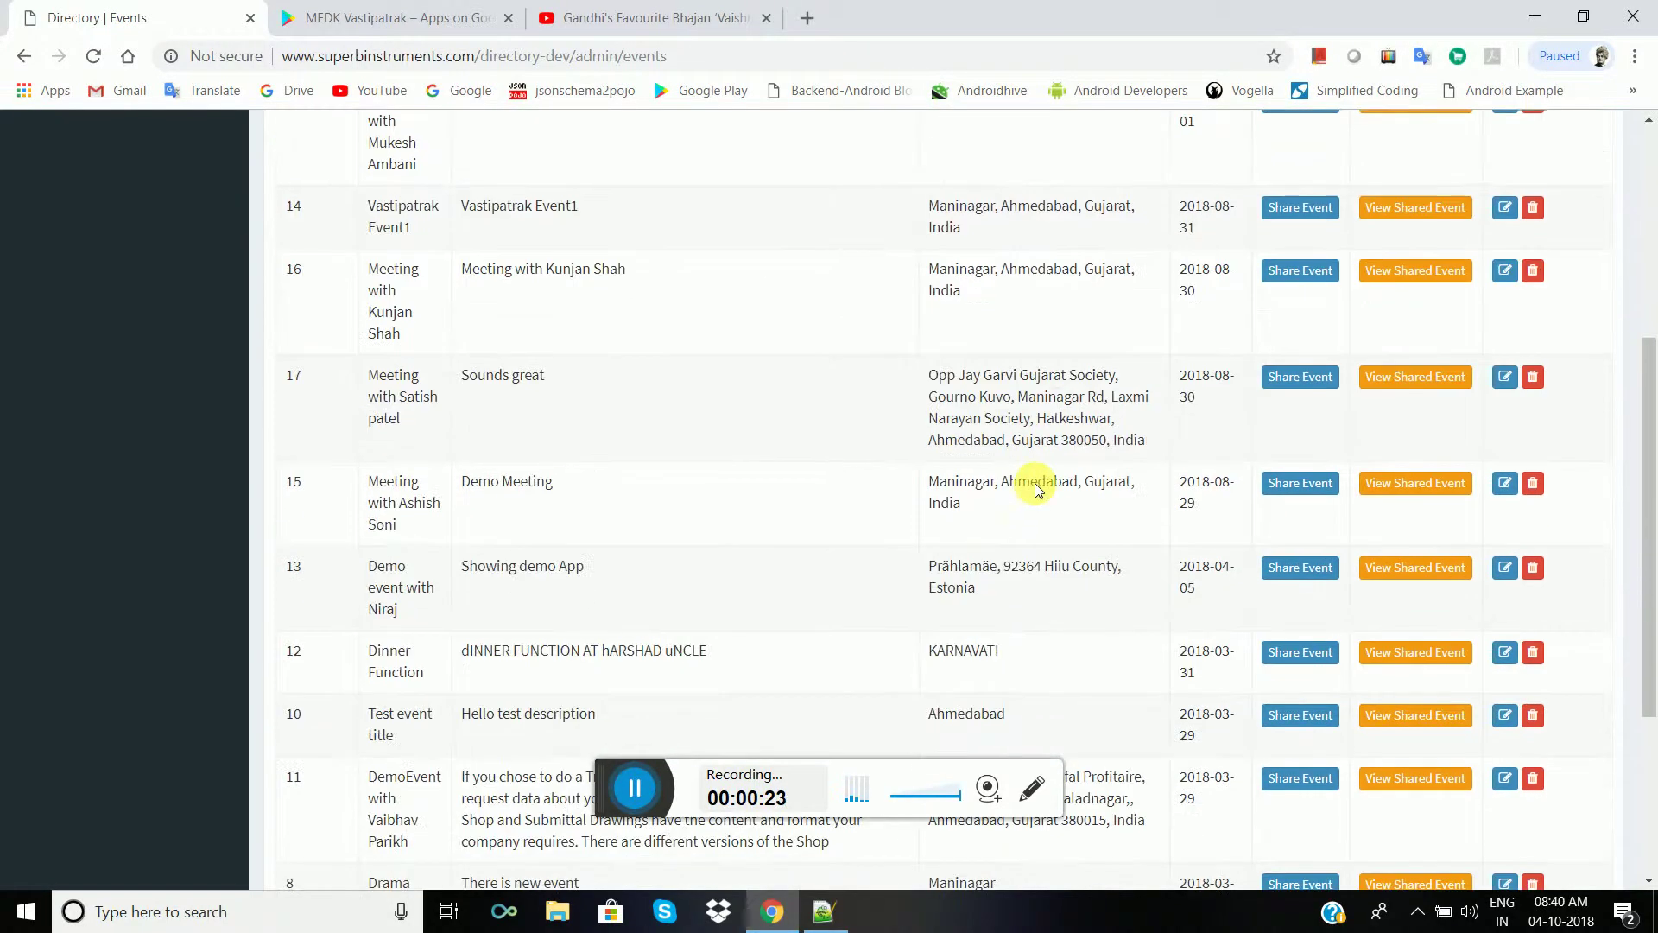
scroll(1035, 484, up, 9)
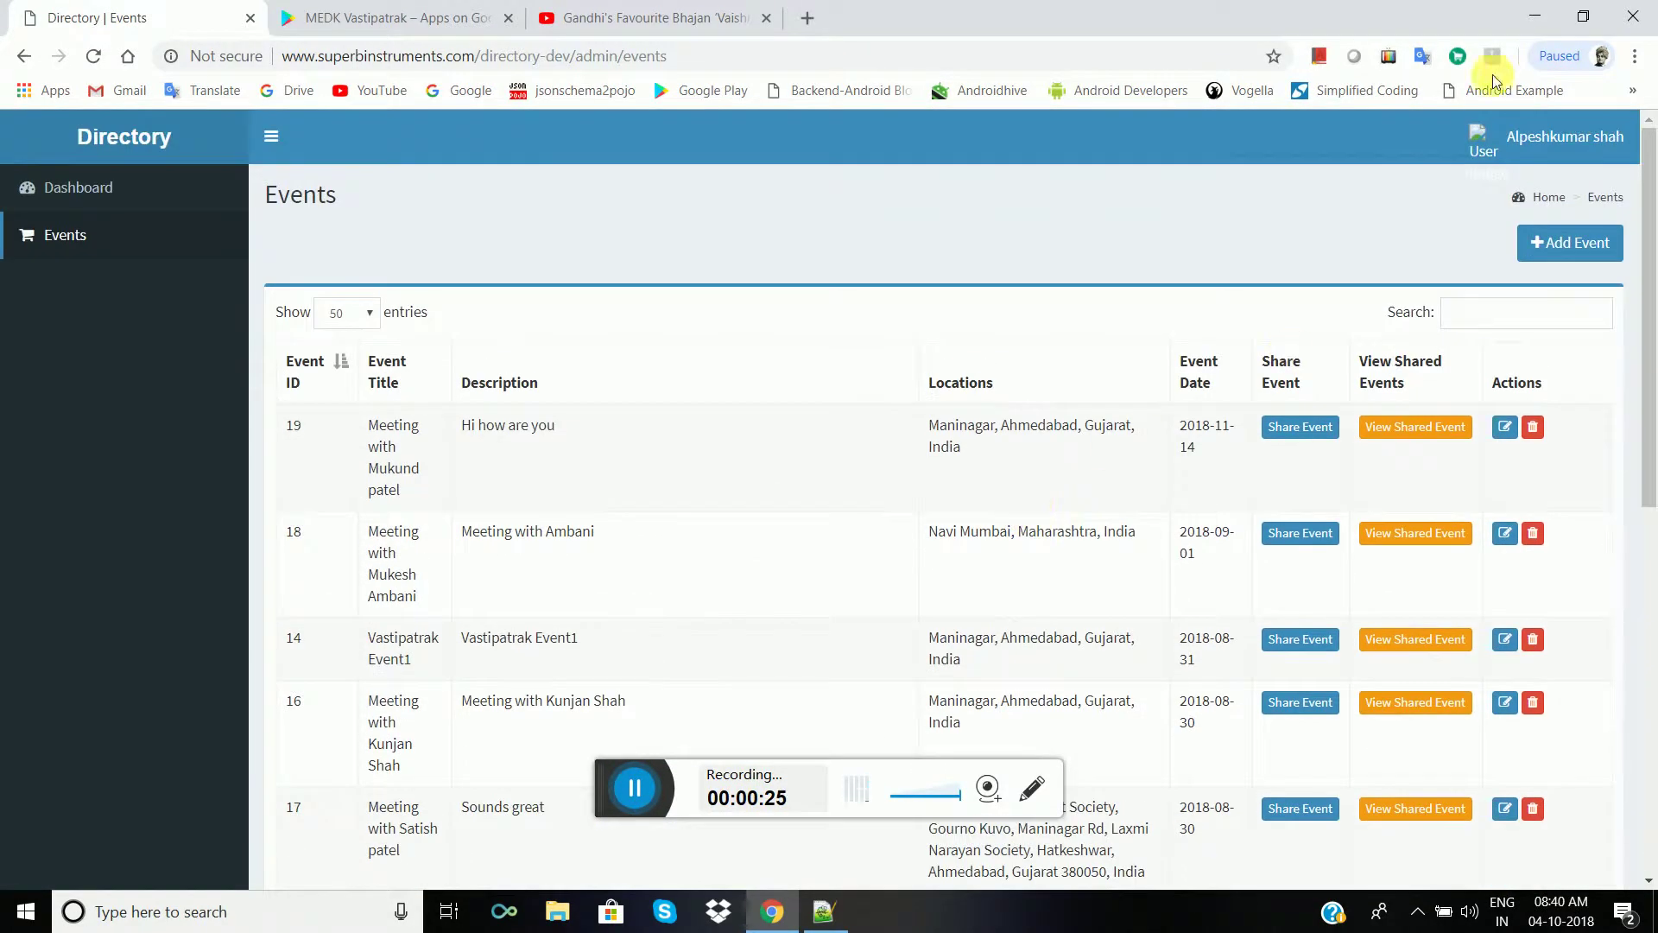
click(1566, 258)
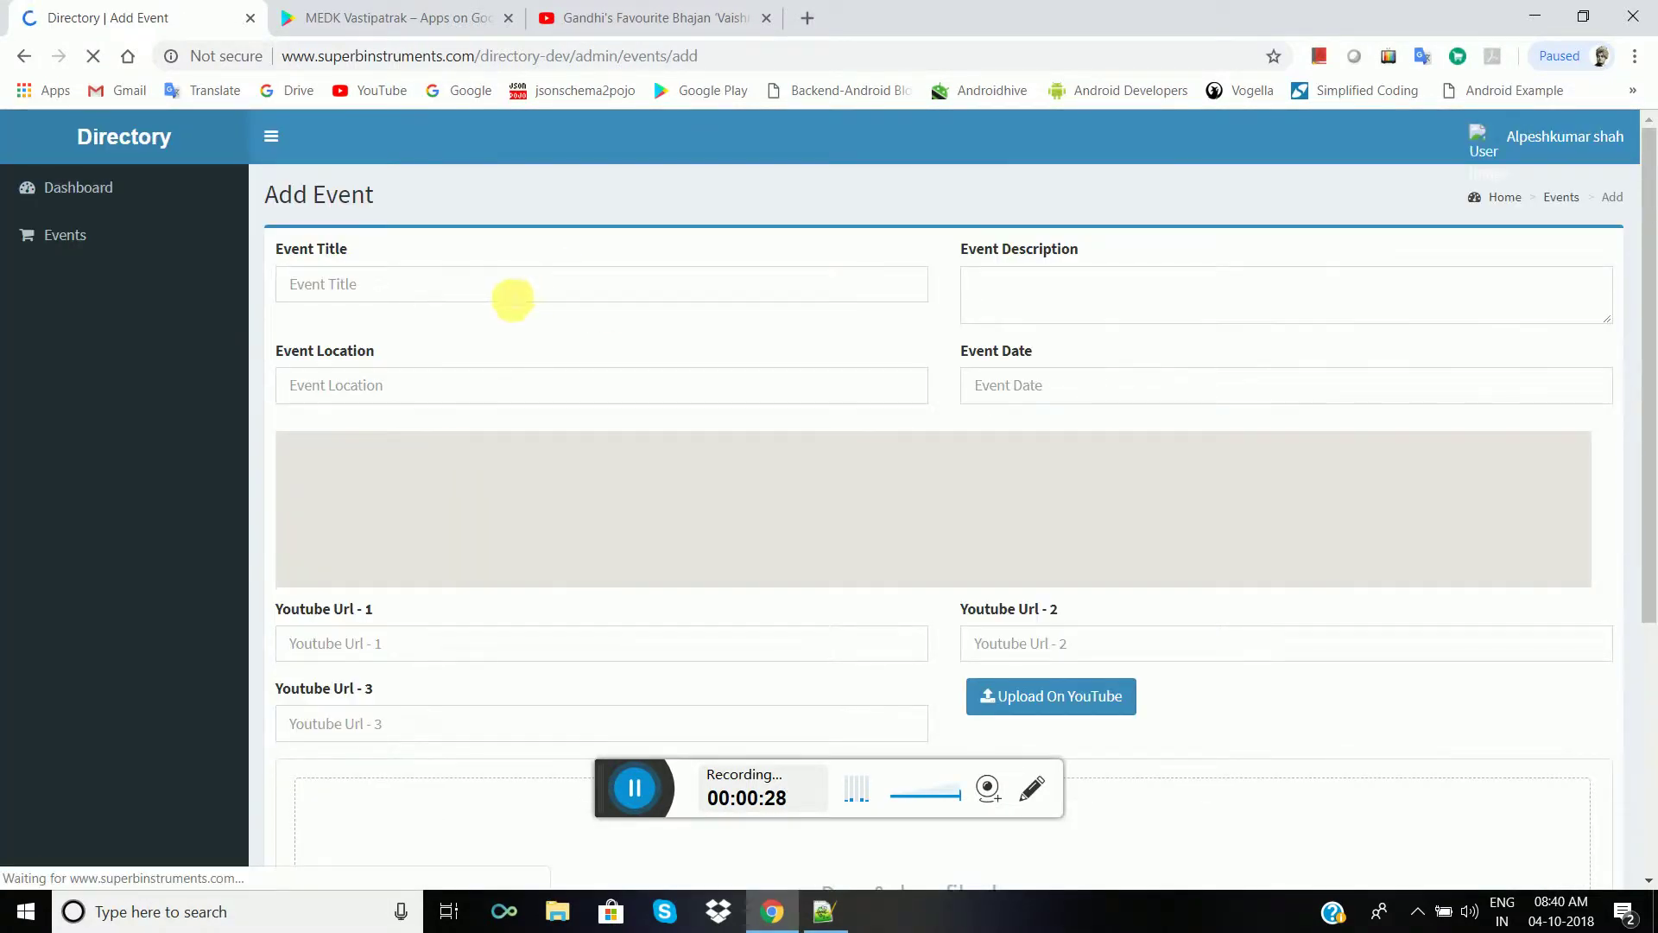
- Title the event 'Welcome to Vastipatrak App' and paste its prepared description
click(512, 294)
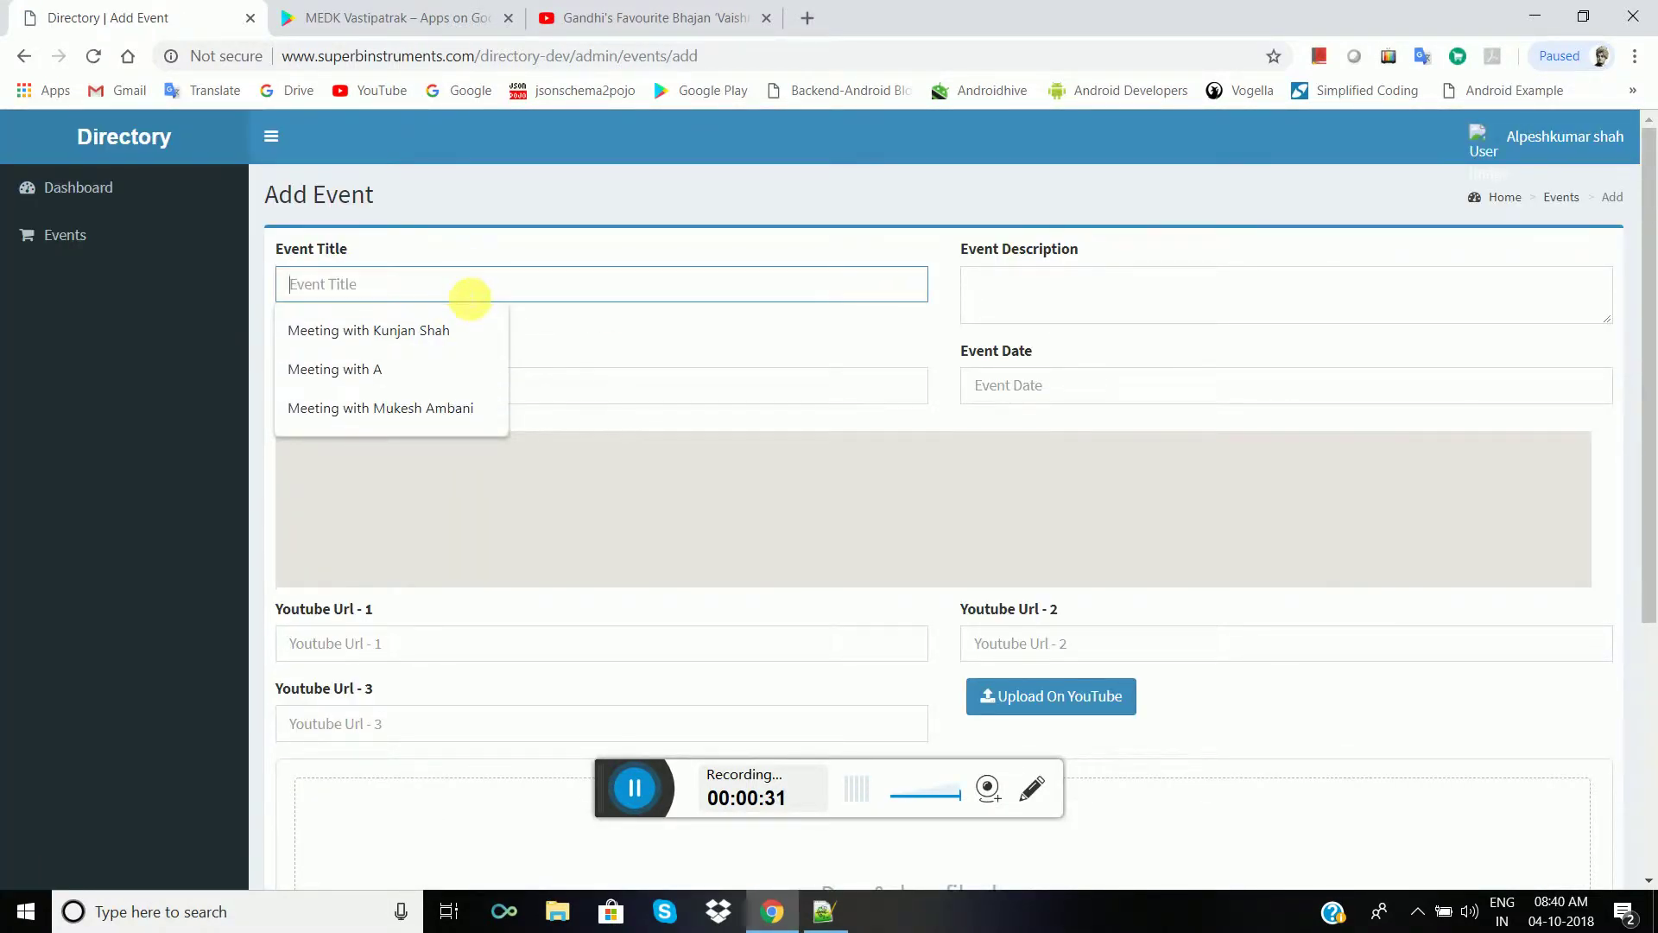
text(Welcome to Vastipatrak App)
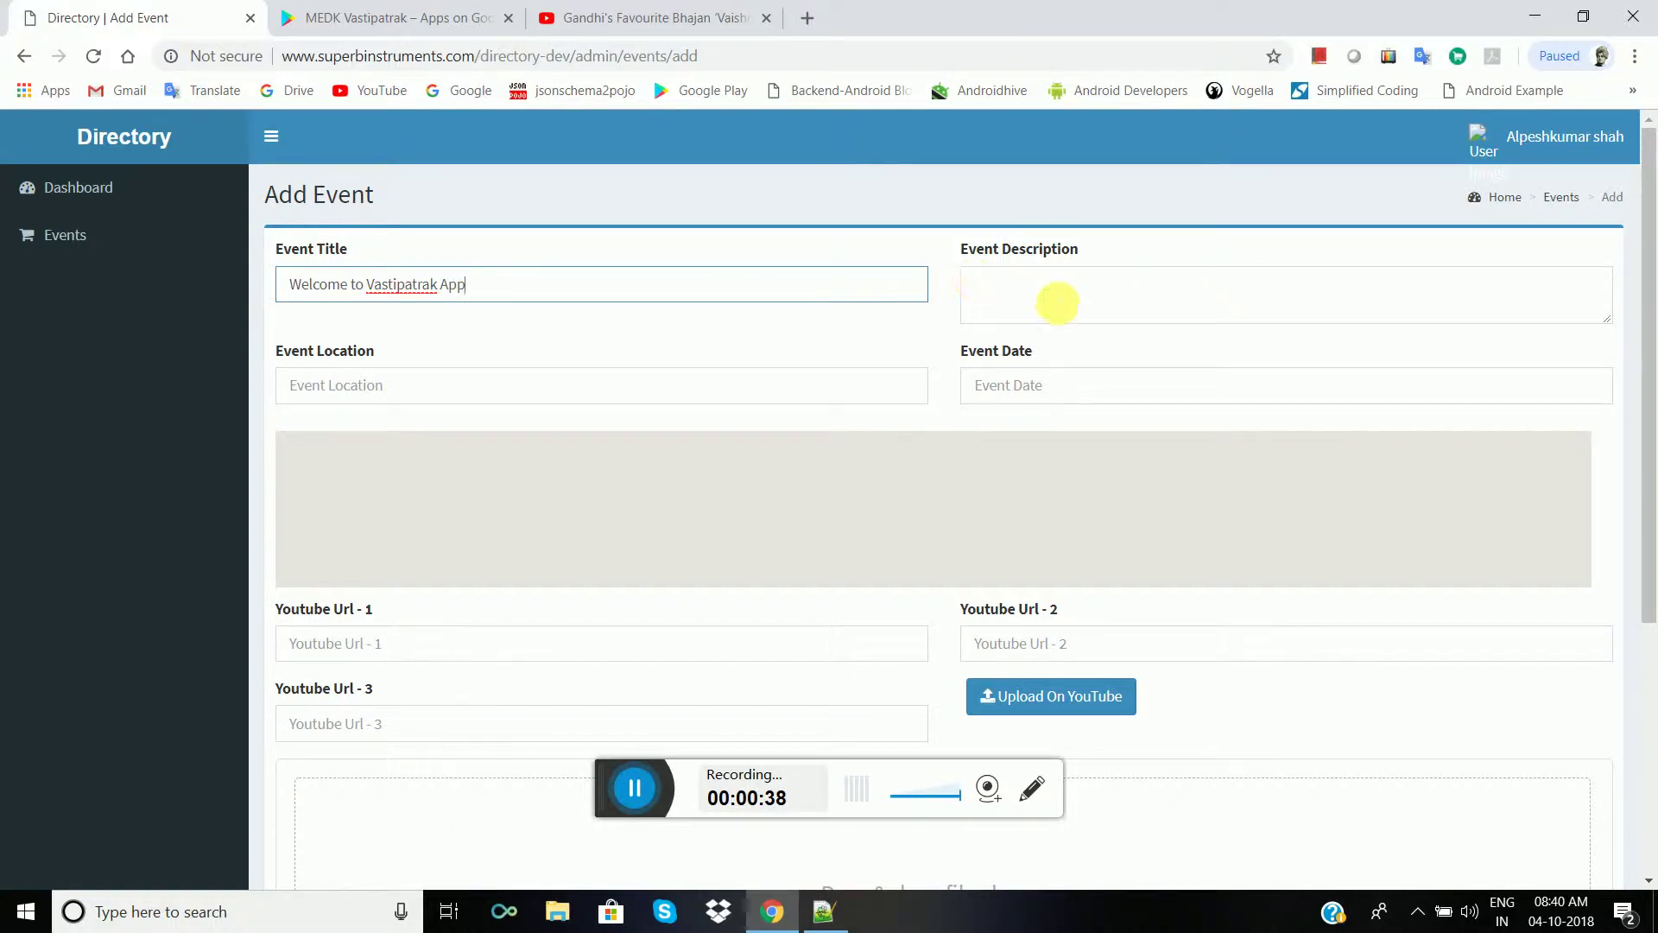
click(1058, 303)
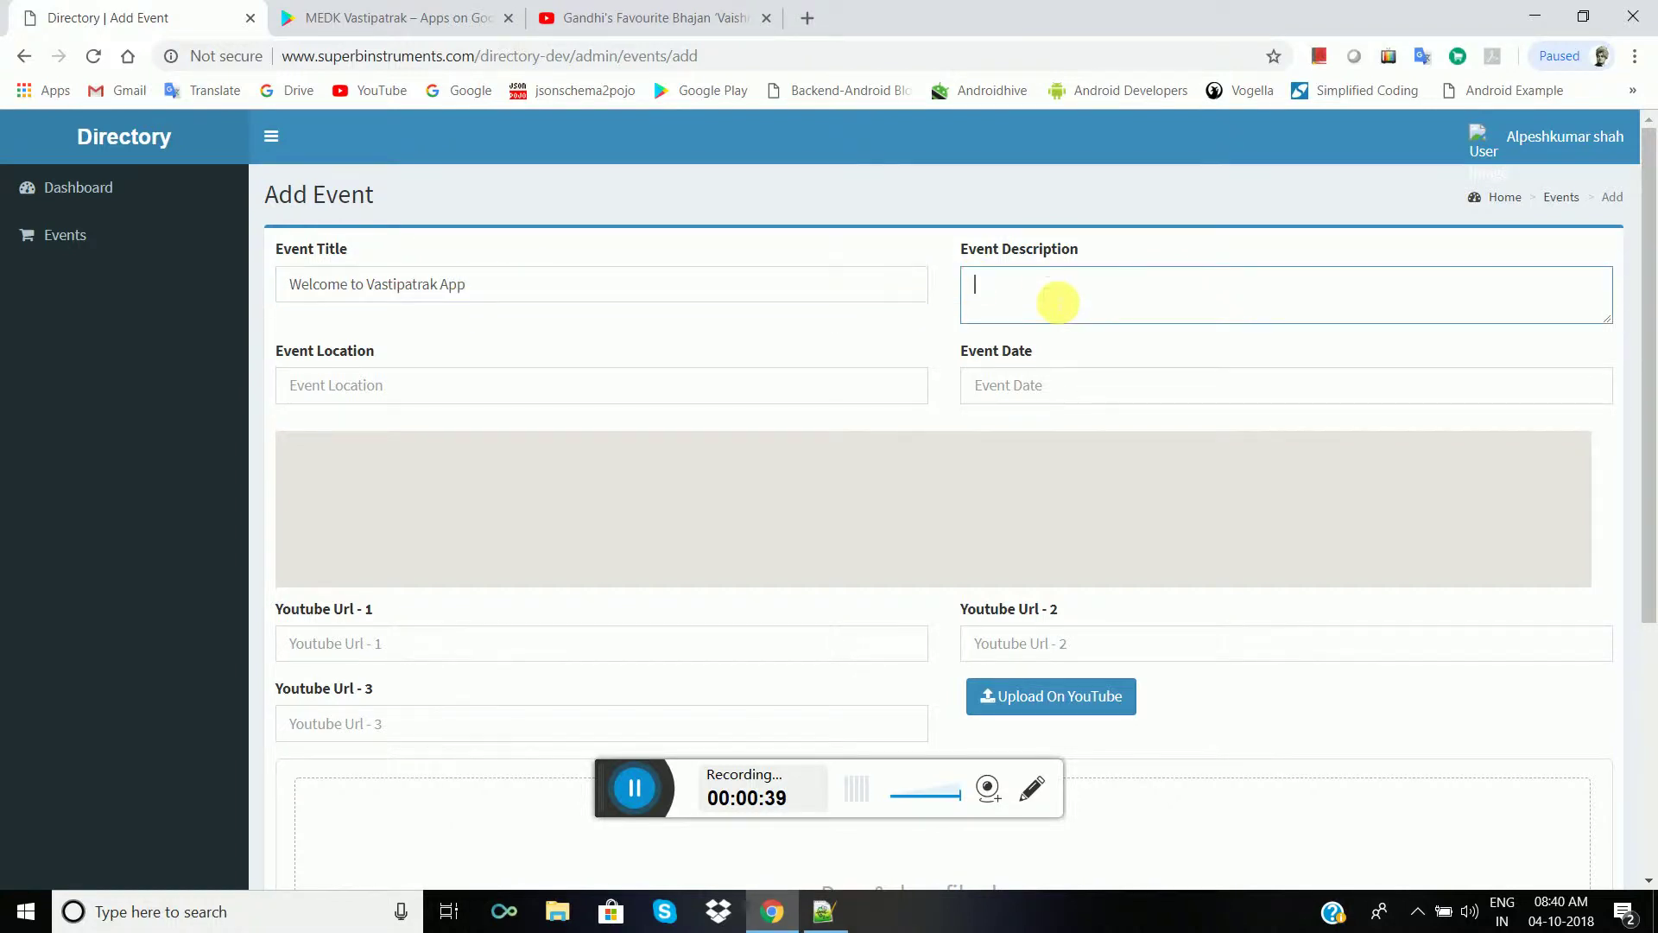
key(ctrl+v)
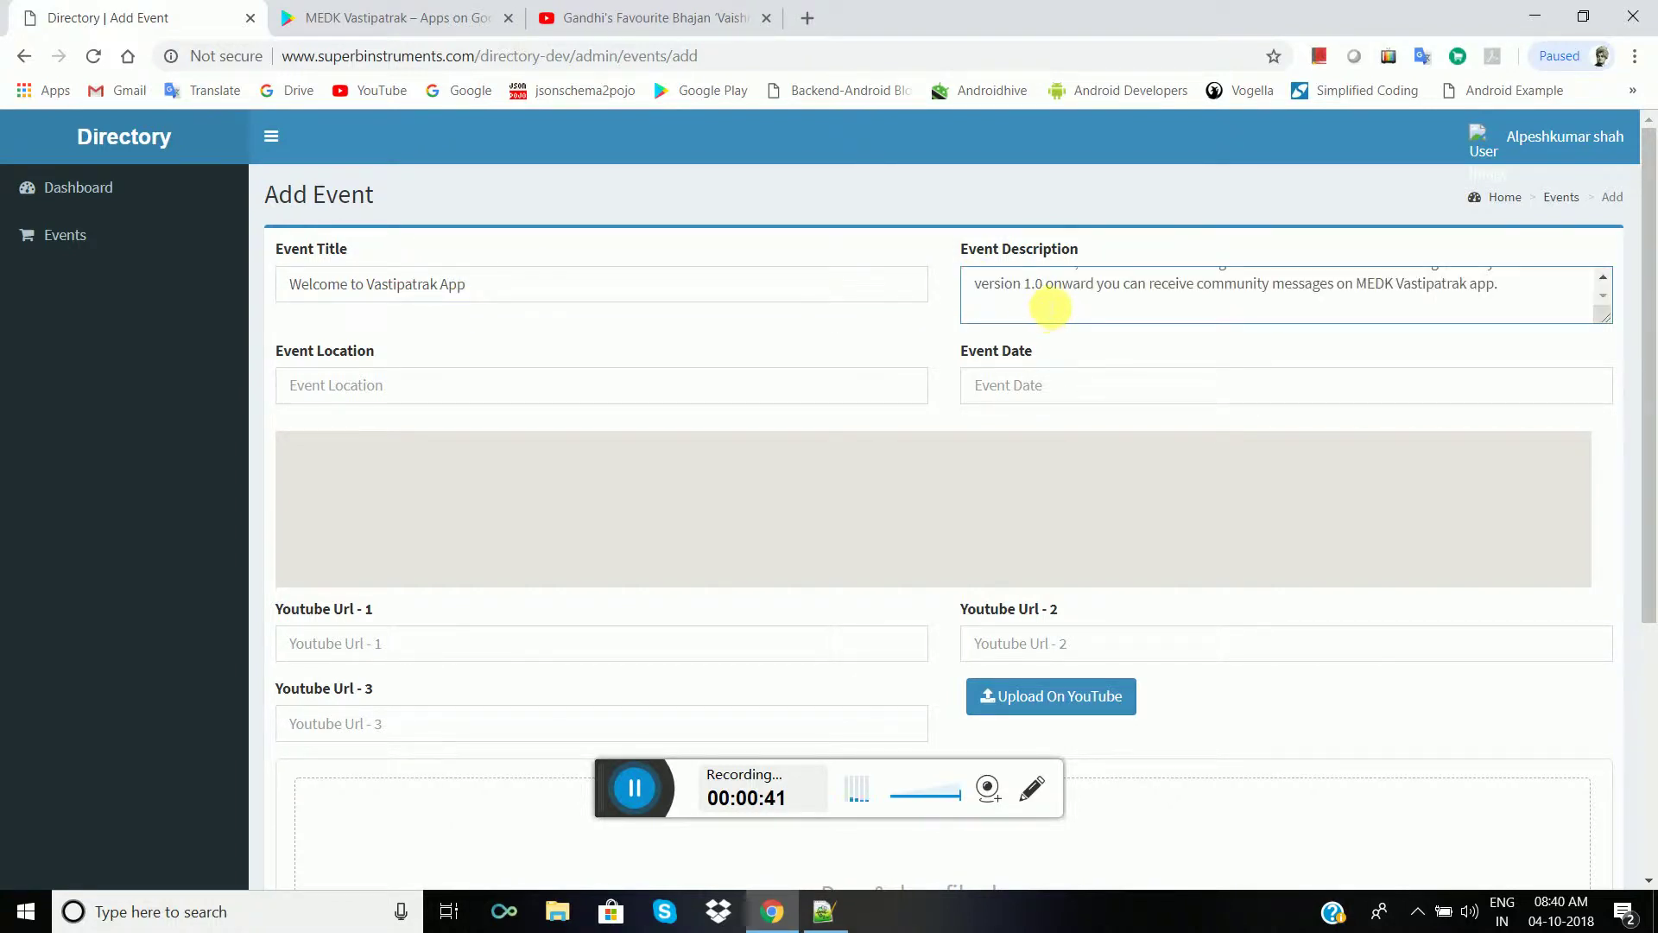
scroll(1050, 306, up, 3)
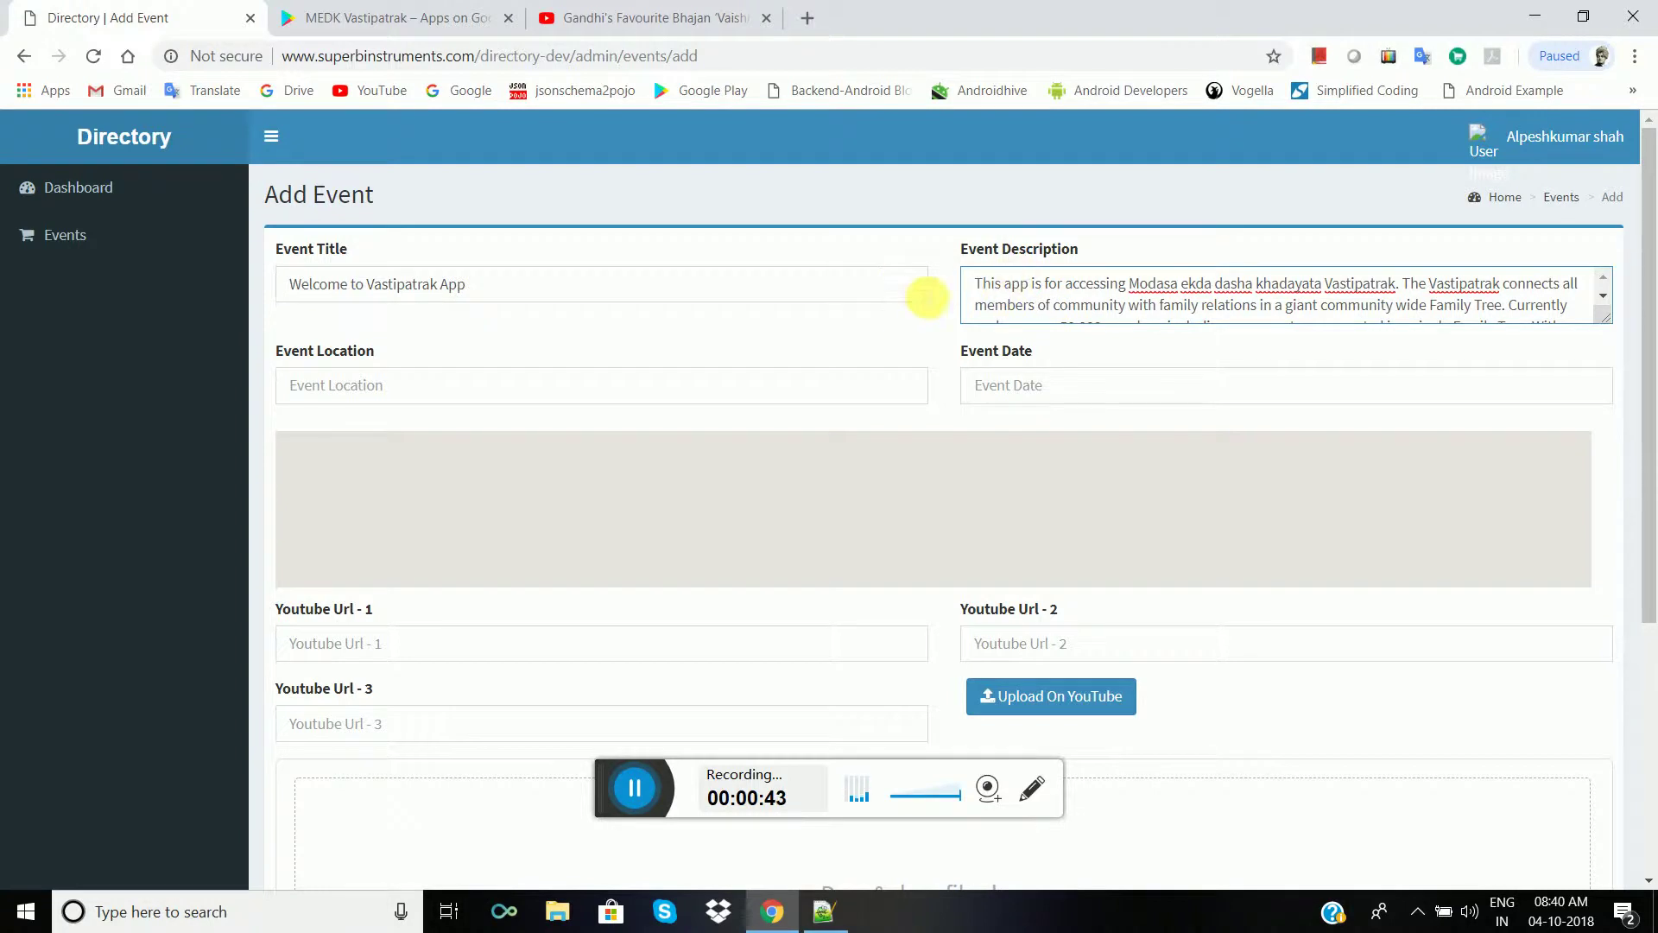
click(717, 390)
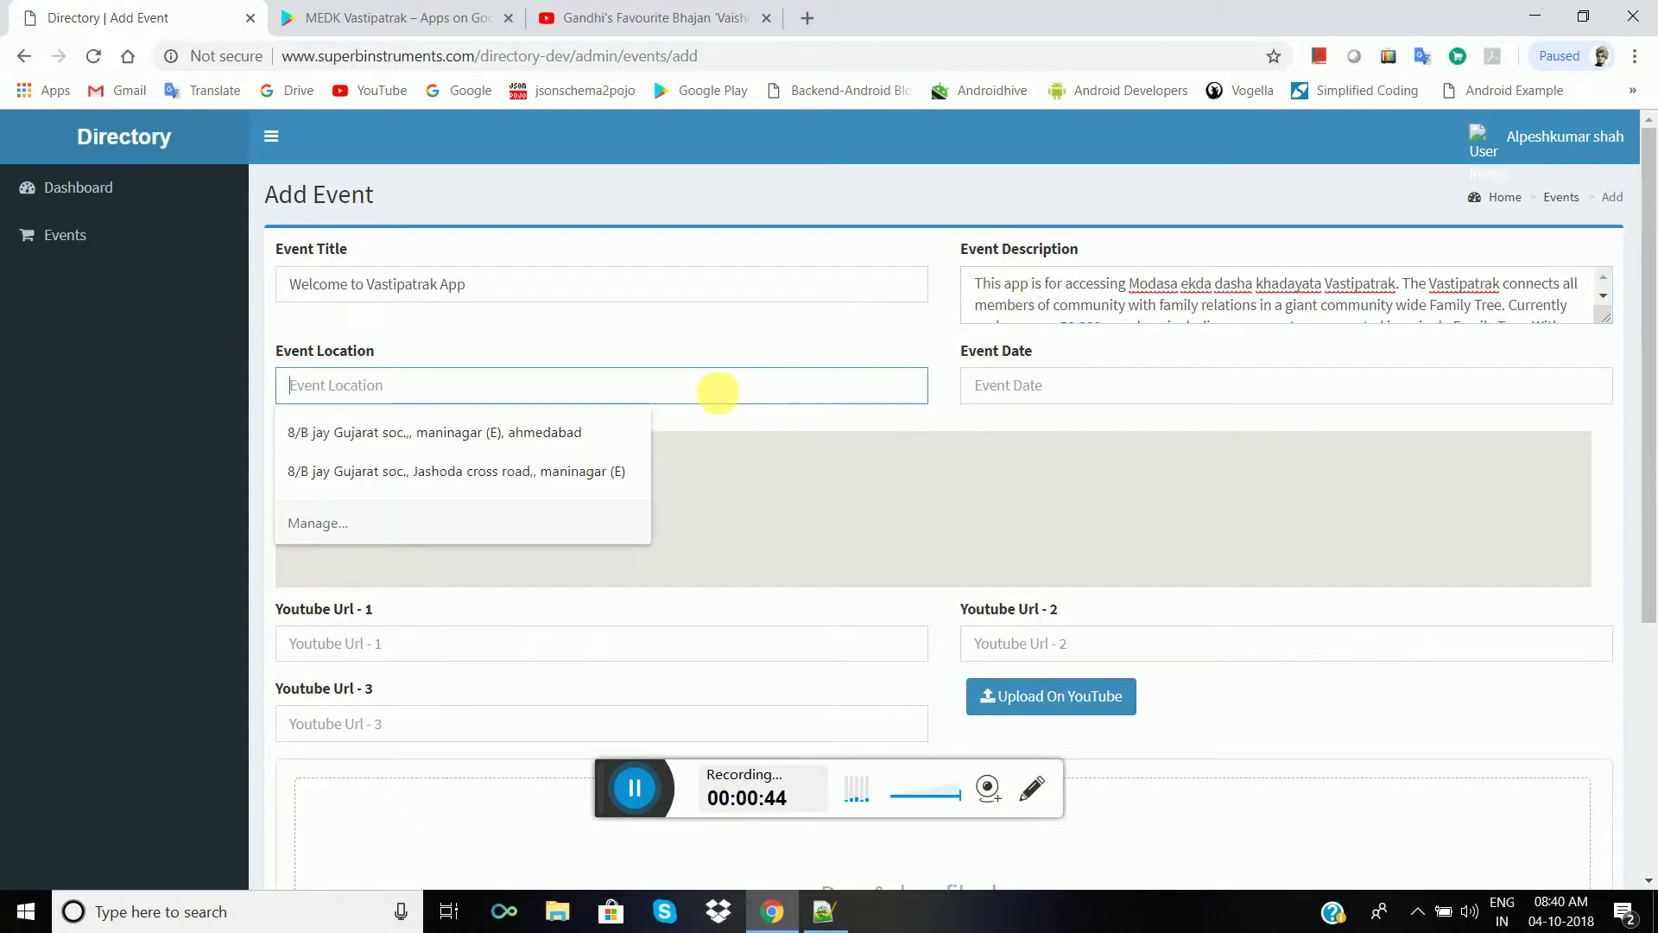
- Set the event location to Maninagar, Ahmedabad and the date to 2018/10/03
click(554, 431)
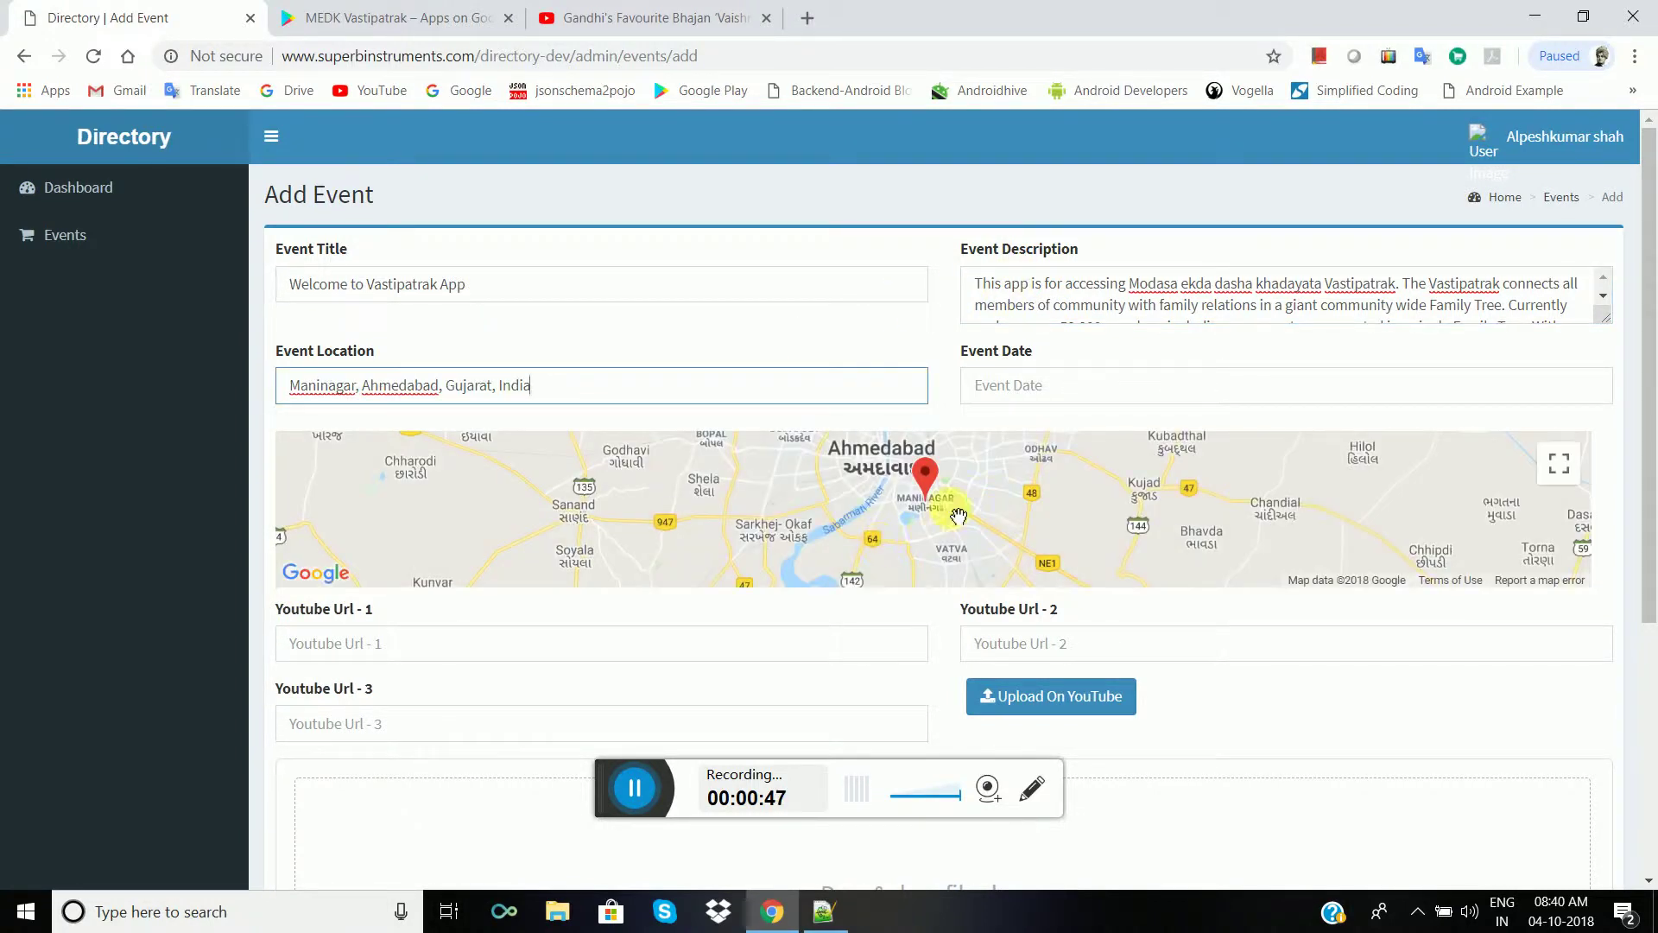
click(1559, 464)
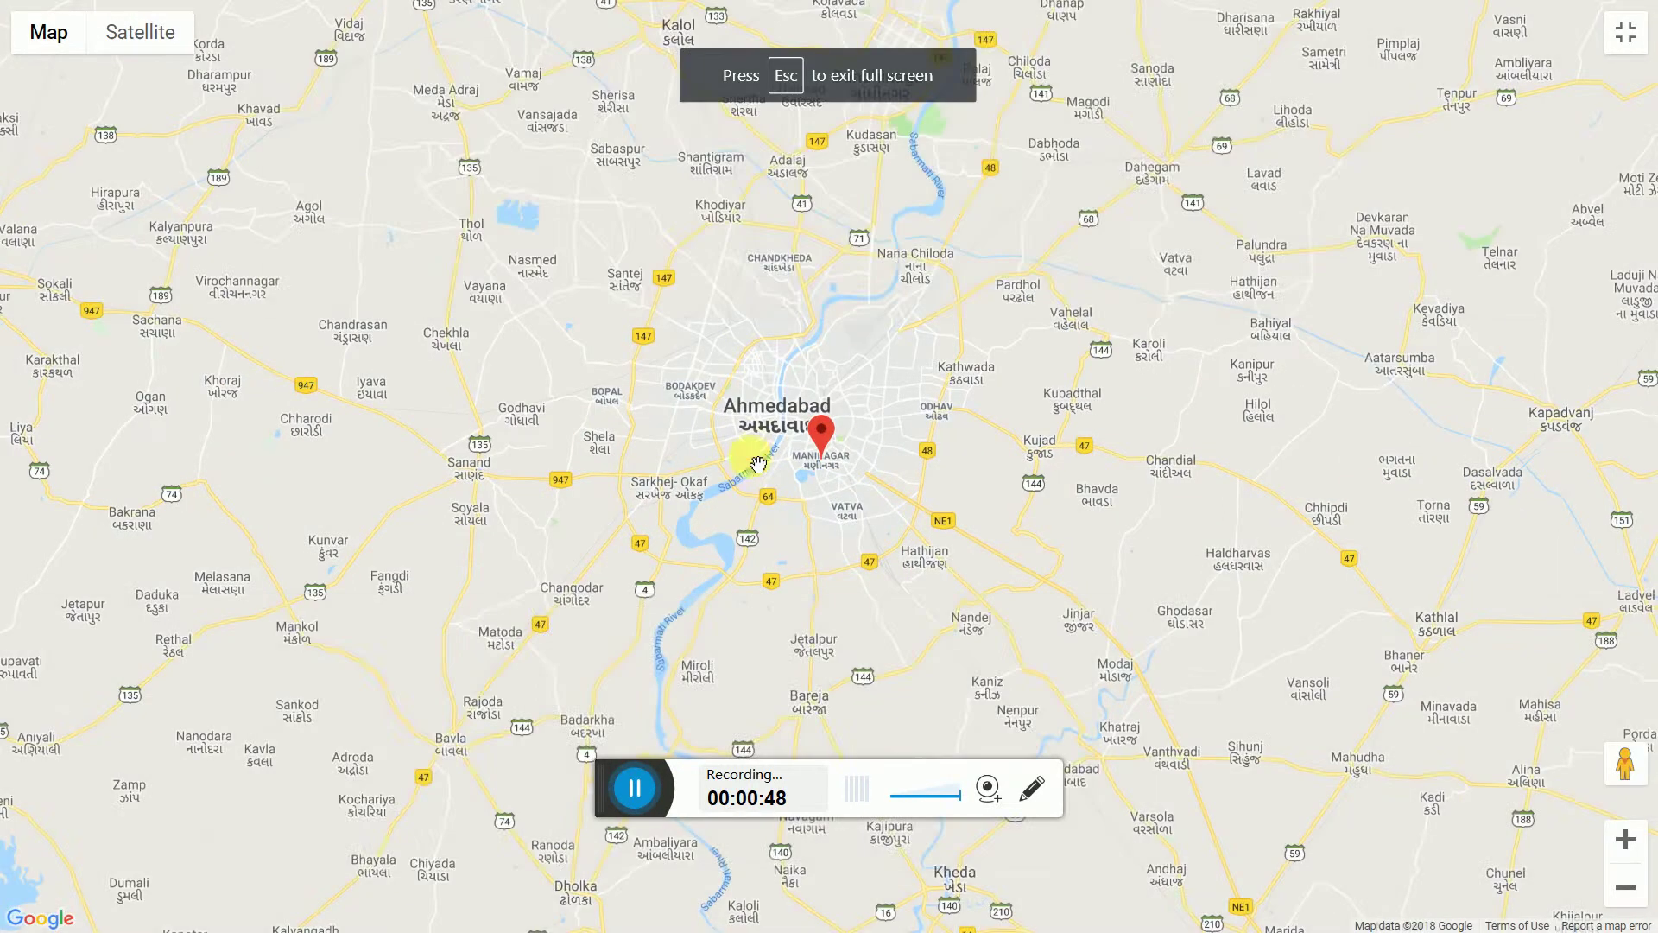
key(Escape)
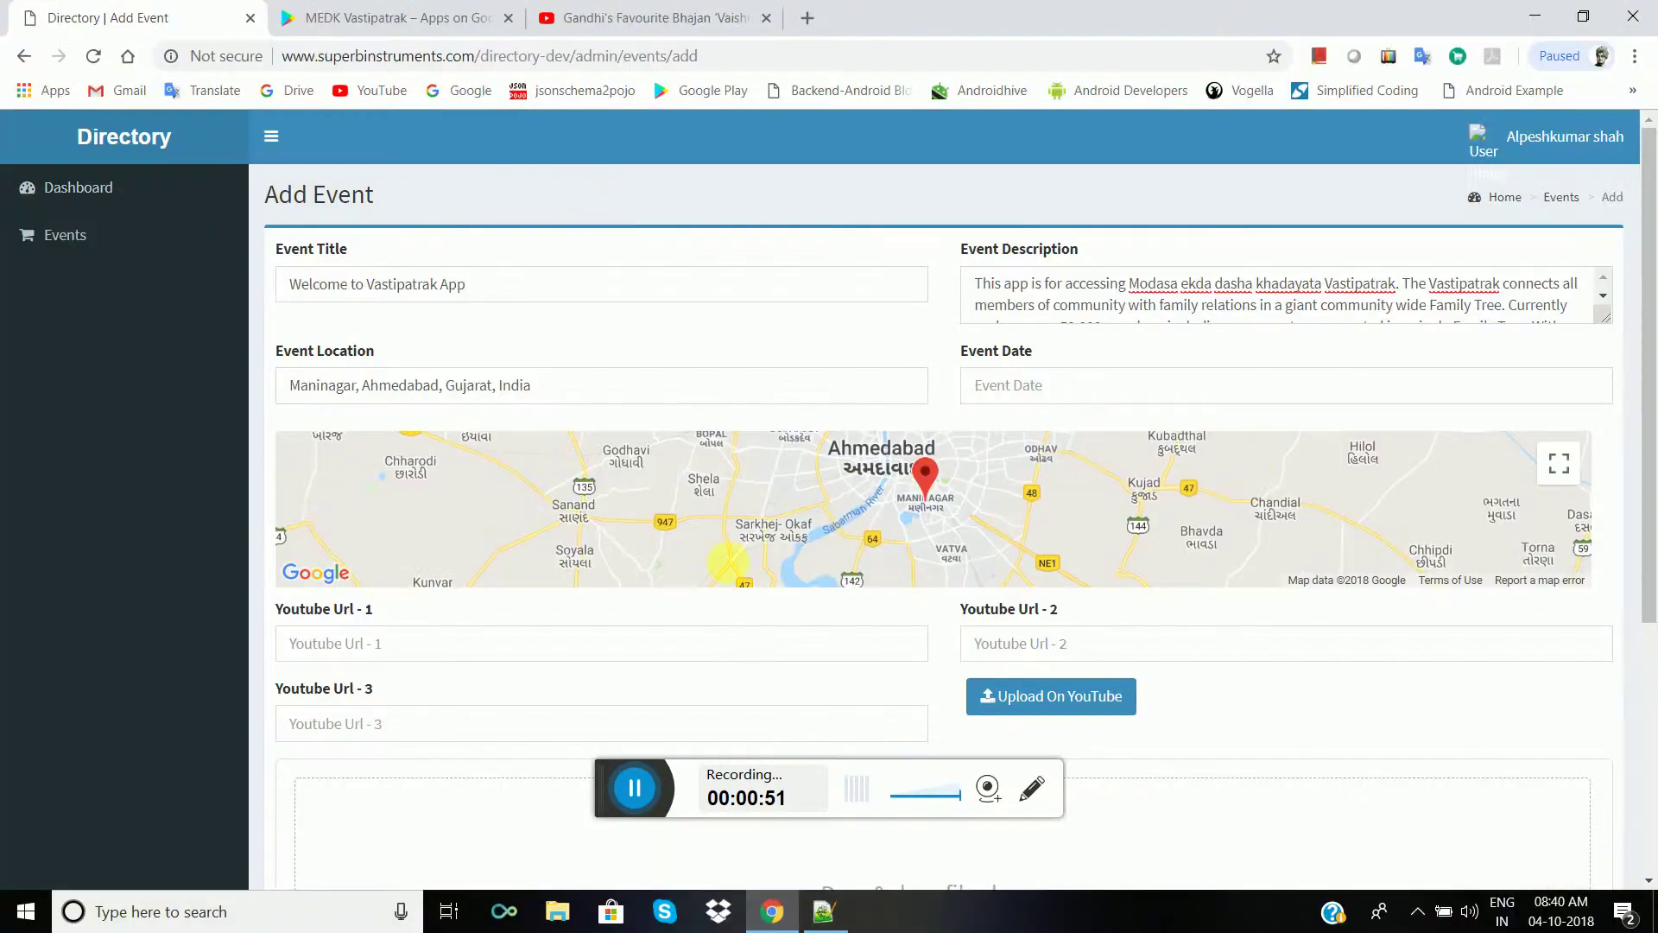
click(1041, 386)
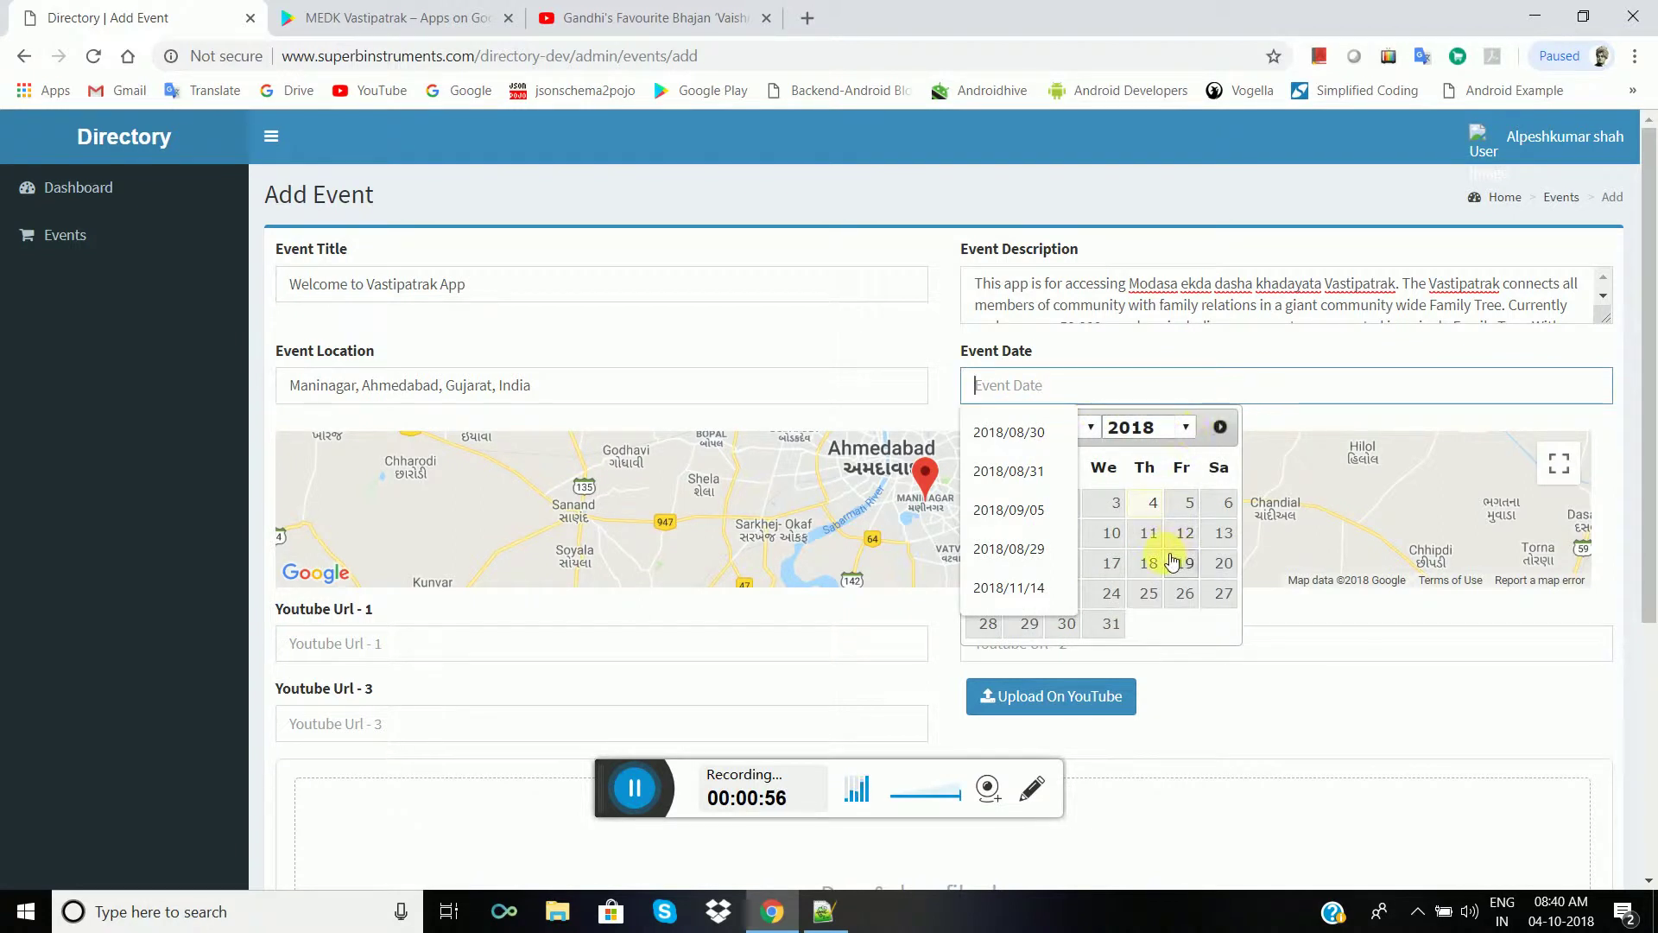
click(1116, 505)
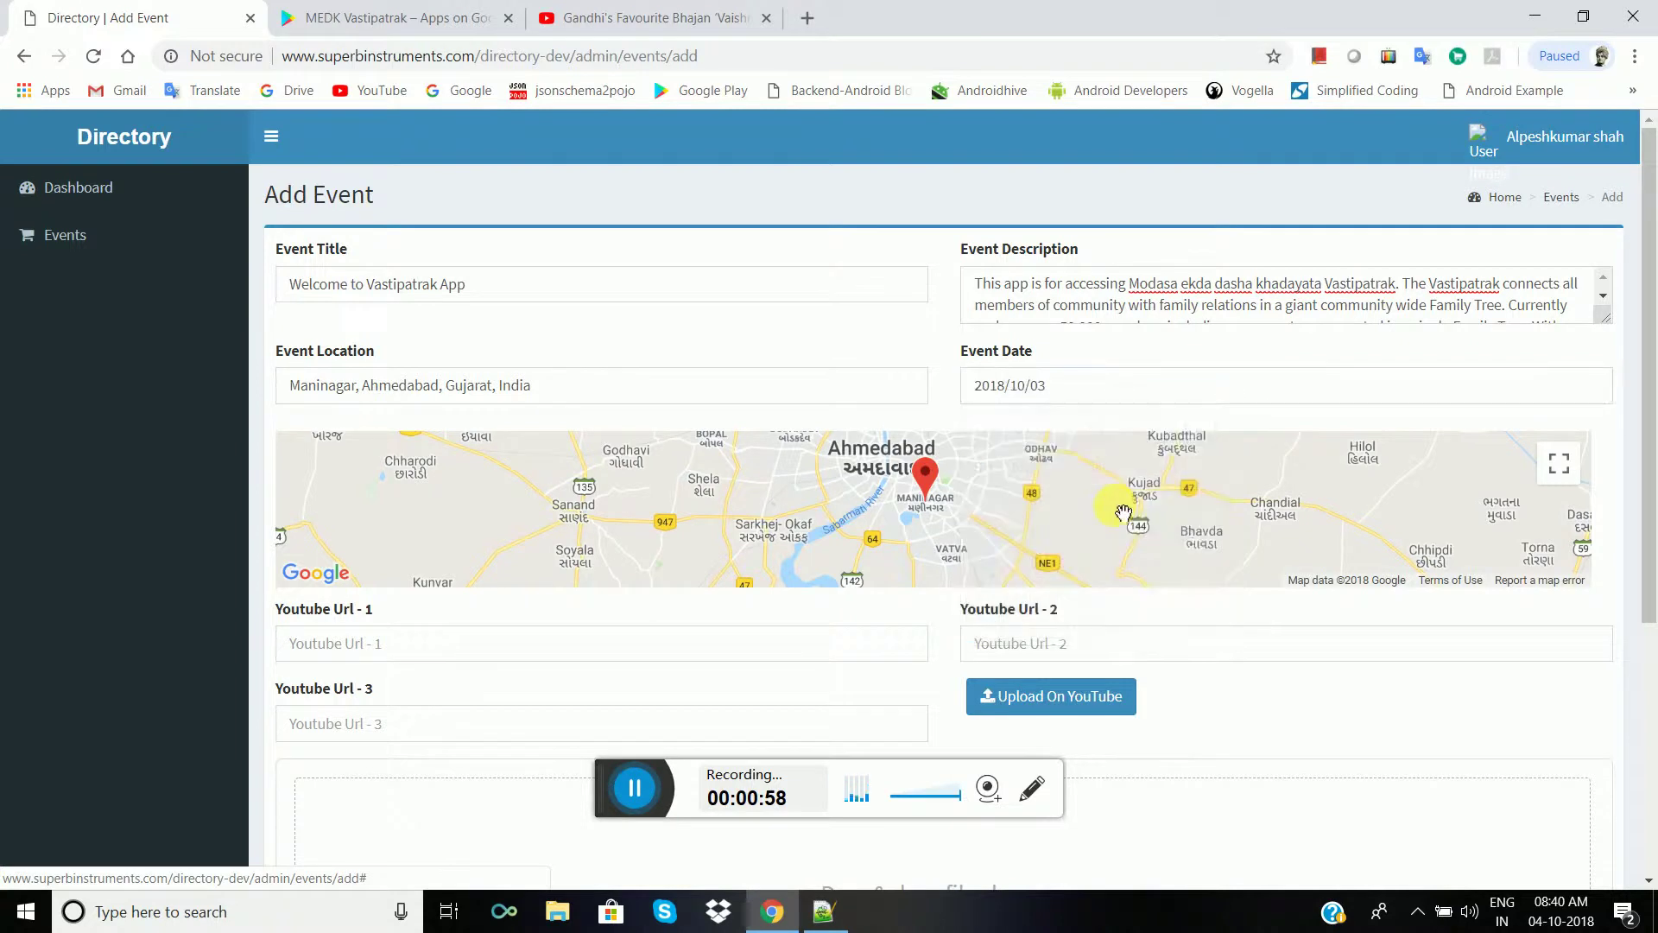
- Copy the YouTube video's web address and return to the Add Event form
click(613, 647)
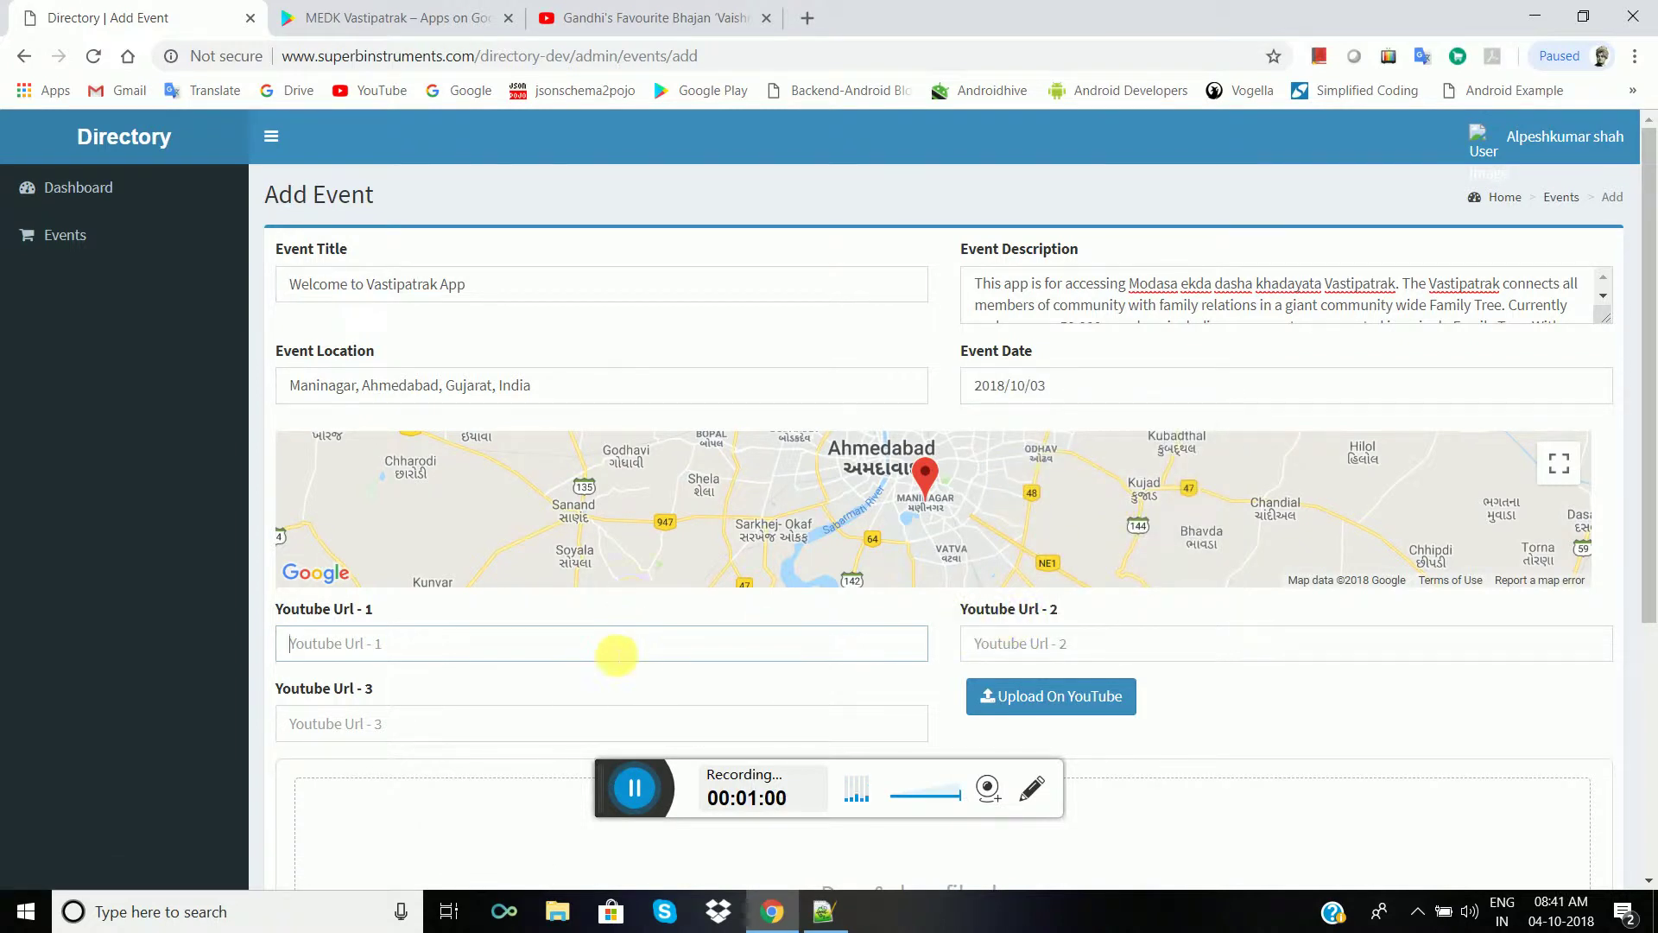
scroll(629, 654, down, 3)
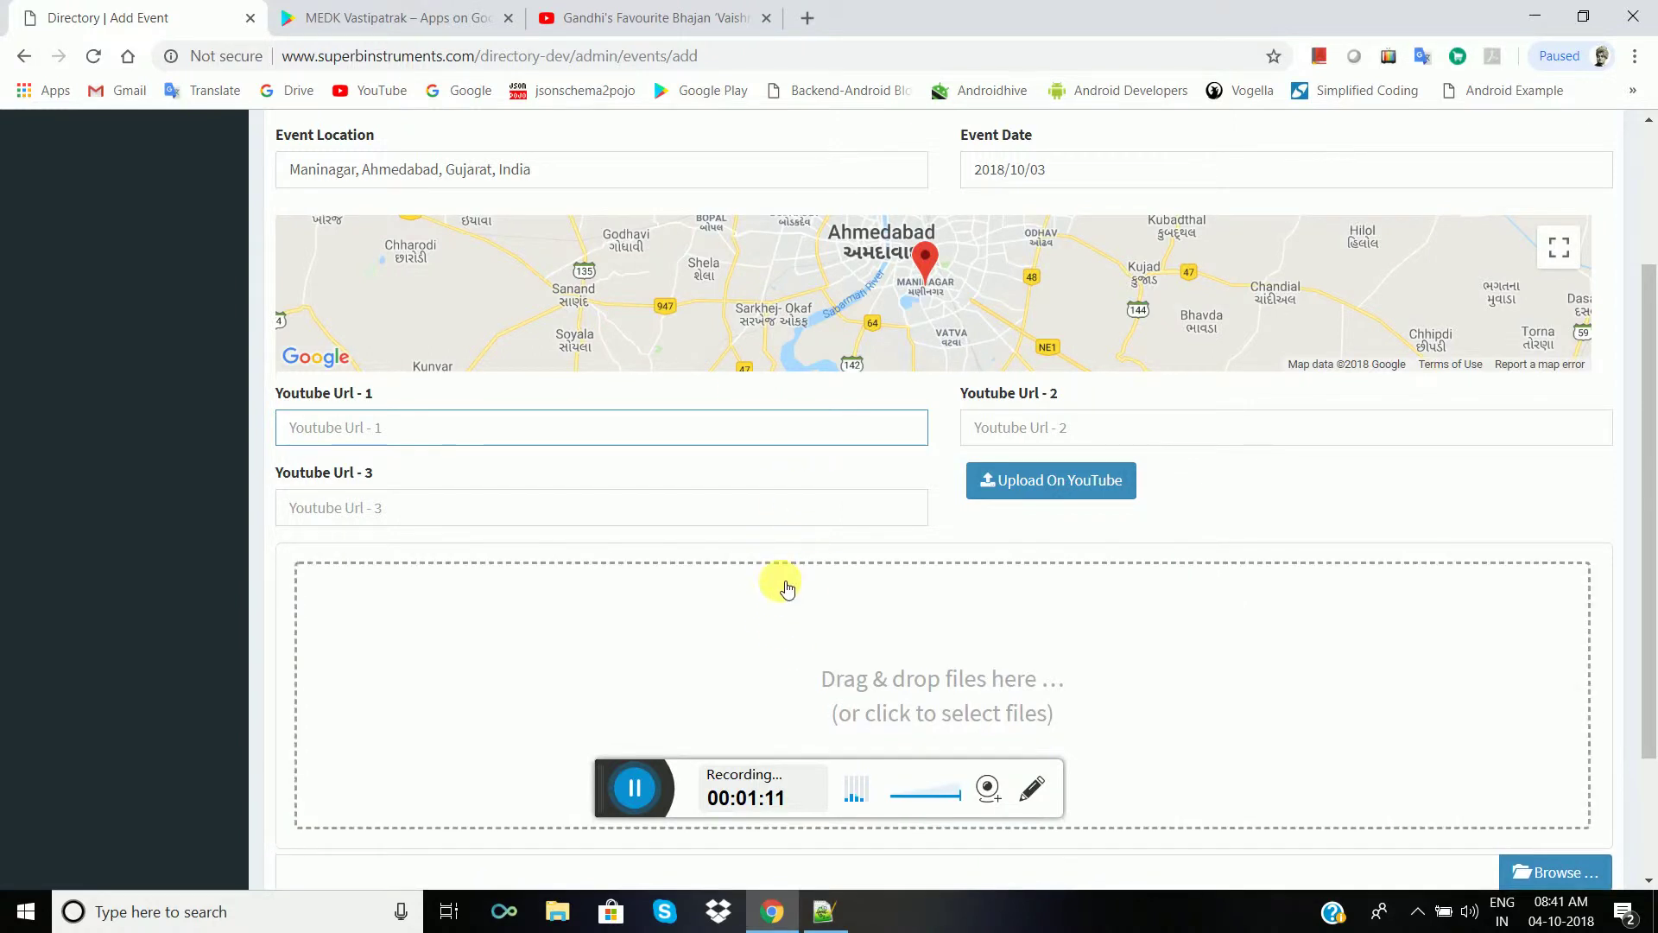
click(685, 18)
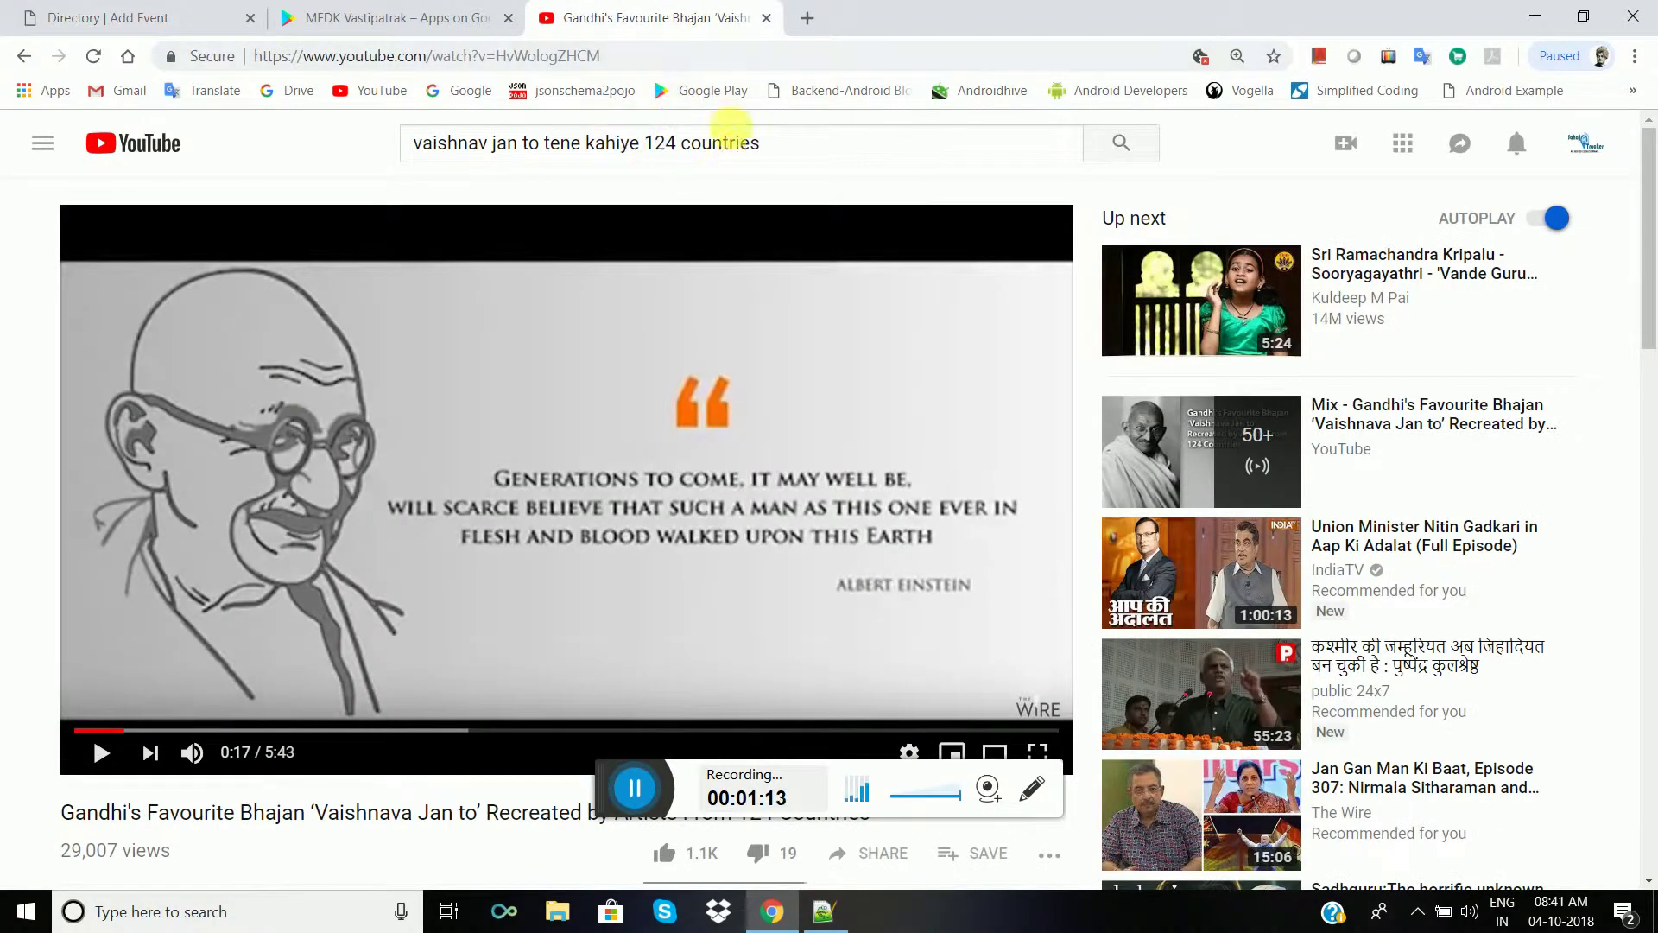
click(670, 61)
key(ctrl+c)
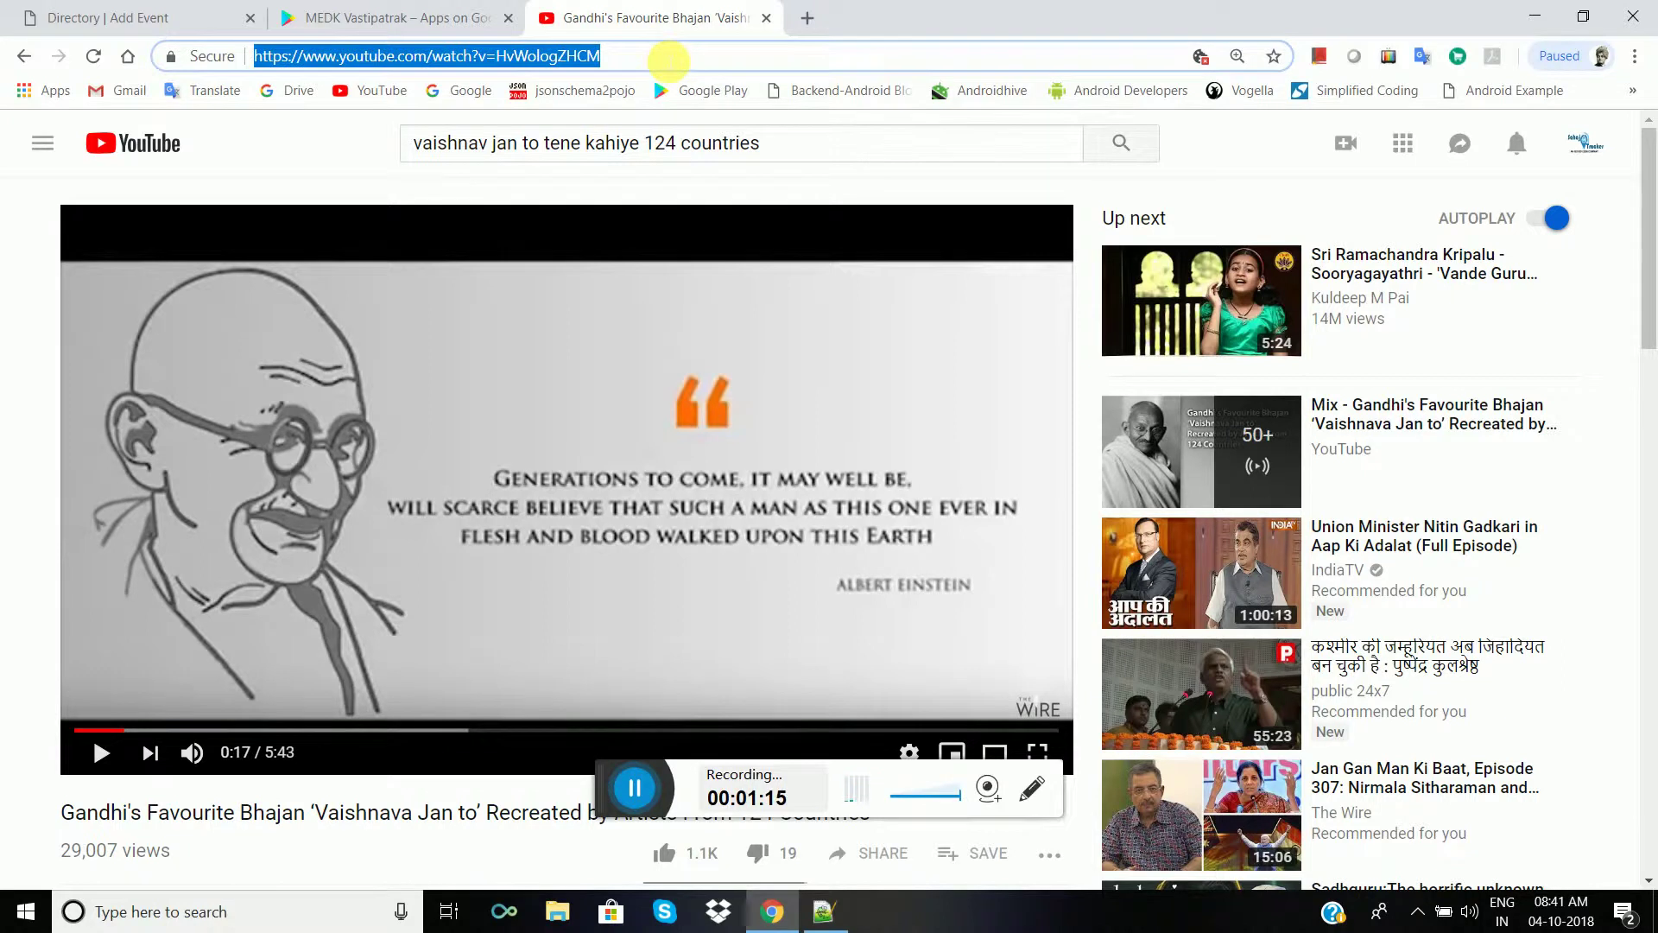
click(398, 18)
key(ctrl+shift+Tab)
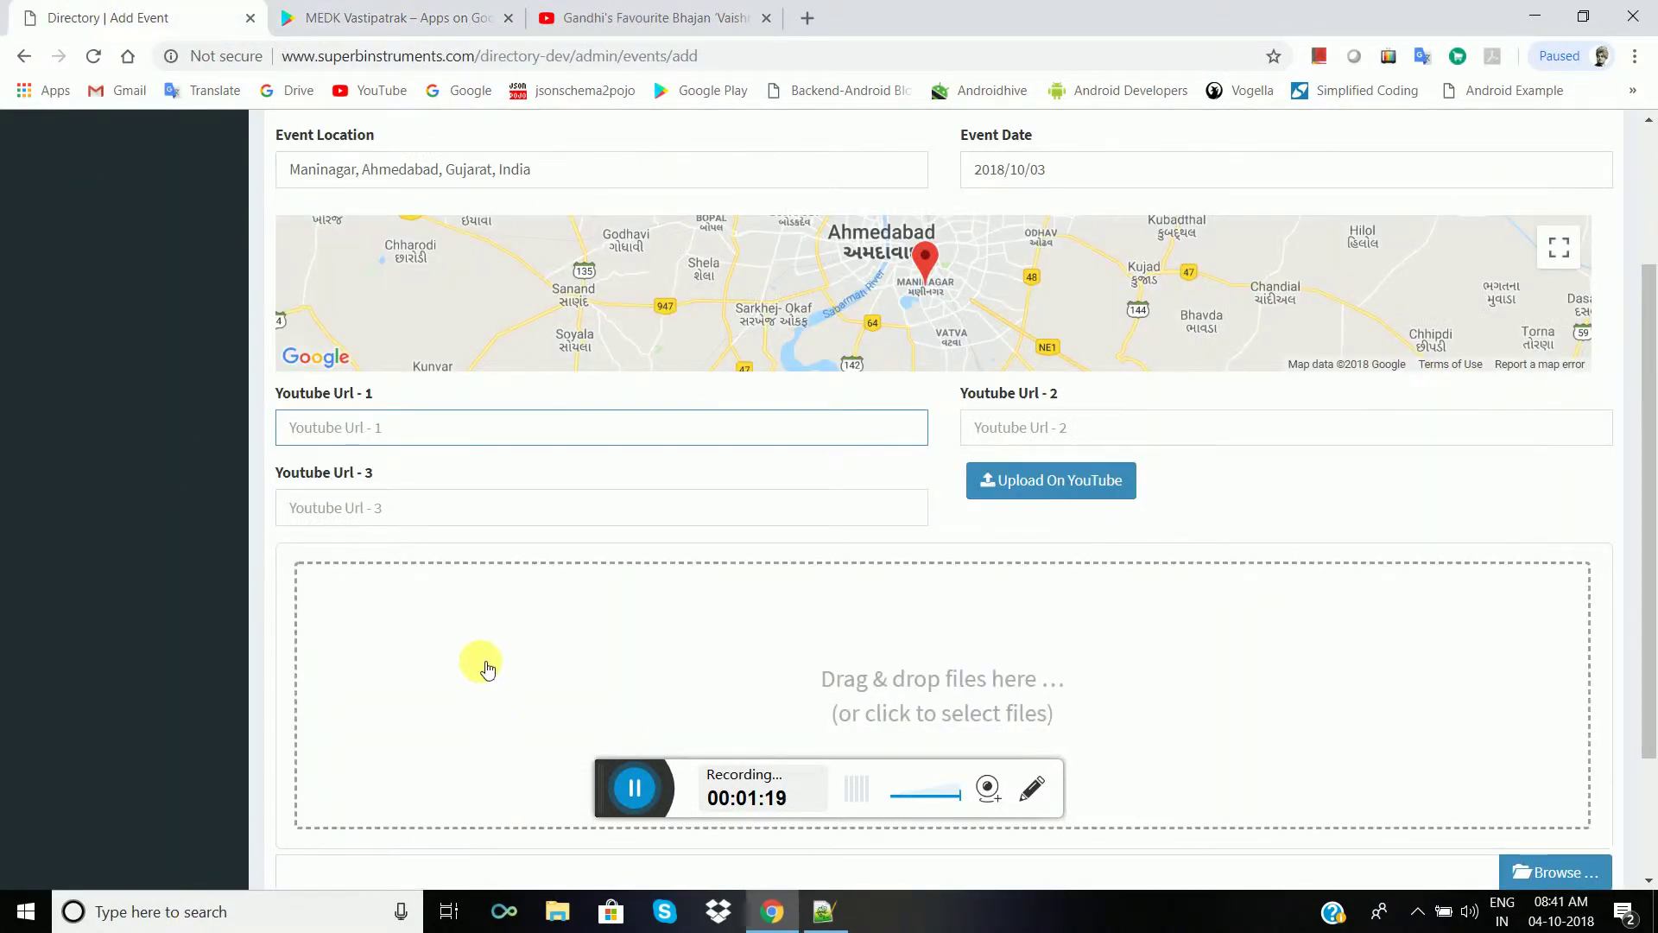
- Paste the video link into Youtube Url - 1 and open YouTube's upload page in a new tab
key(ctrl+v)
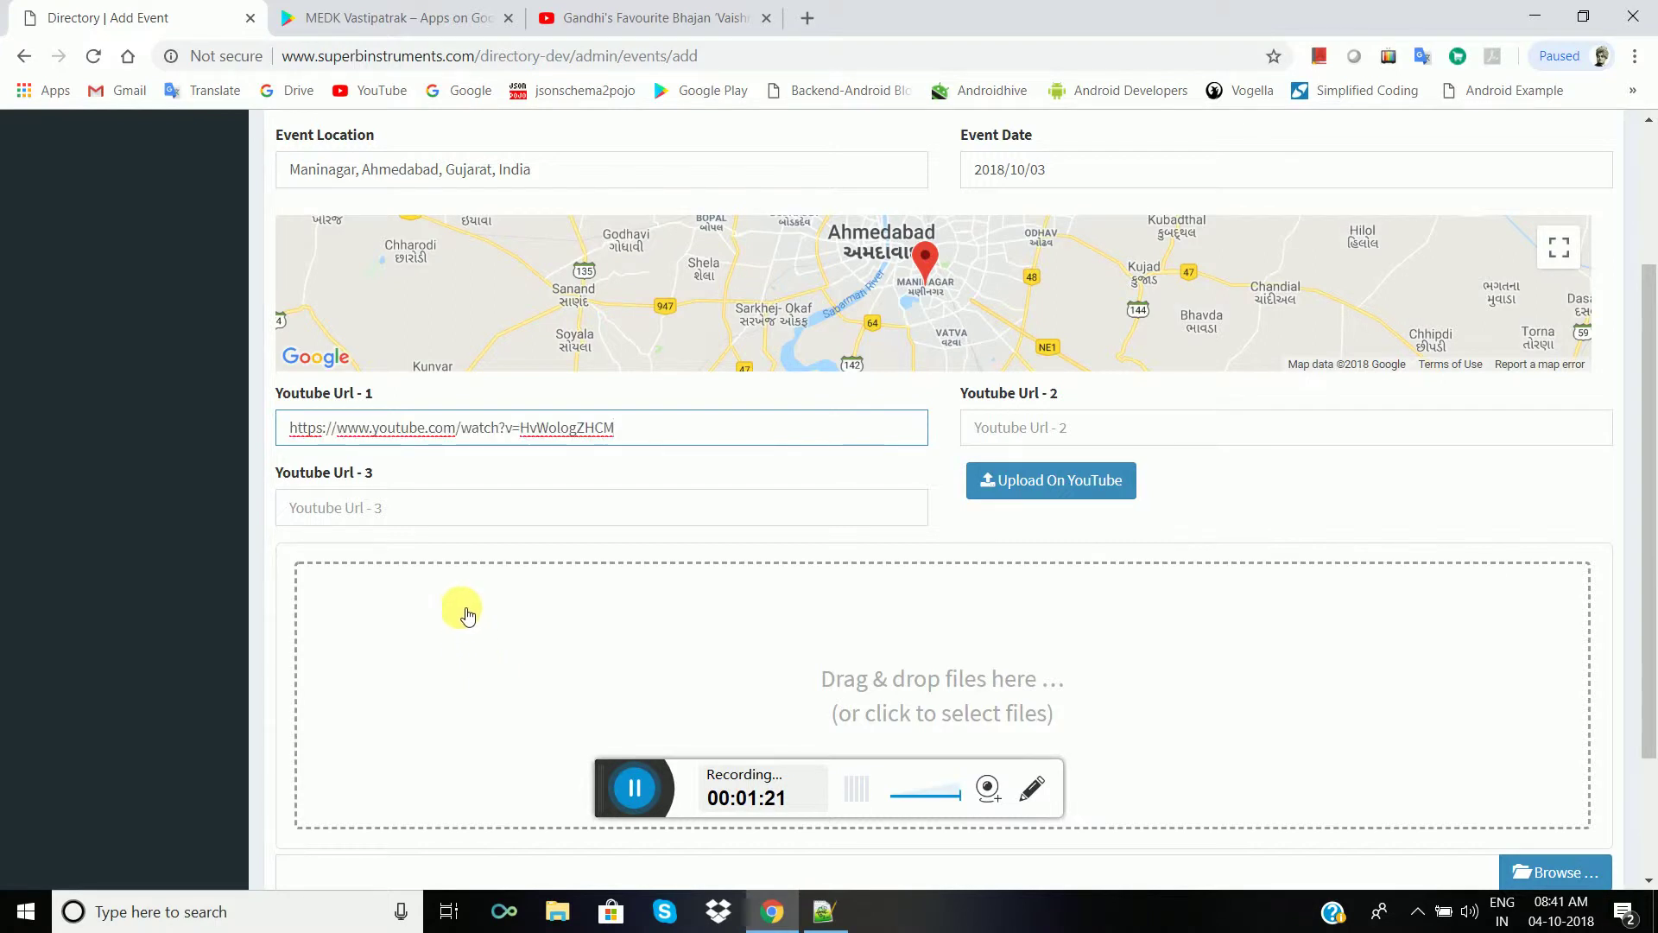
right_click(1035, 481)
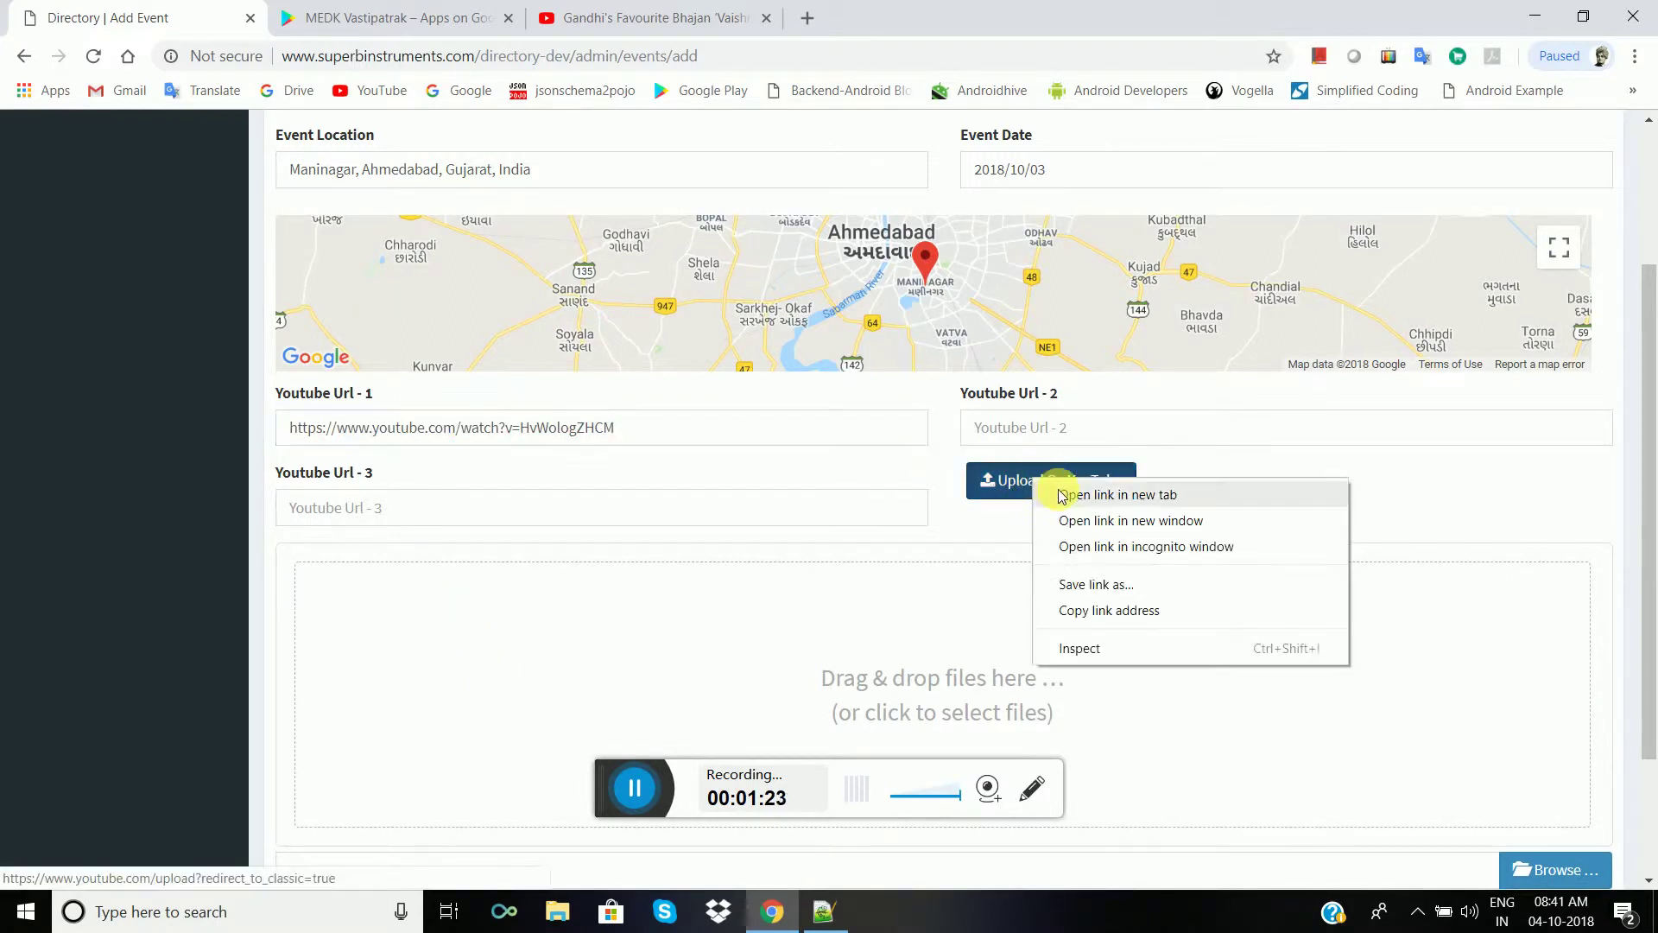
click(1065, 495)
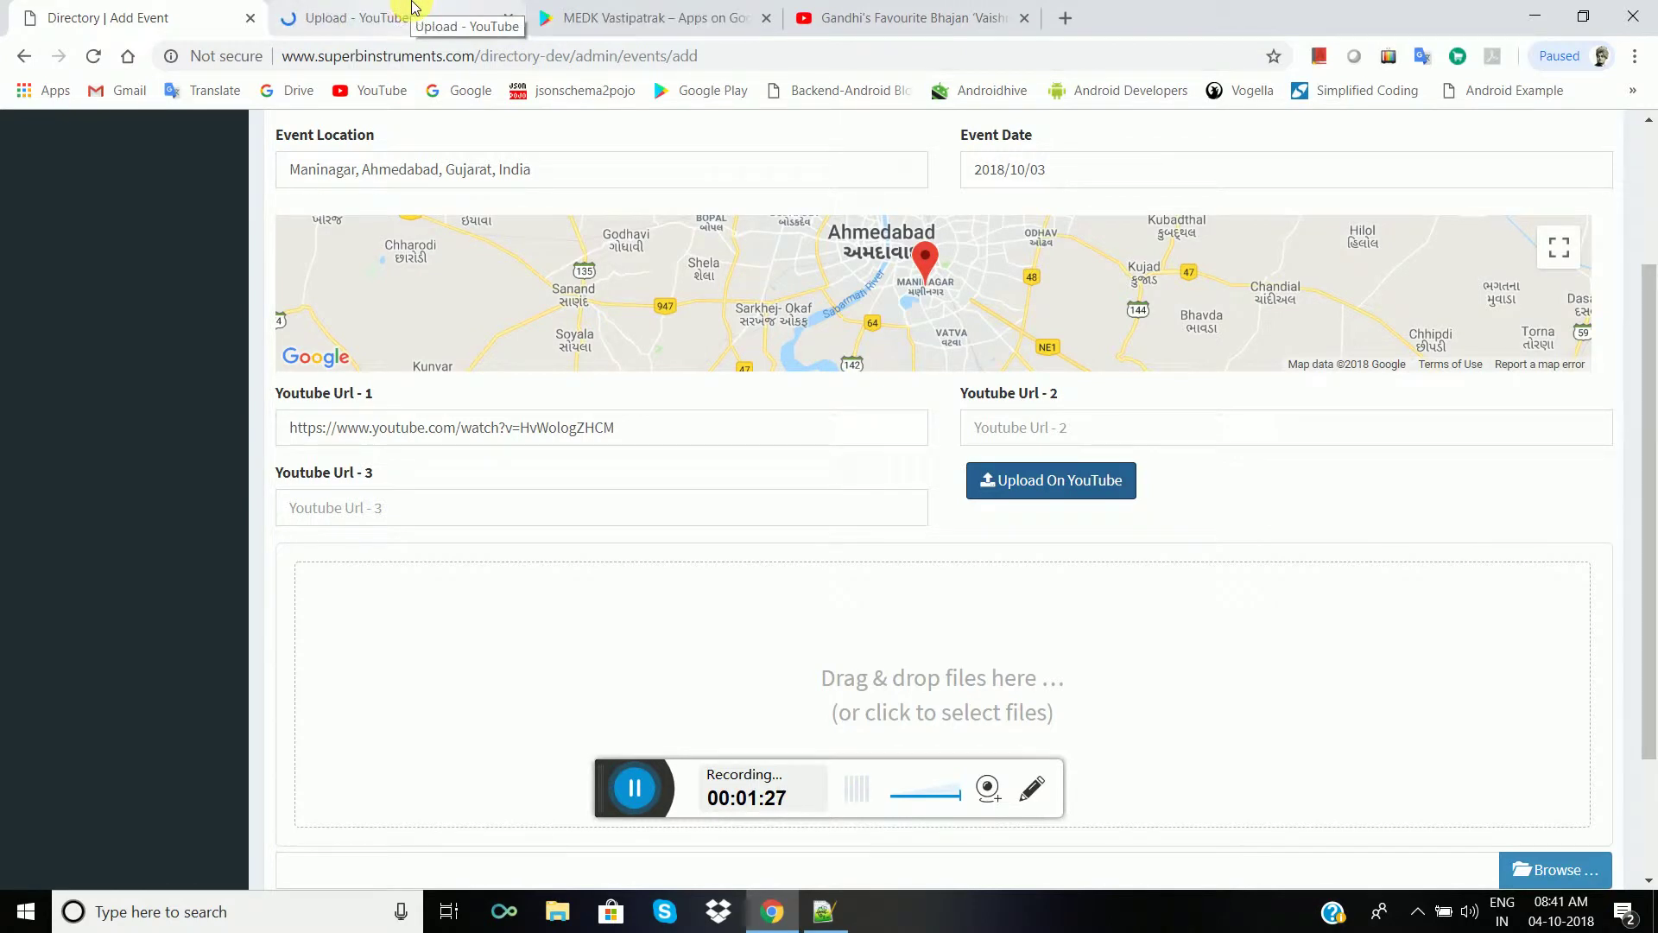
click(414, 16)
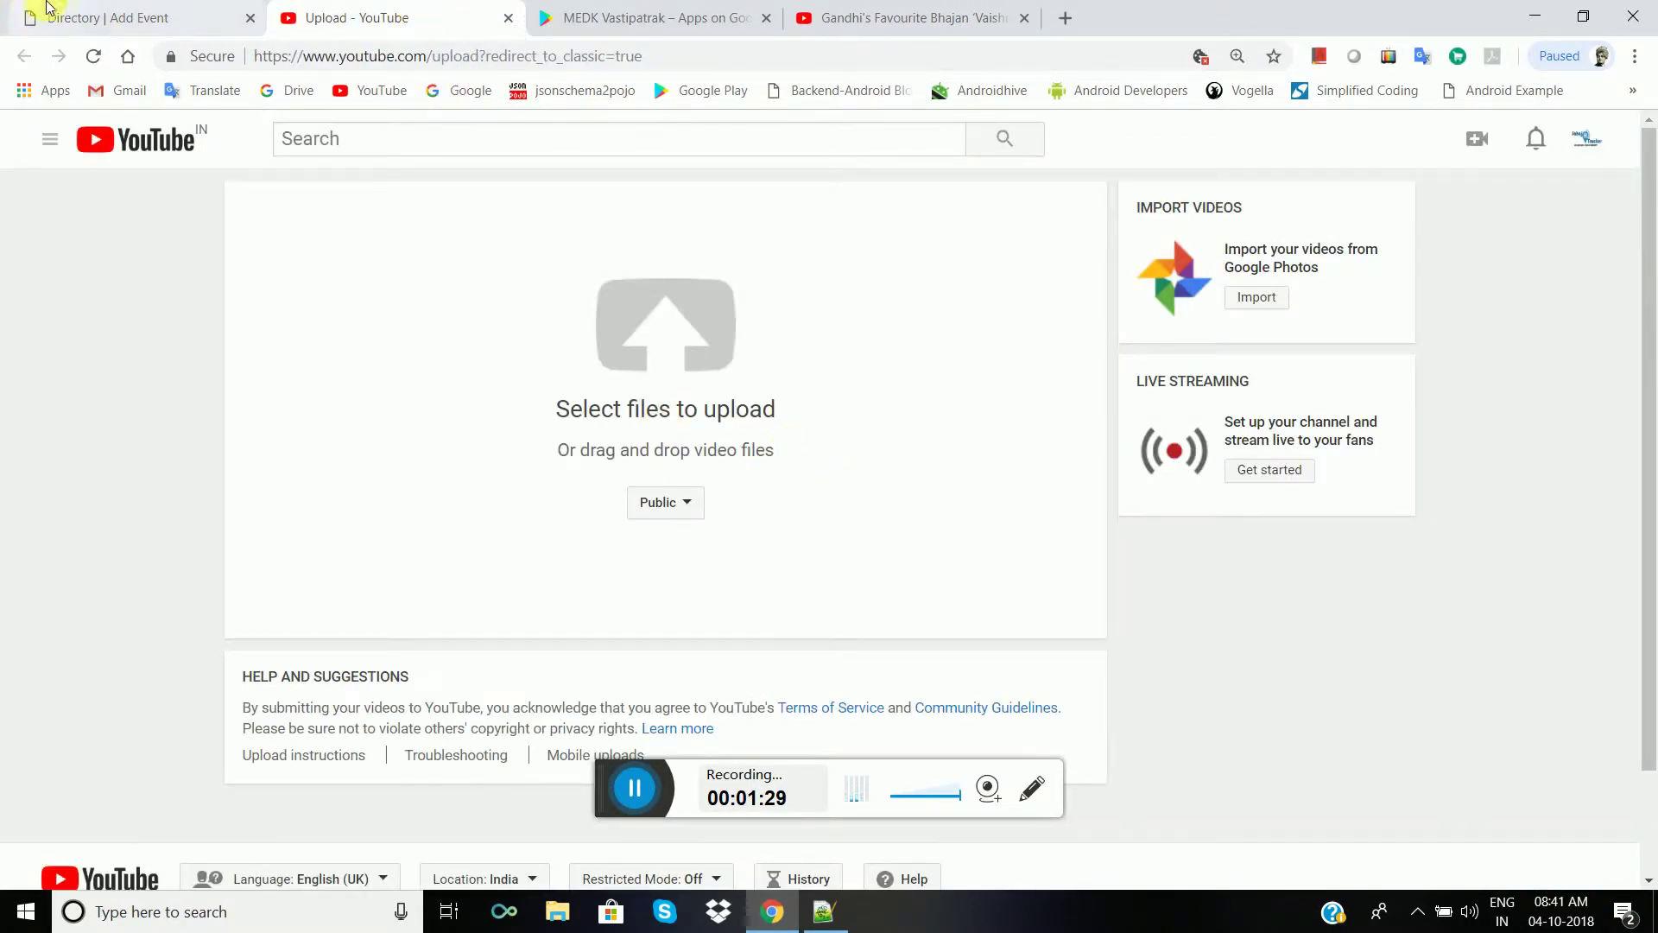
click(102, 11)
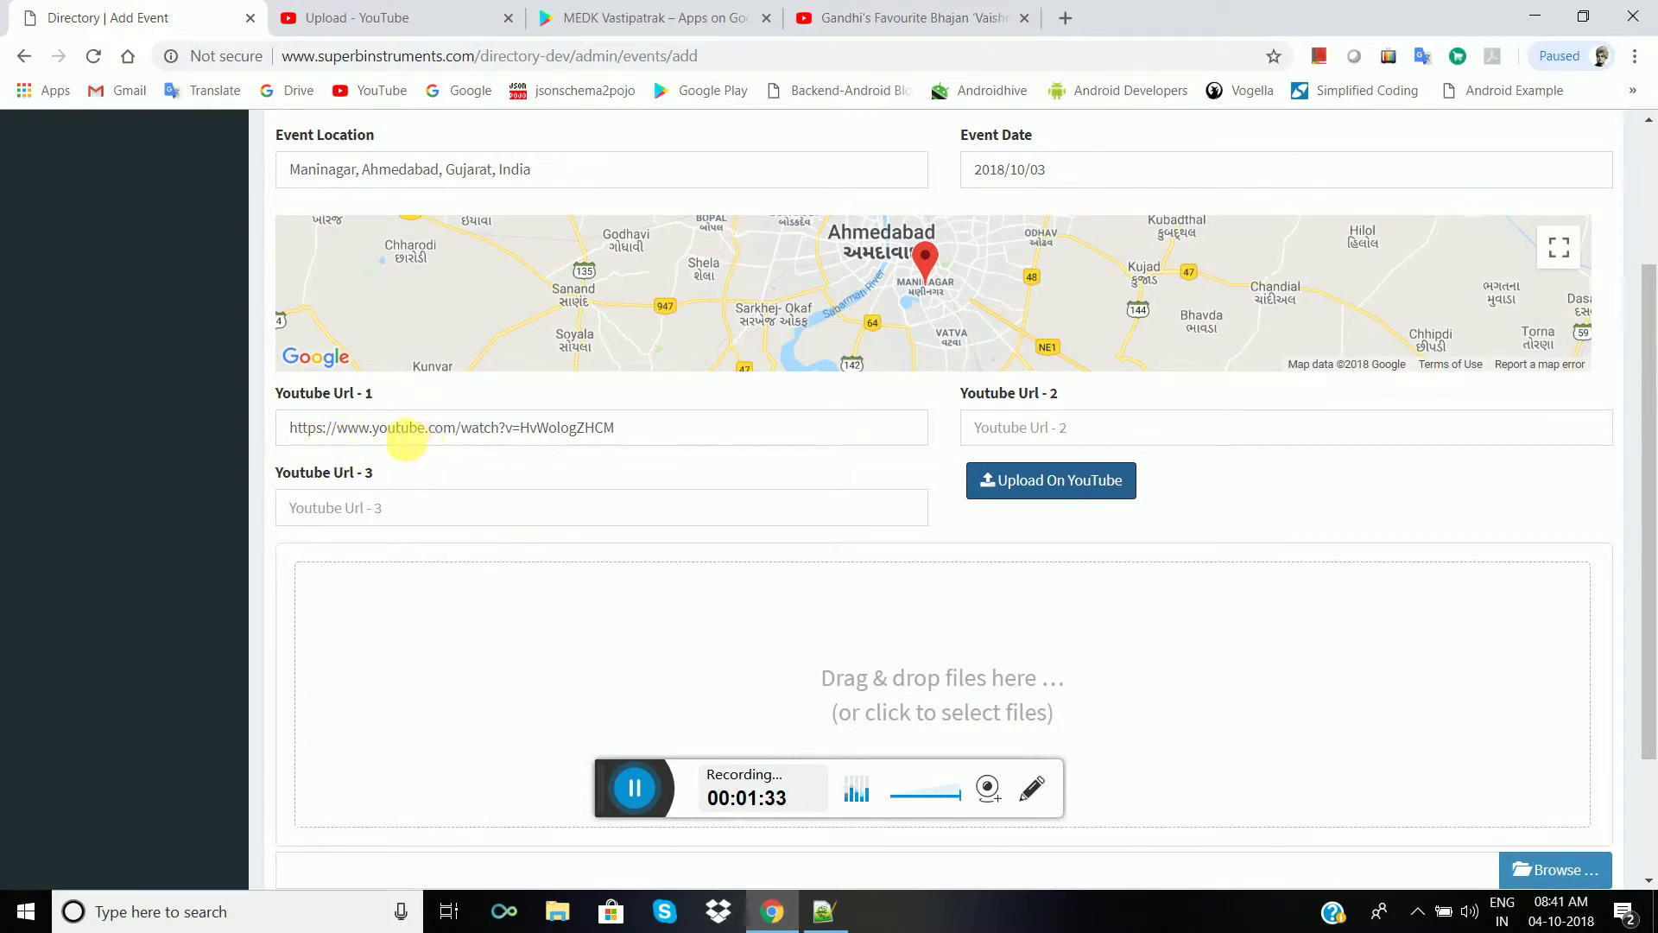
scroll(860, 578, down, 2)
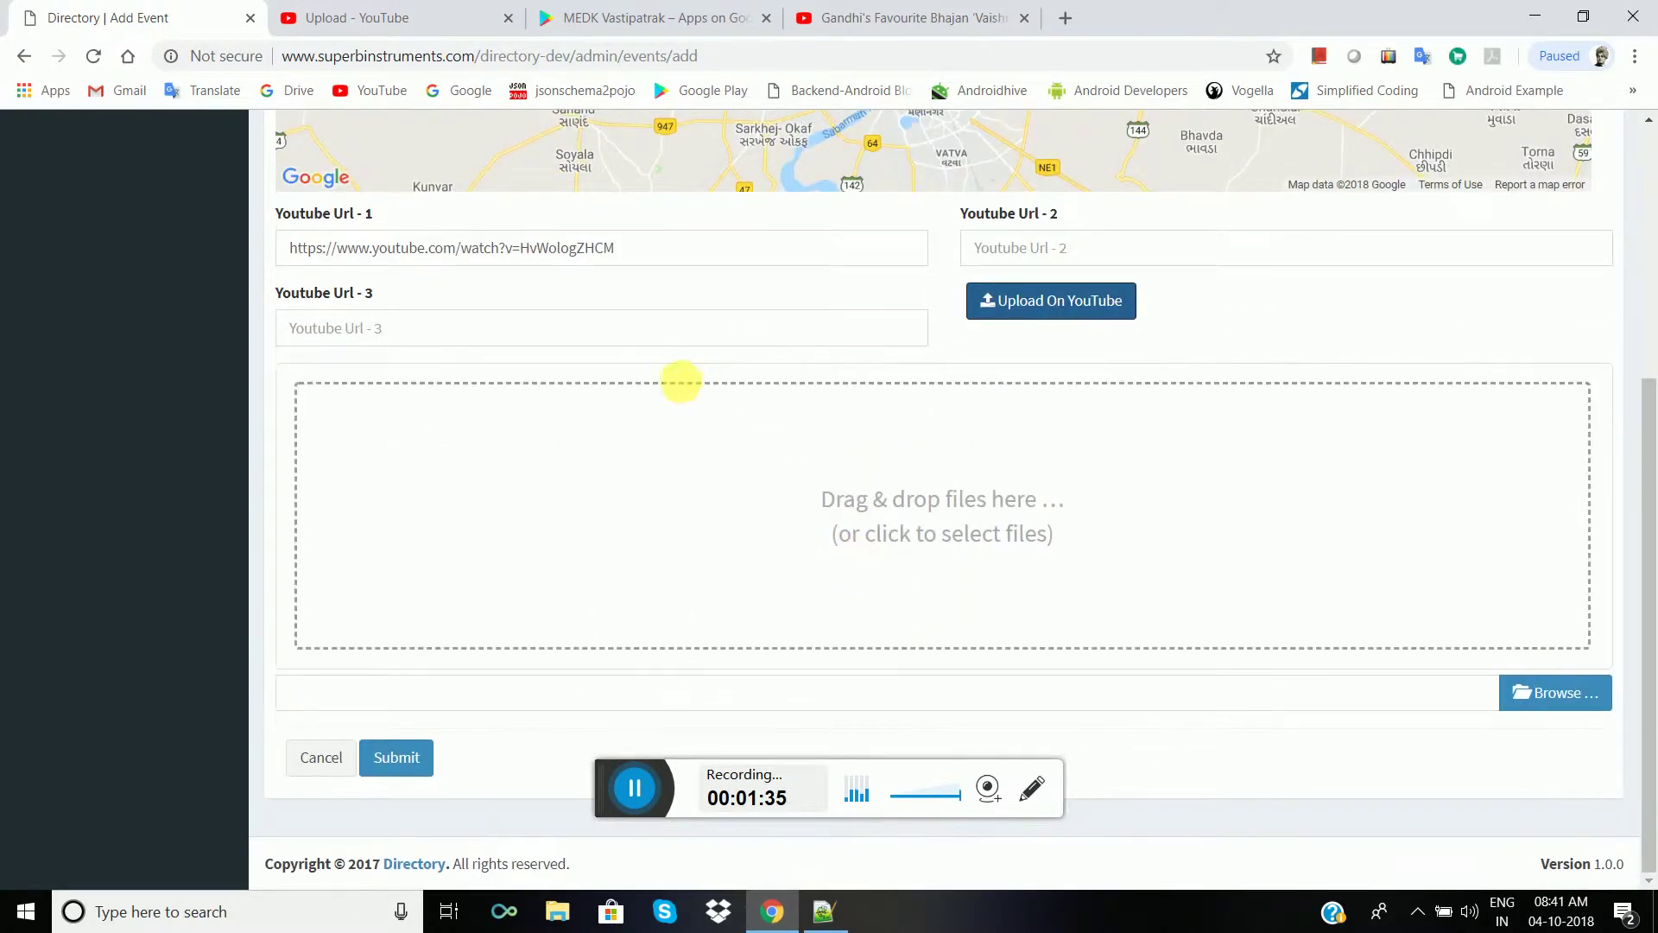
click(1569, 691)
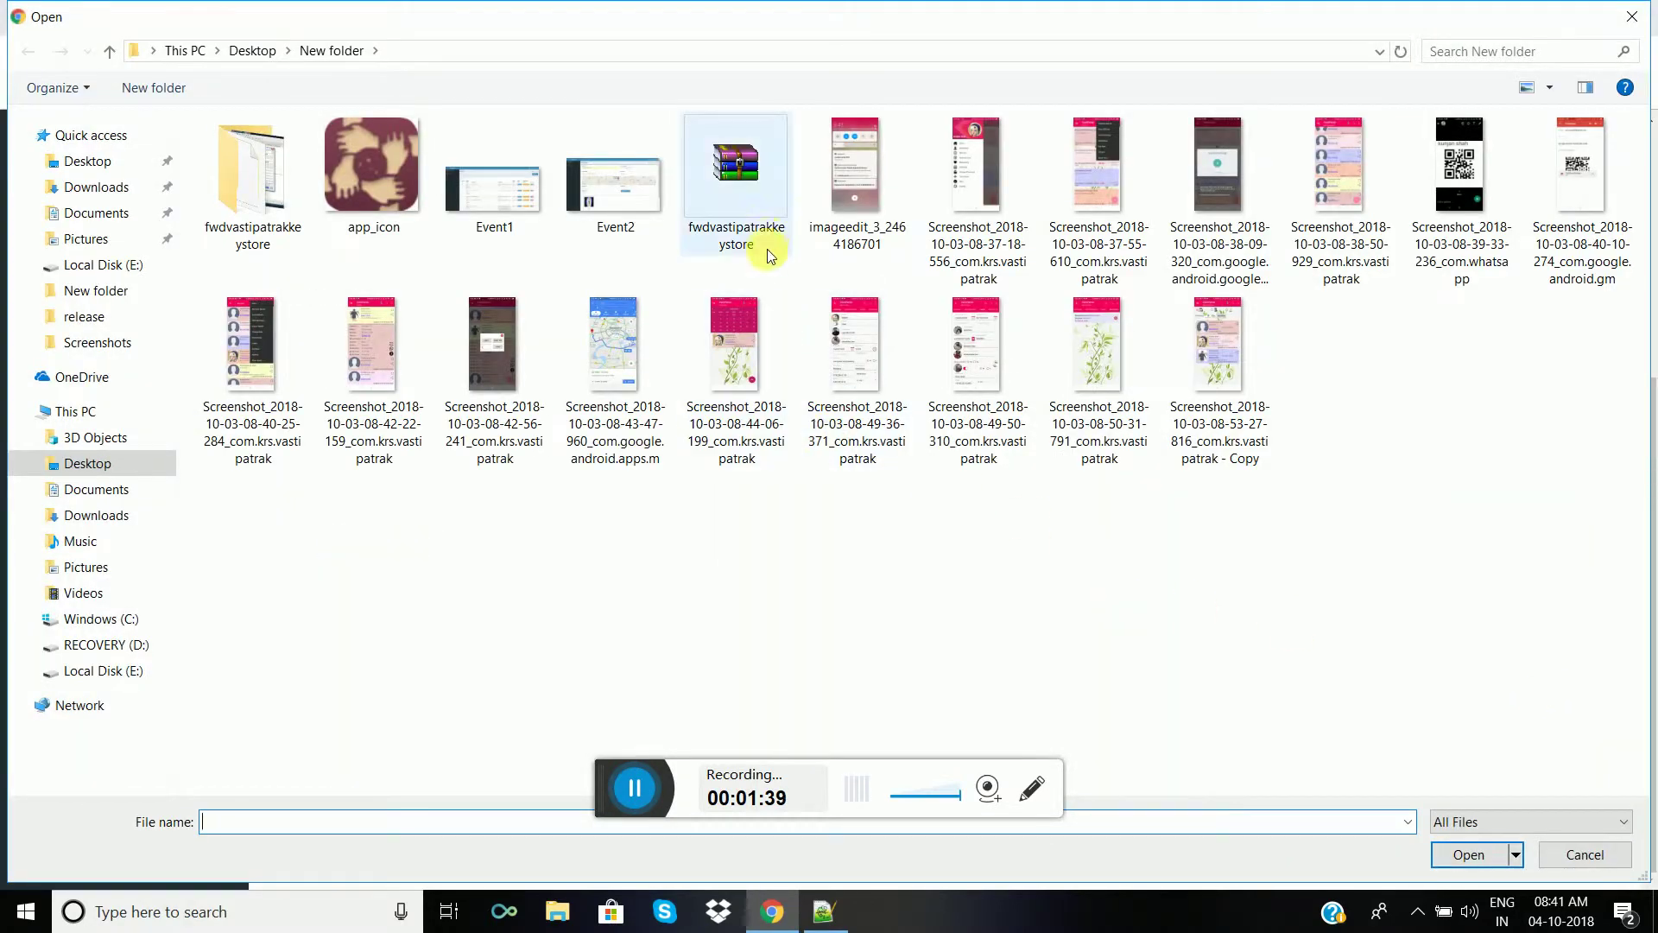
click(856, 182)
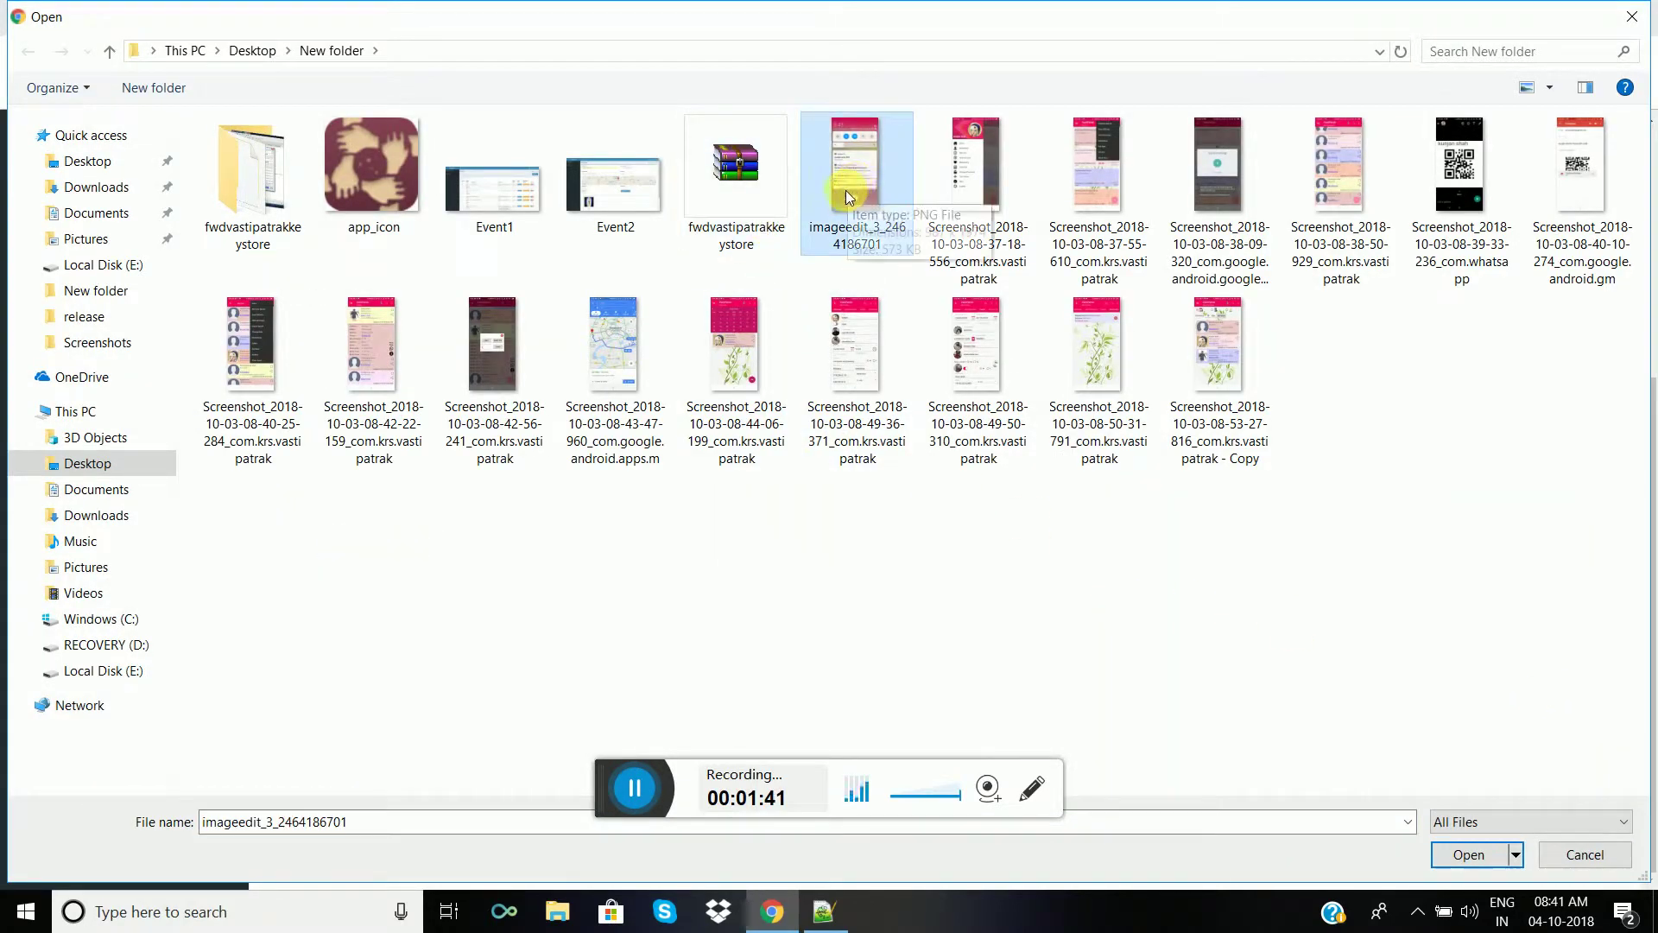
key(shift+Down)
key(shift+Right)
key(shift+Right)
key(shift+Right)
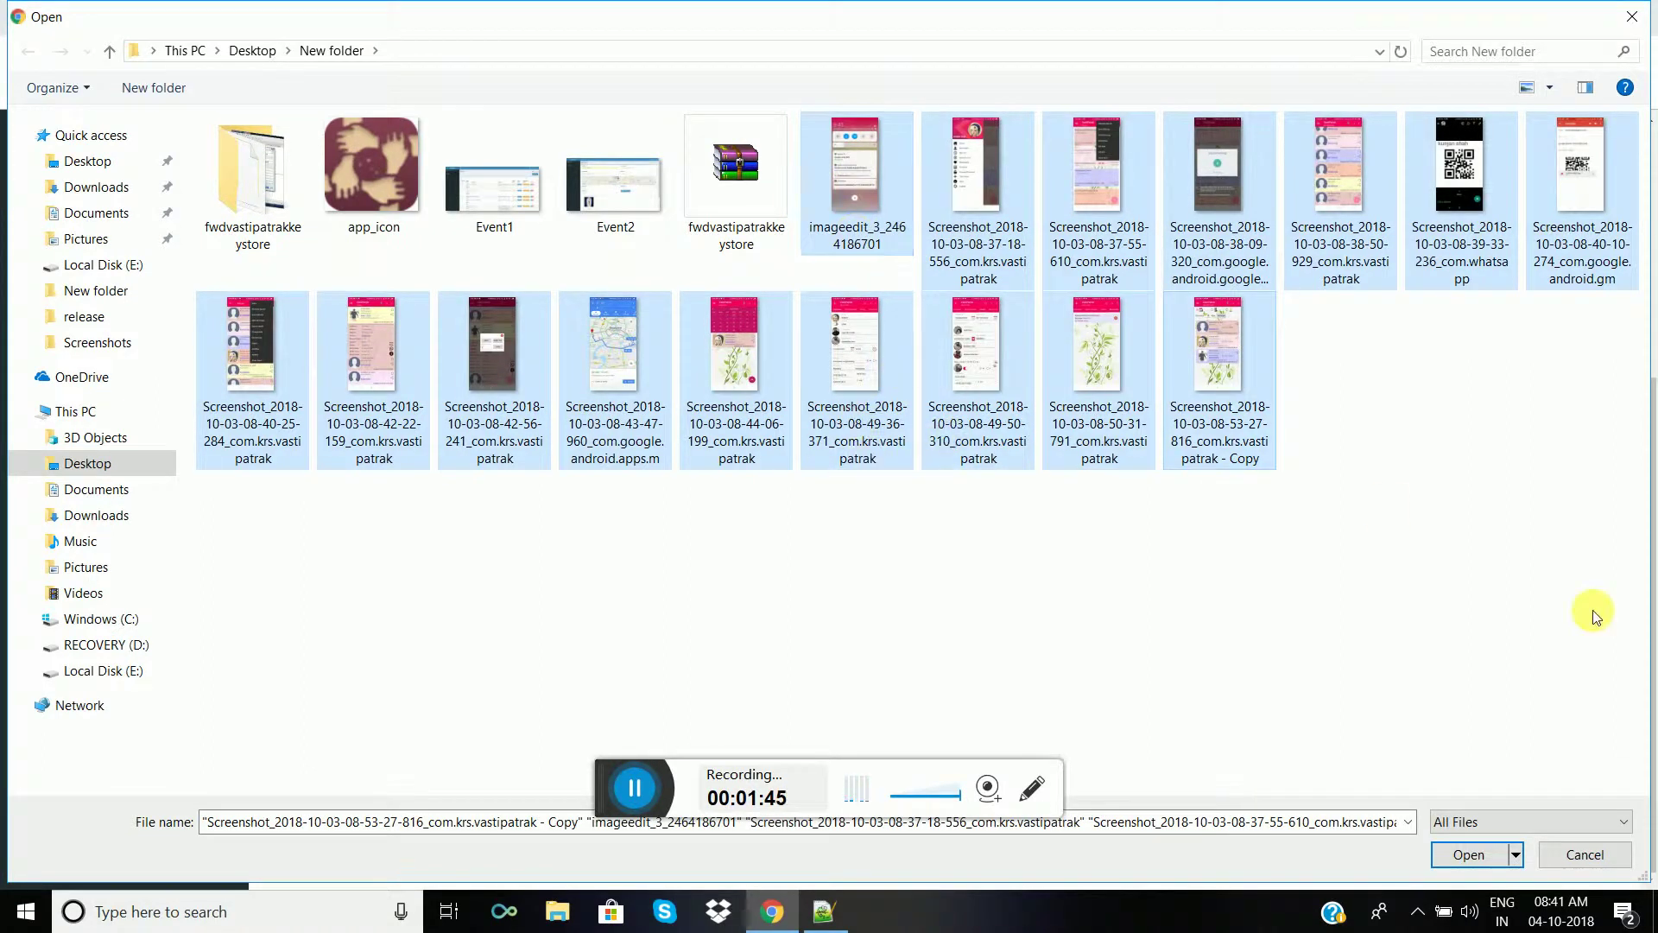
- Attach the 16 selected images and check their thumbnails in the drop zone
click(1461, 855)
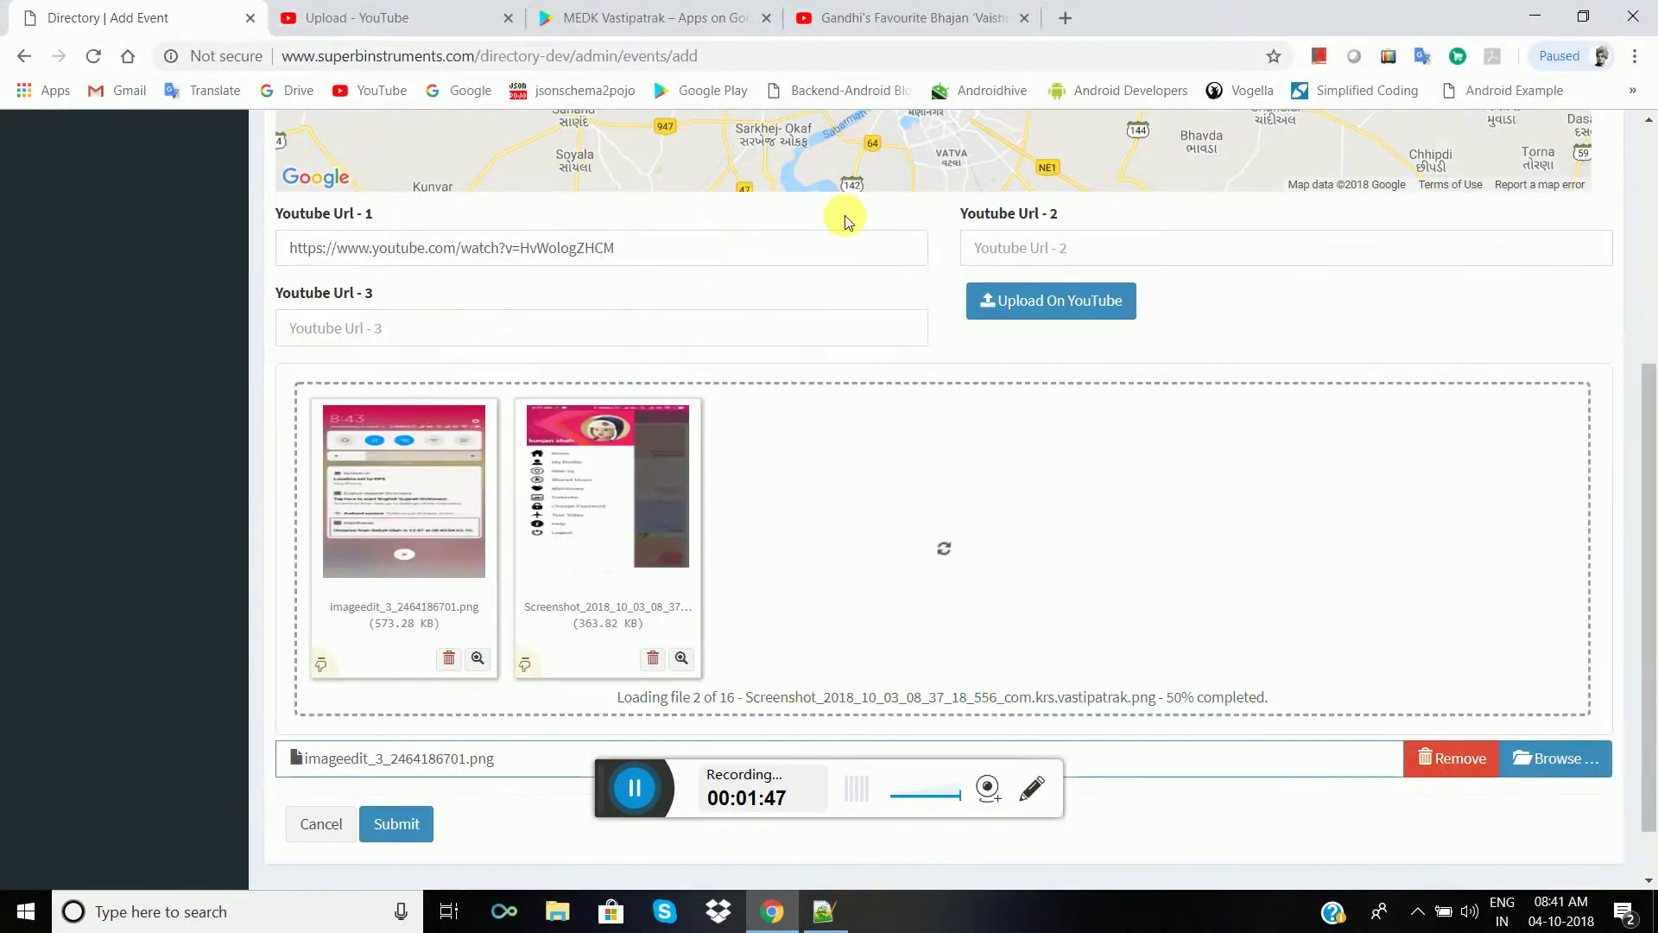
scroll(1016, 474, down, 5)
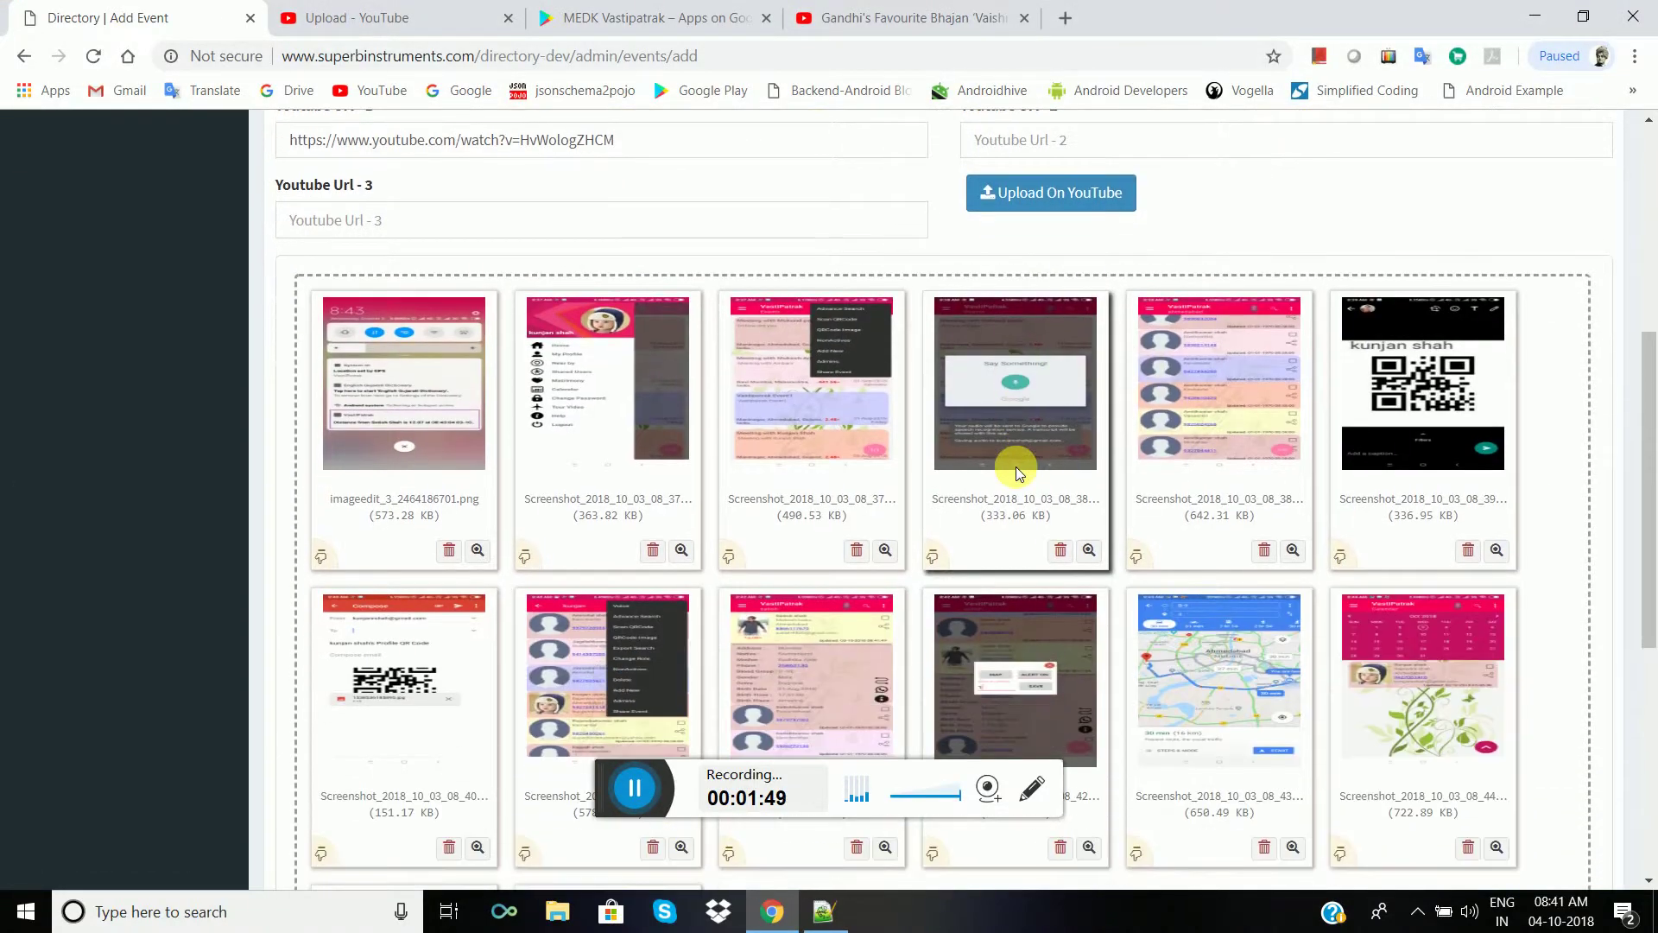
scroll(1044, 487, down, 3)
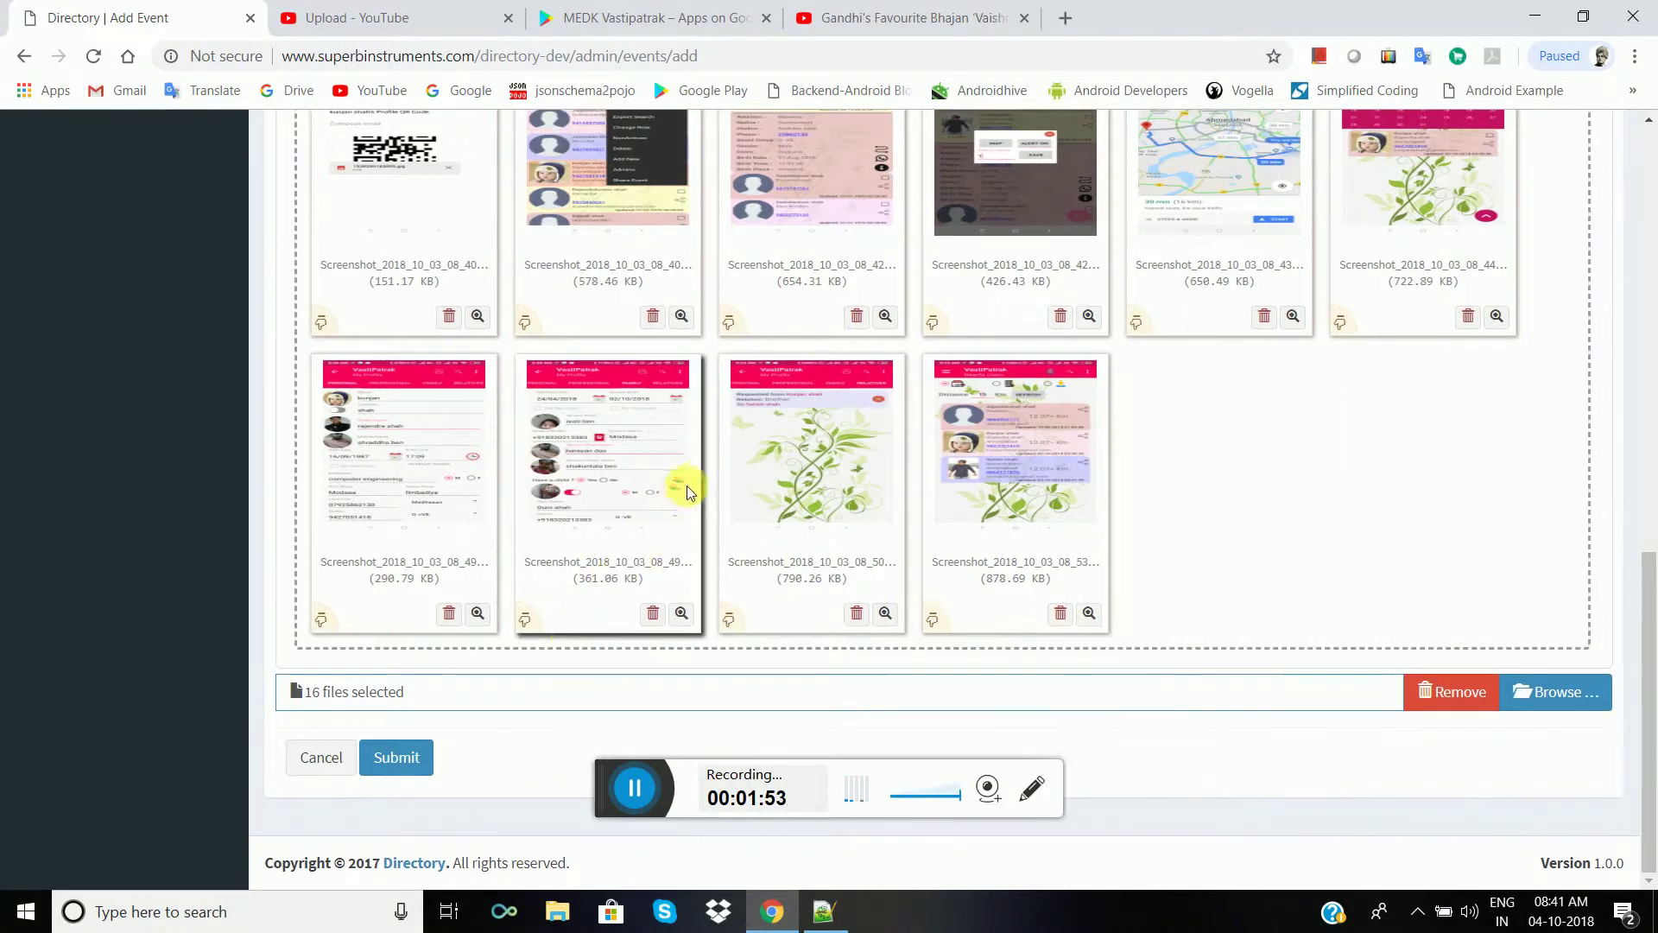
scroll(715, 448, up, 3)
scroll(724, 458, down, 3)
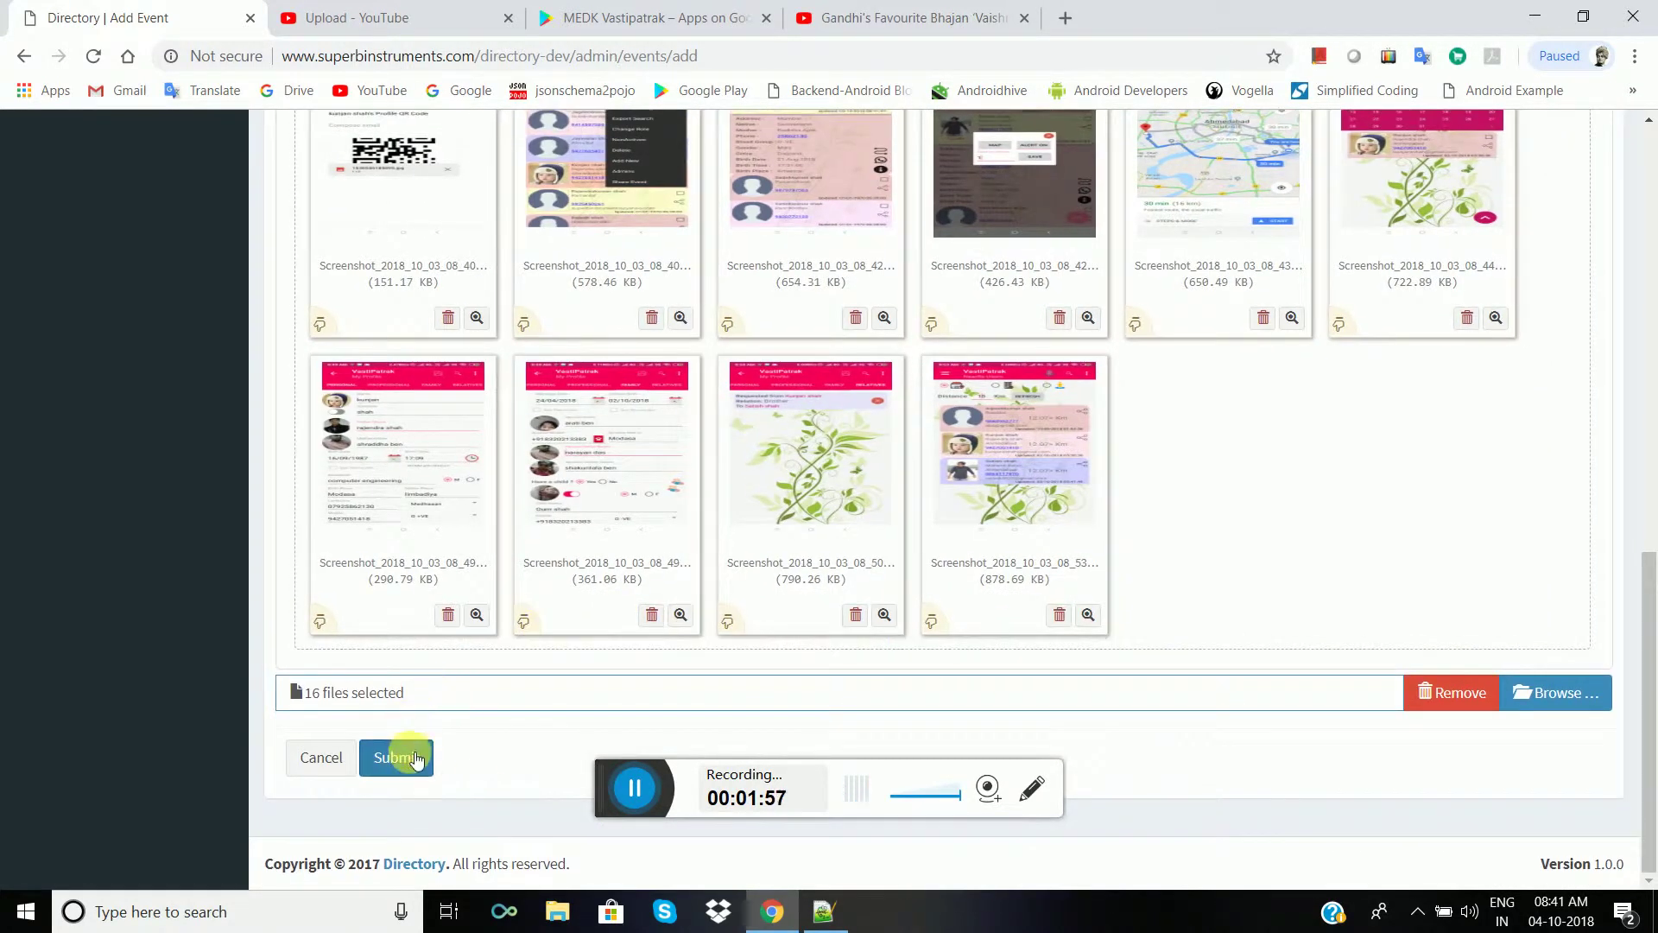
- Submit the event so it appears as ID 20, dated 2018-10-03 at Maninagar
click(406, 758)
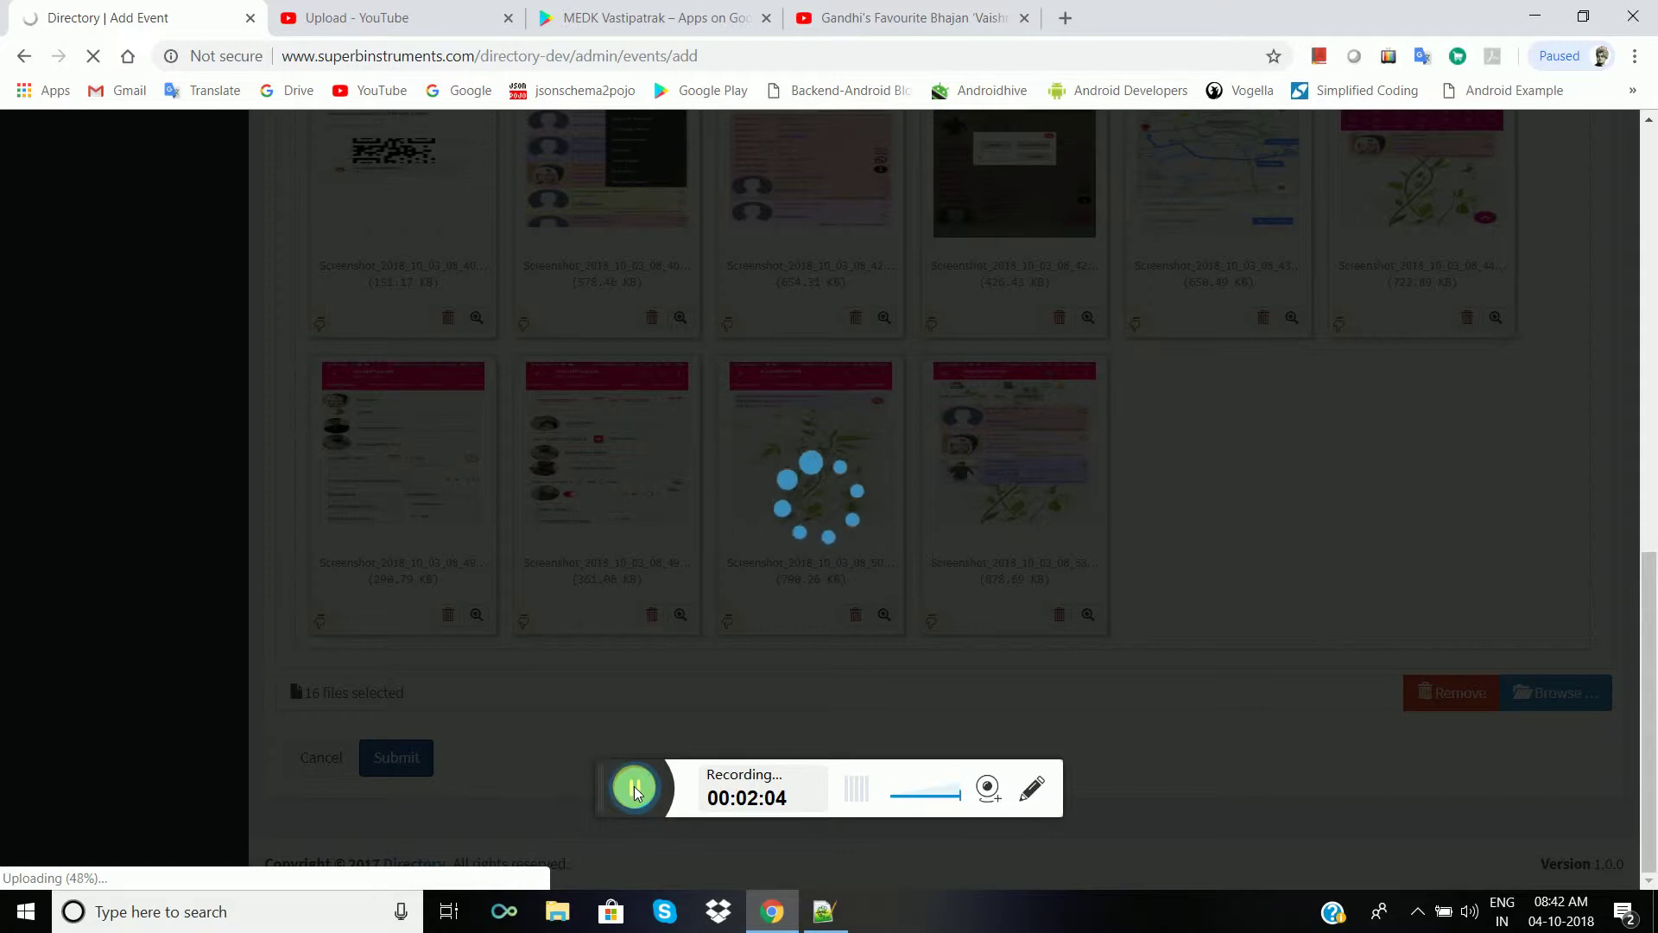
click(634, 786)
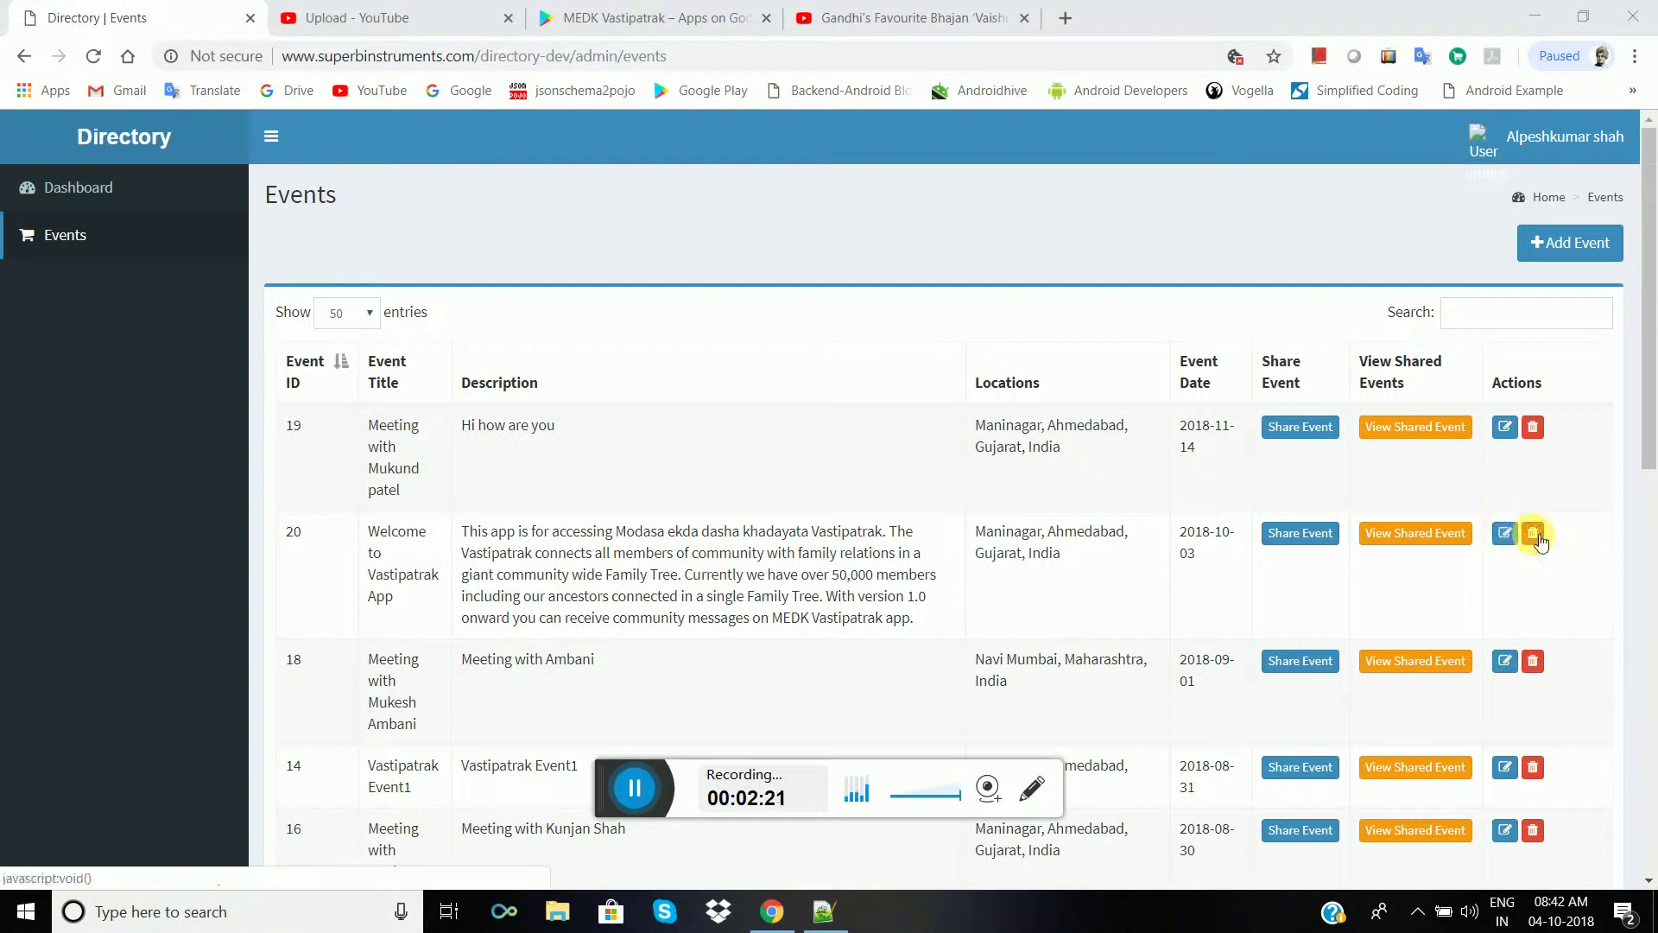
- Open the Share Events page for Welcome to Vastipatrak App (event 20)
click(1308, 539)
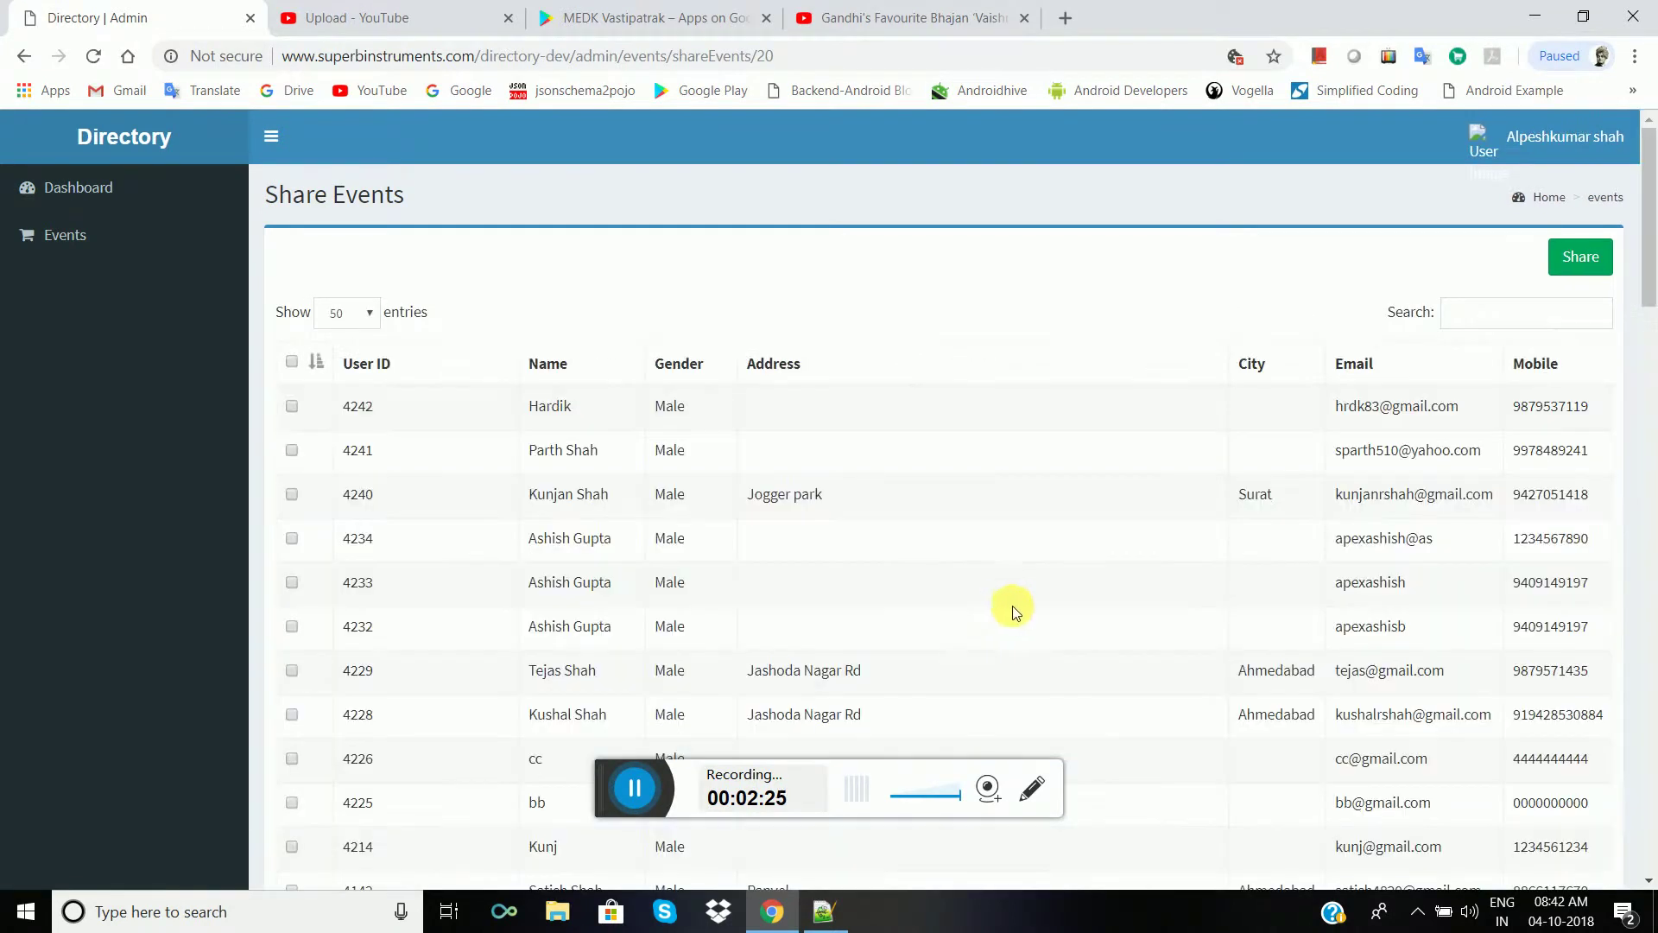
scroll(759, 587, down, 3)
scroll(769, 577, down, 5)
scroll(768, 577, up, 10)
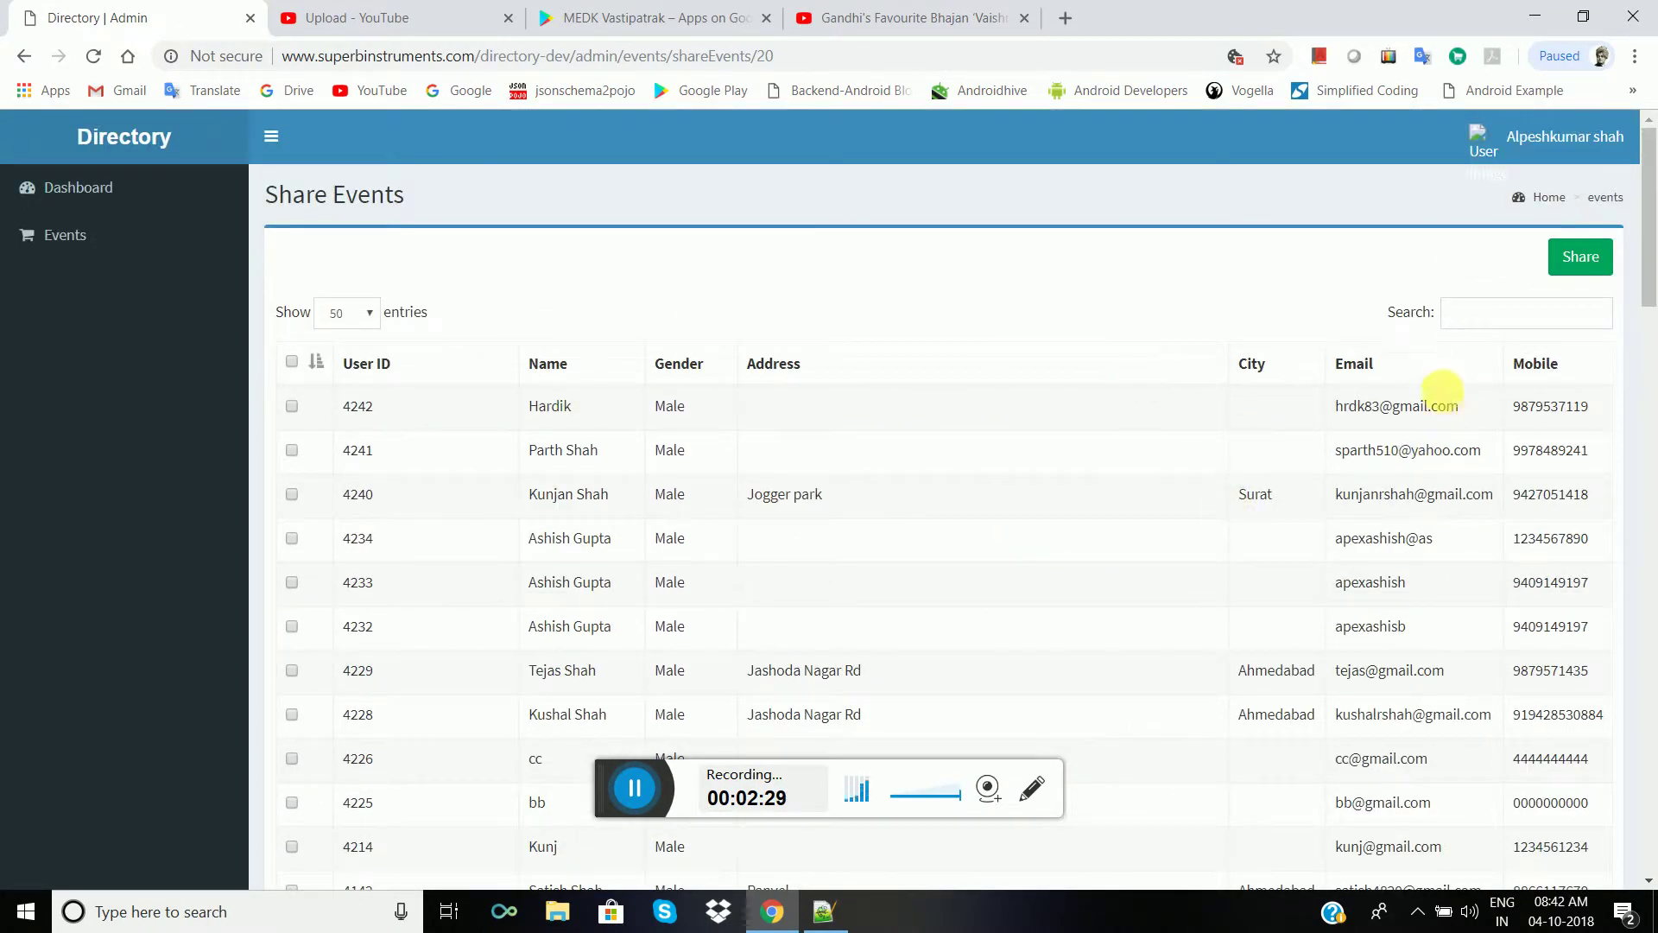
- Filter the member list by 'ahmedabad', leaving 911 matching entries
click(1469, 313)
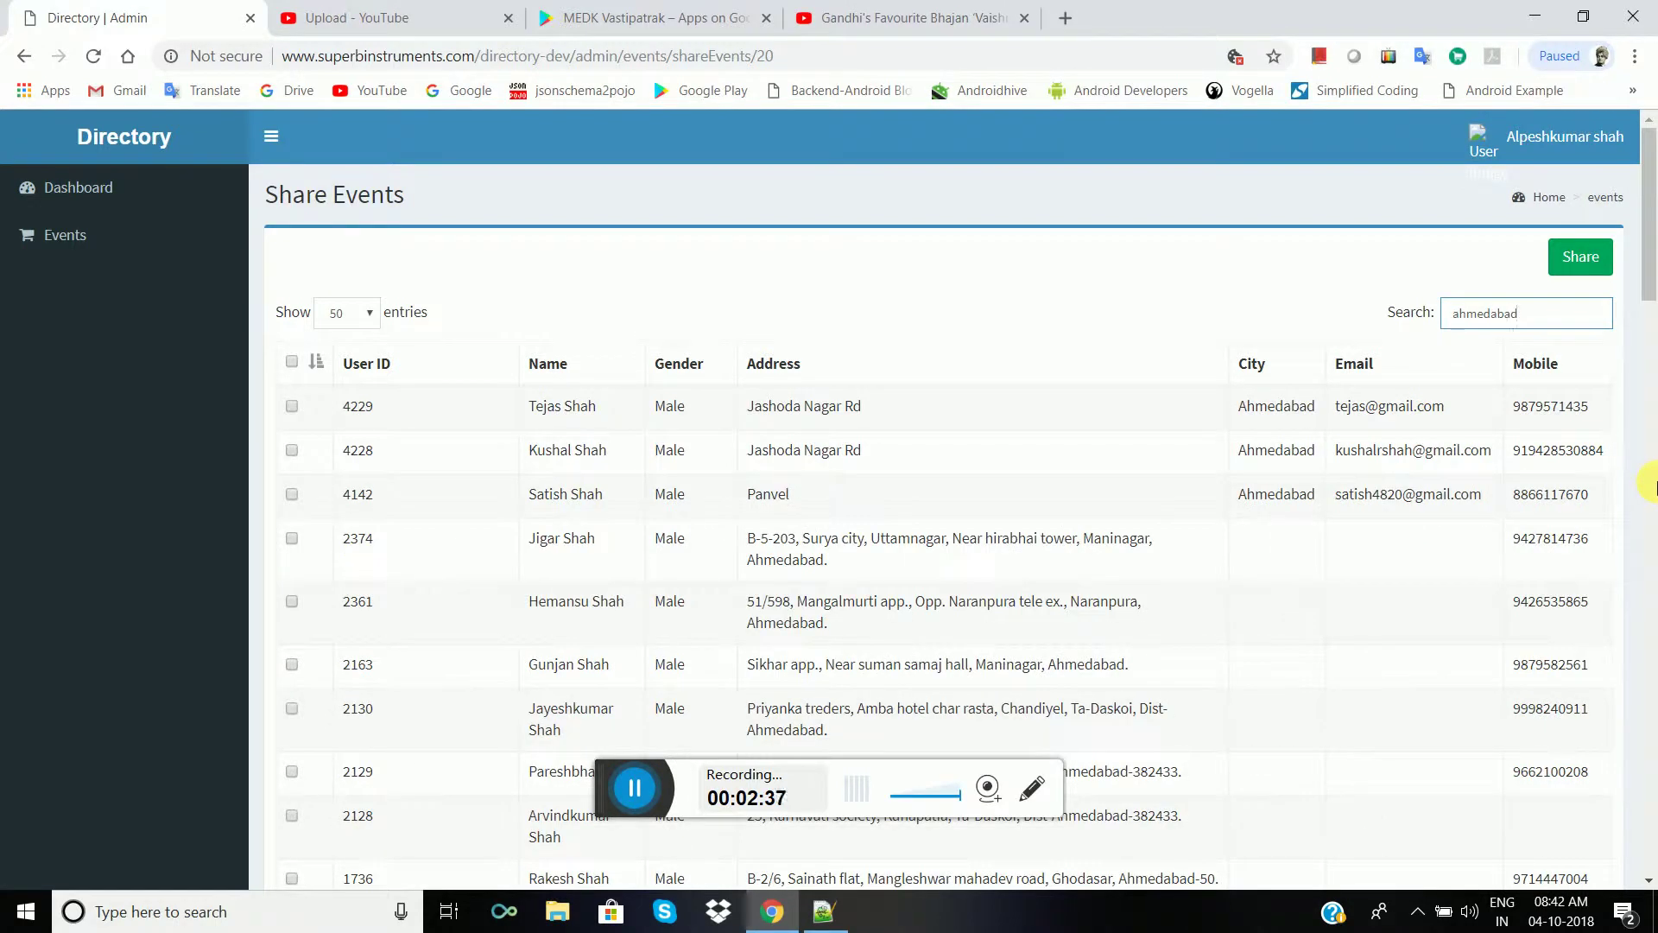
scroll(1521, 392, down, 20)
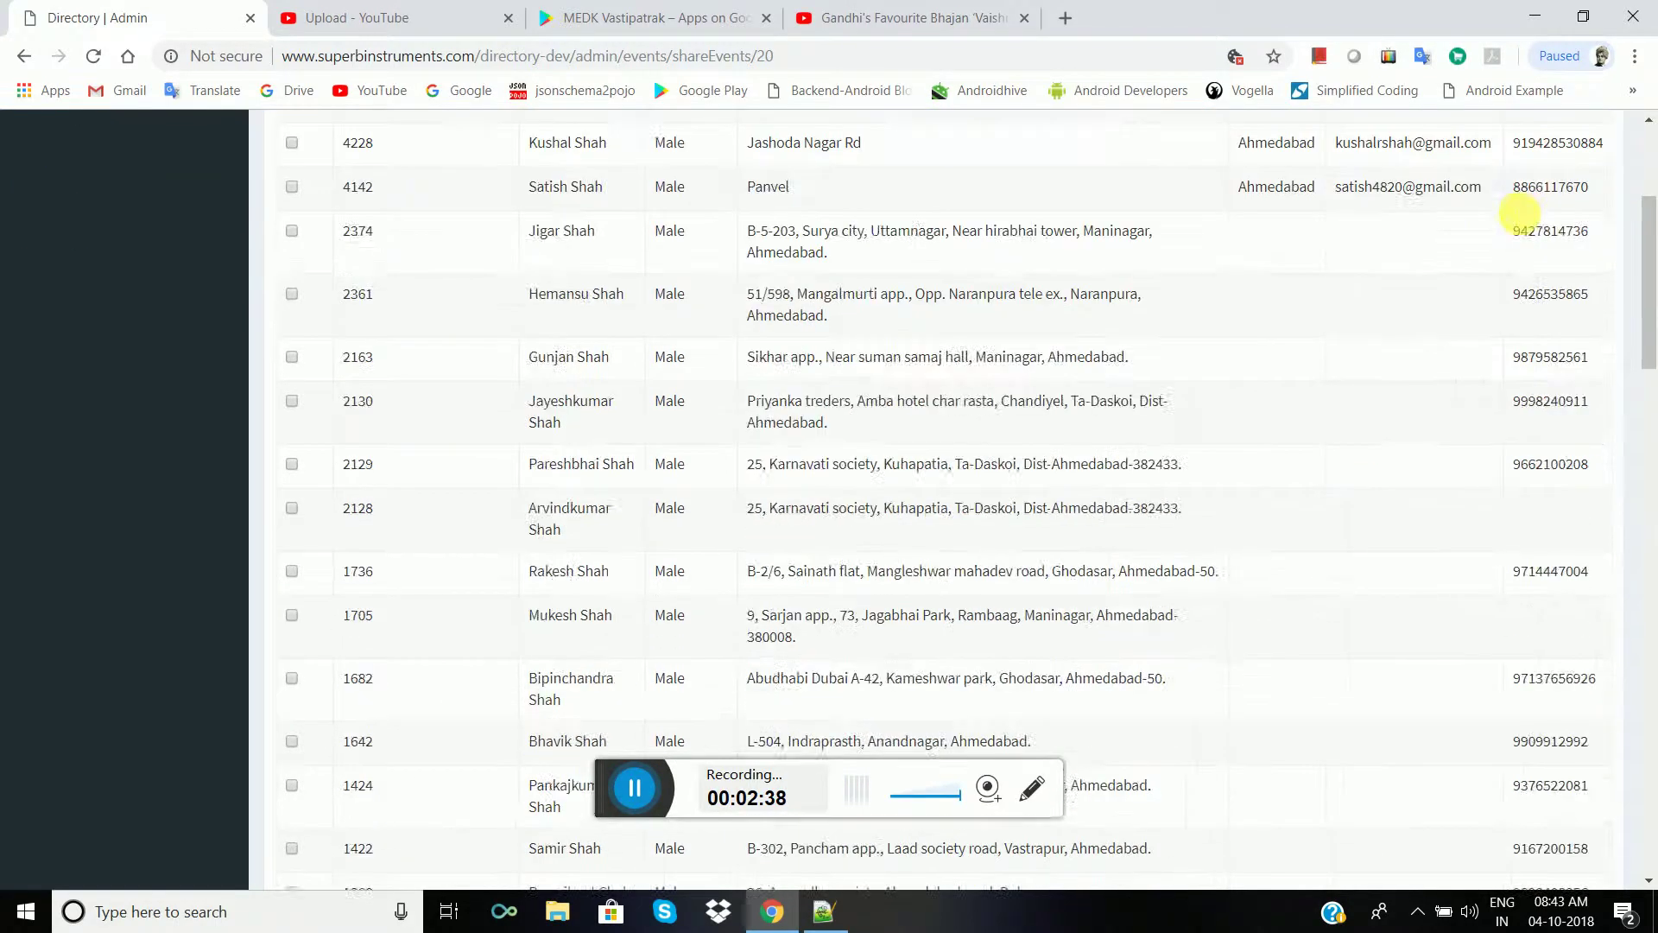
scroll(1468, 288, down, 9)
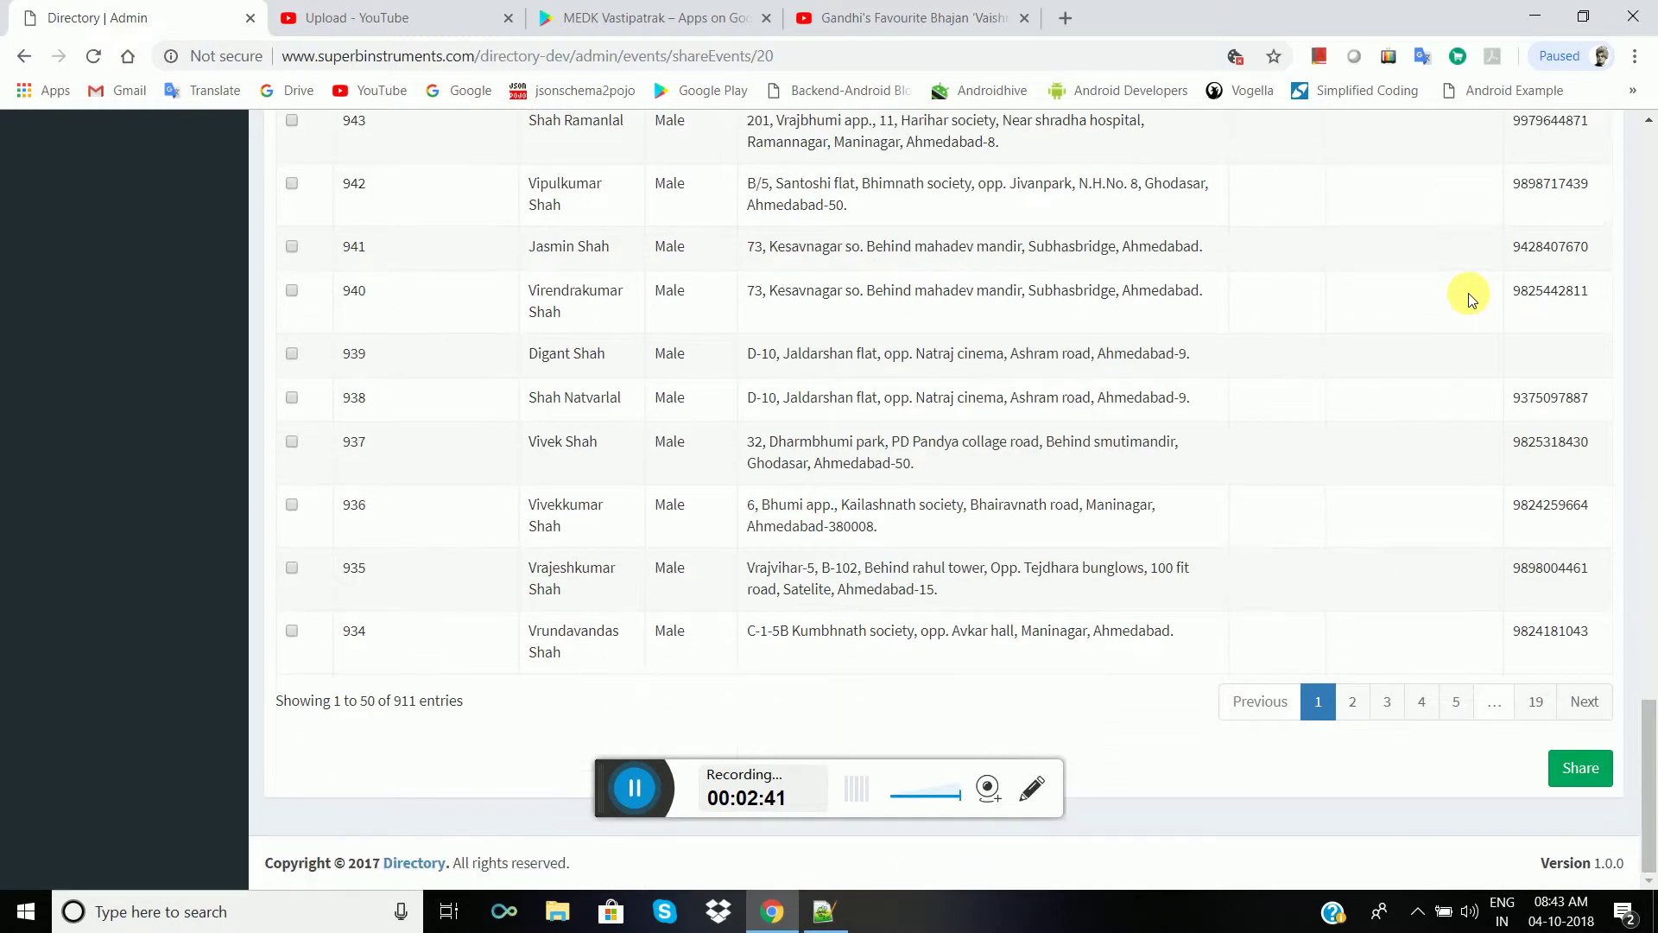
scroll(1245, 221, up, 9)
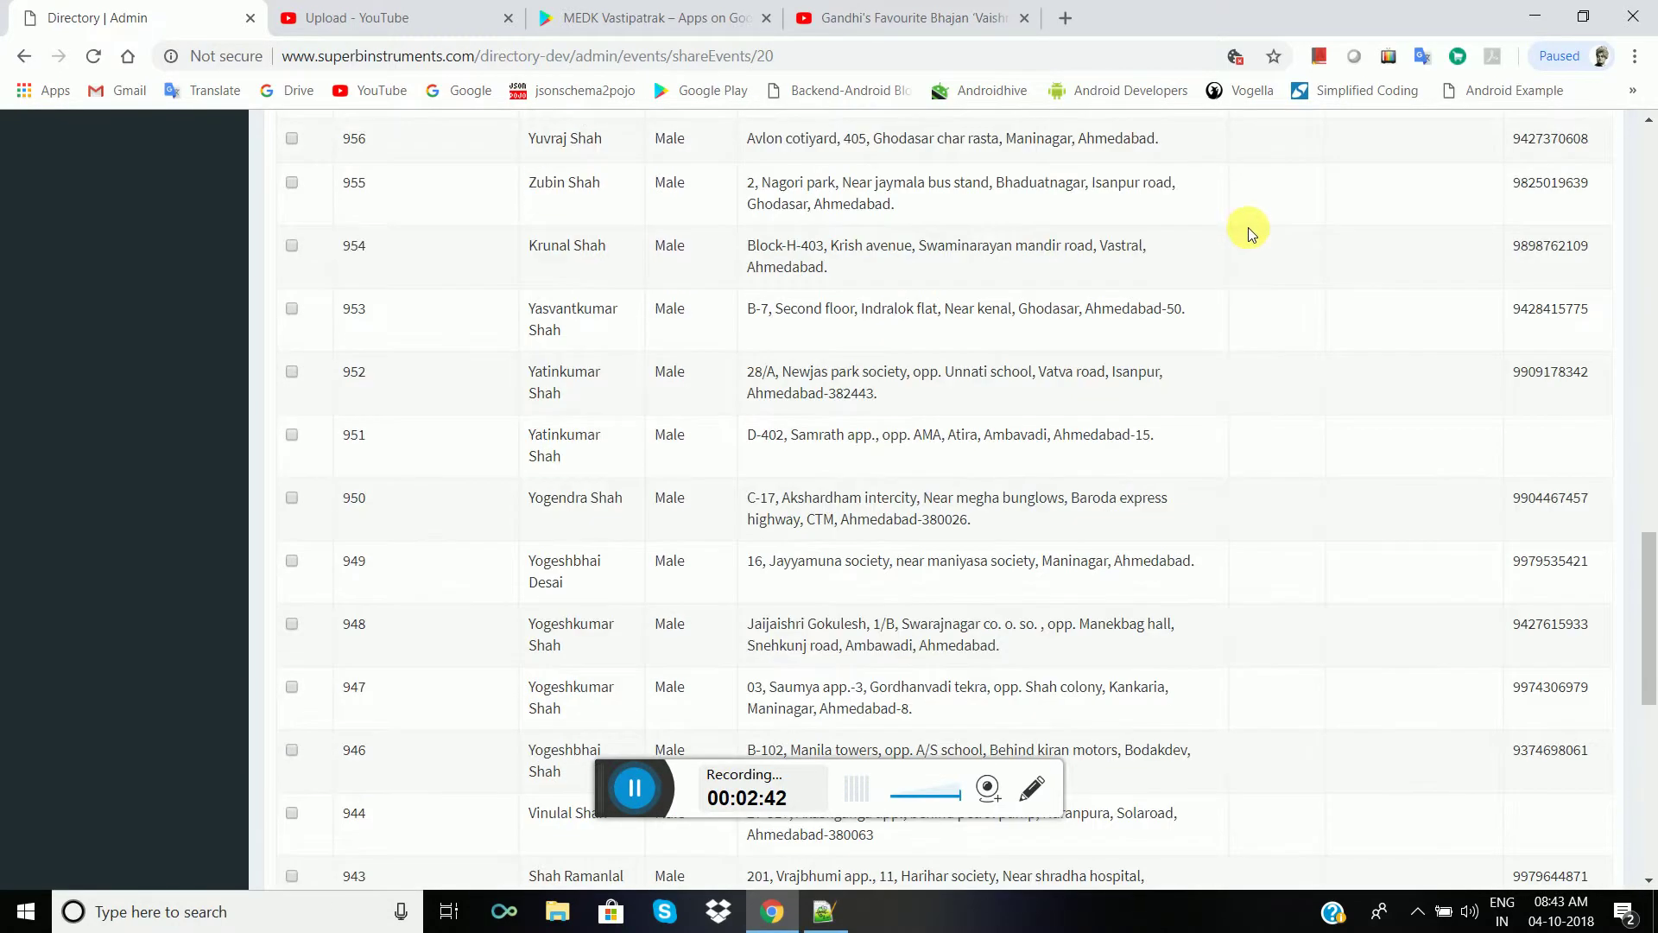
scroll(1248, 227, down, 9)
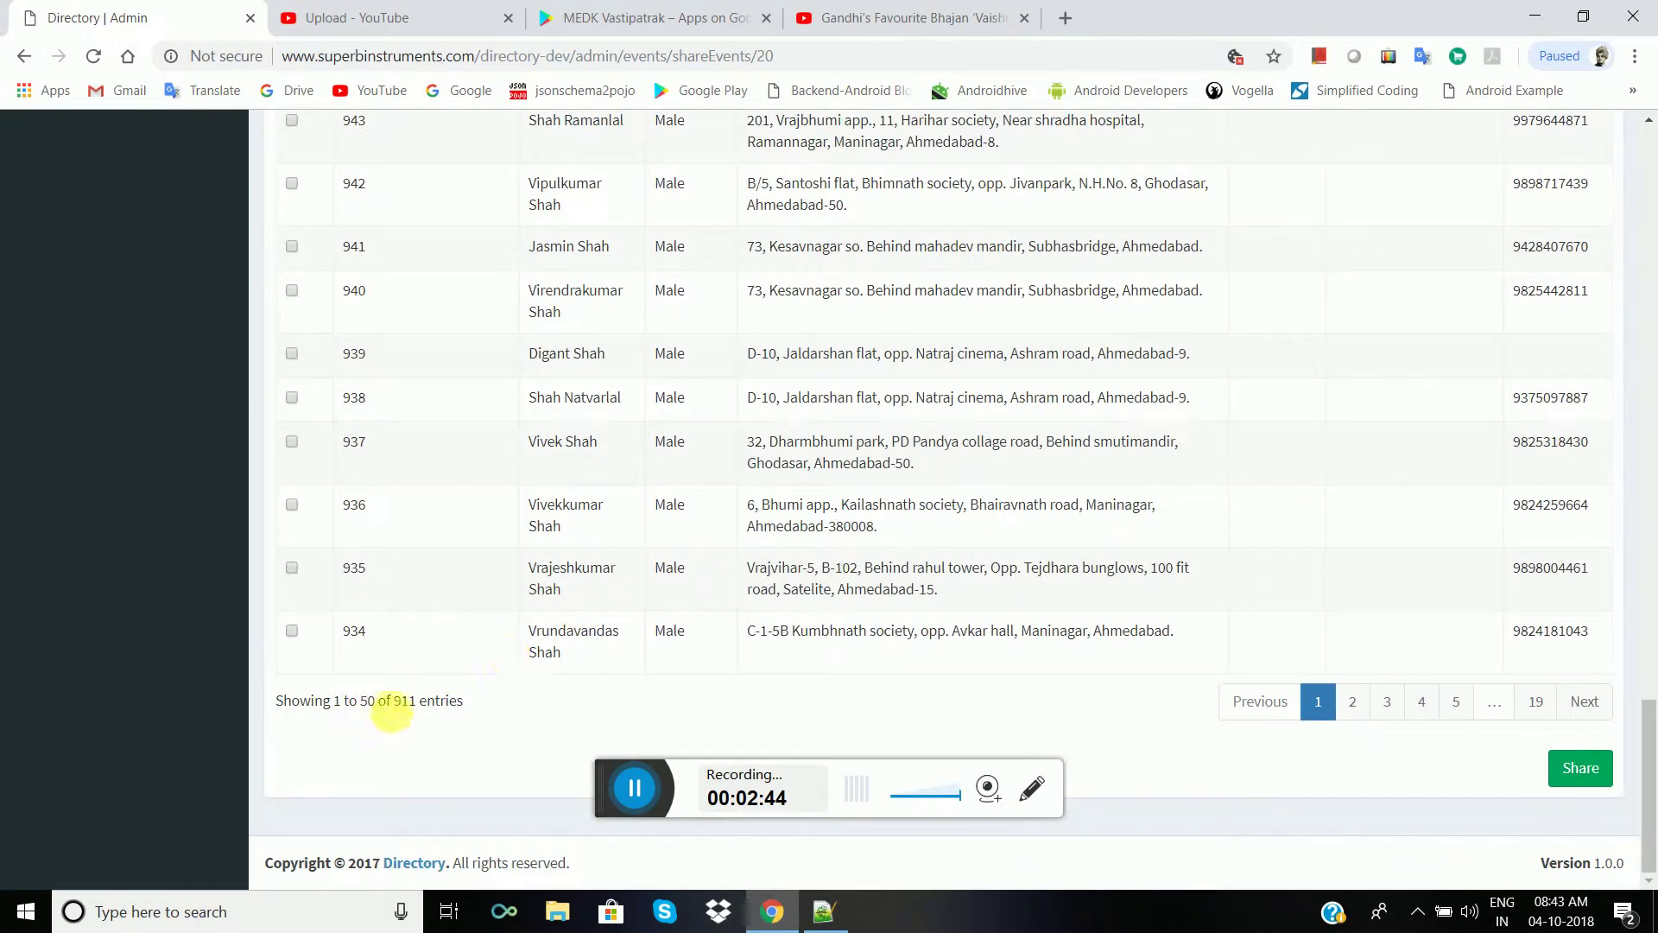
scroll(1288, 525, up, 12)
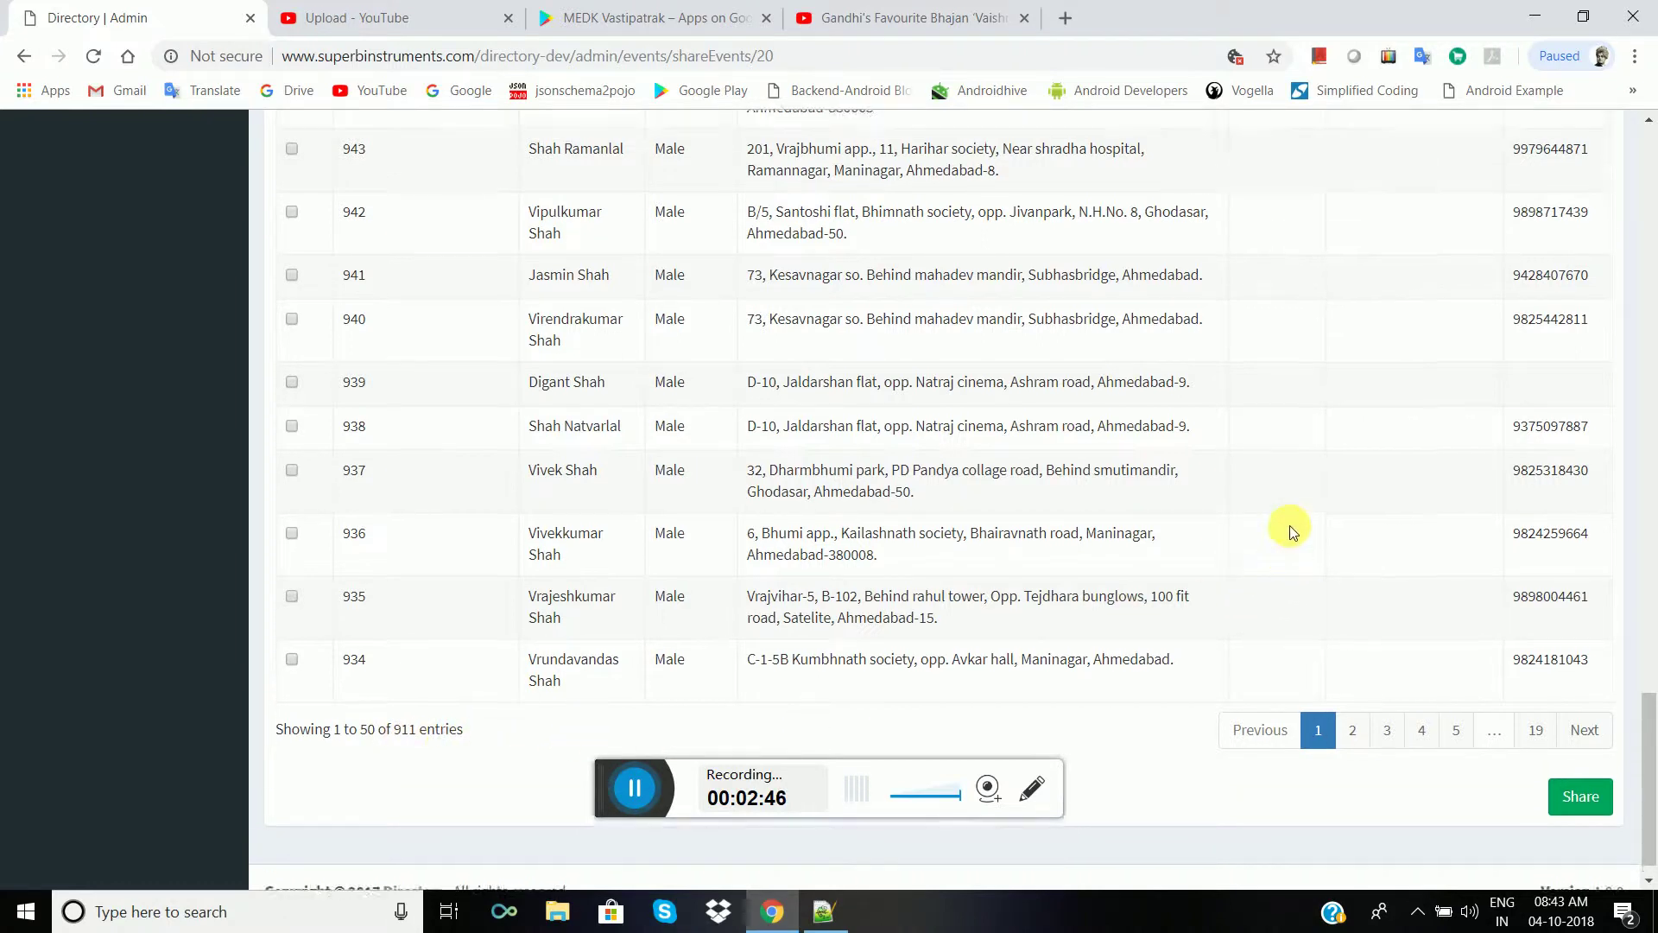
scroll(1280, 521, up, 15)
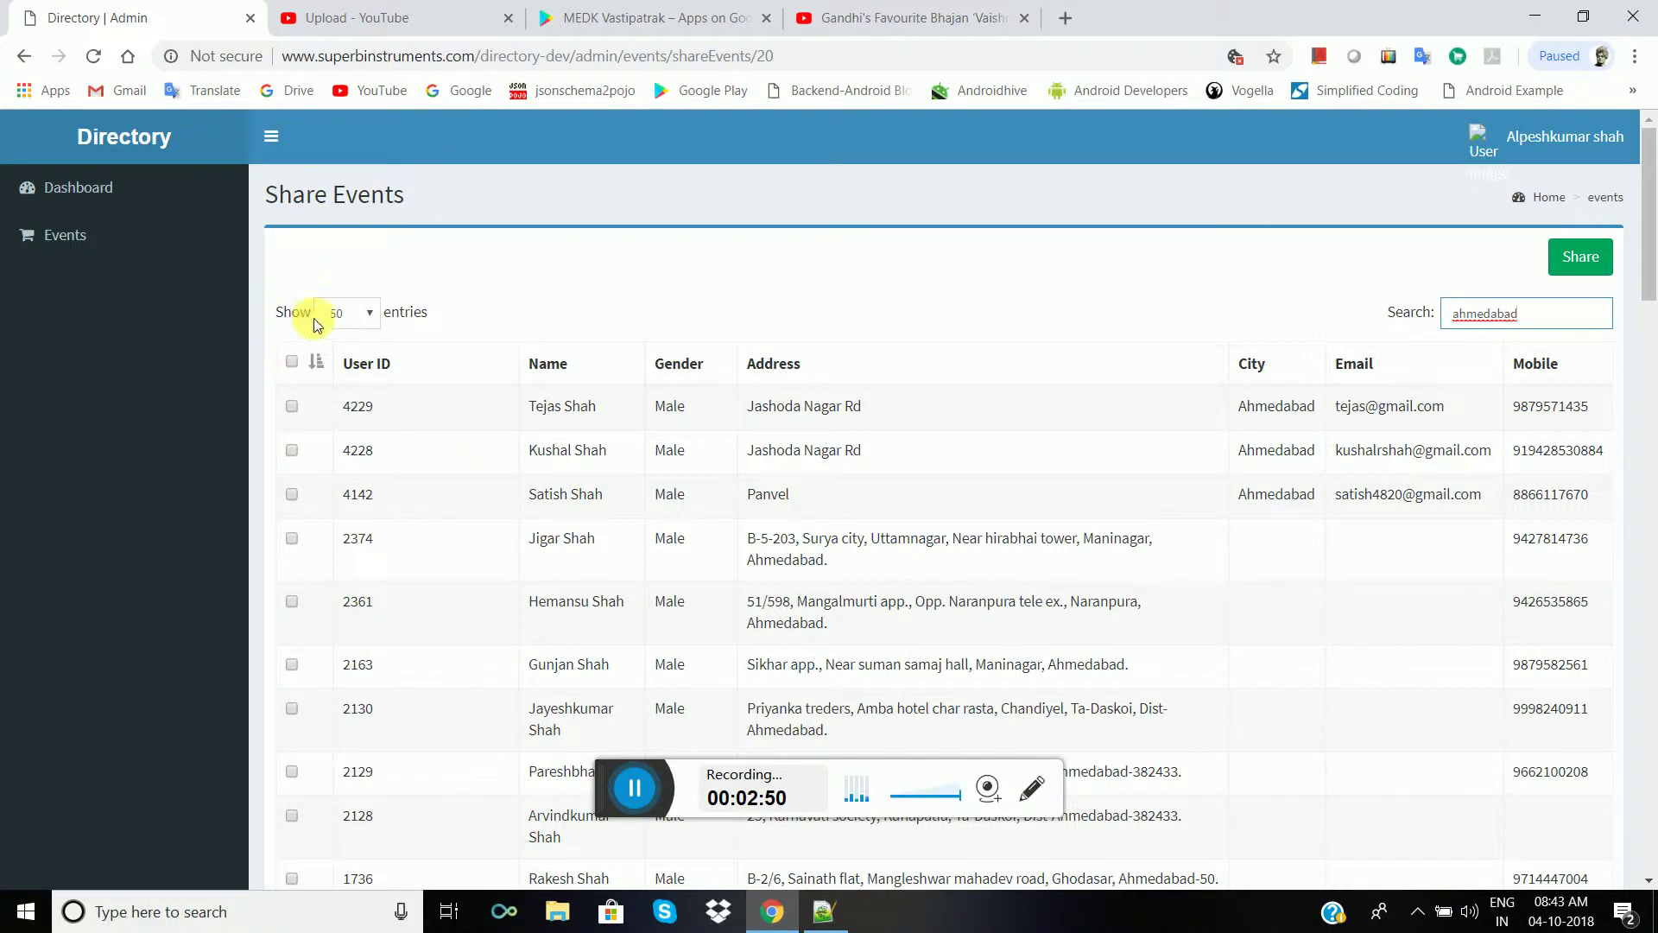
- Select all 50 listed Ahmedabad members and share event 20 with them
click(291, 361)
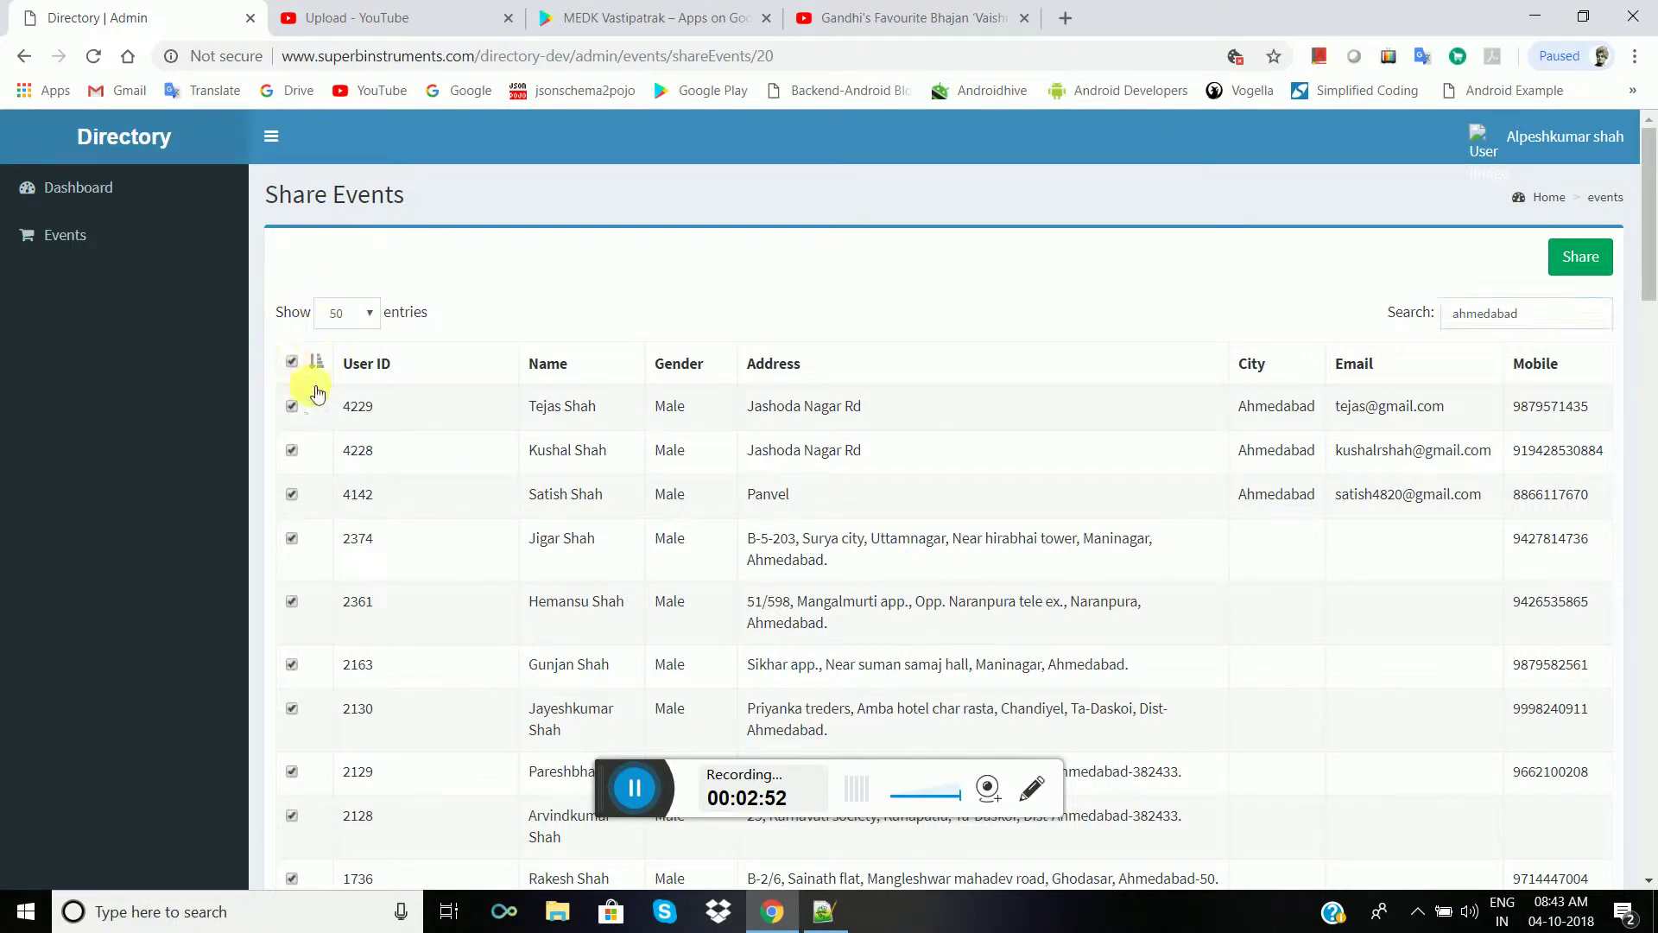
scroll(481, 489, down, 10)
scroll(480, 493, down, 15)
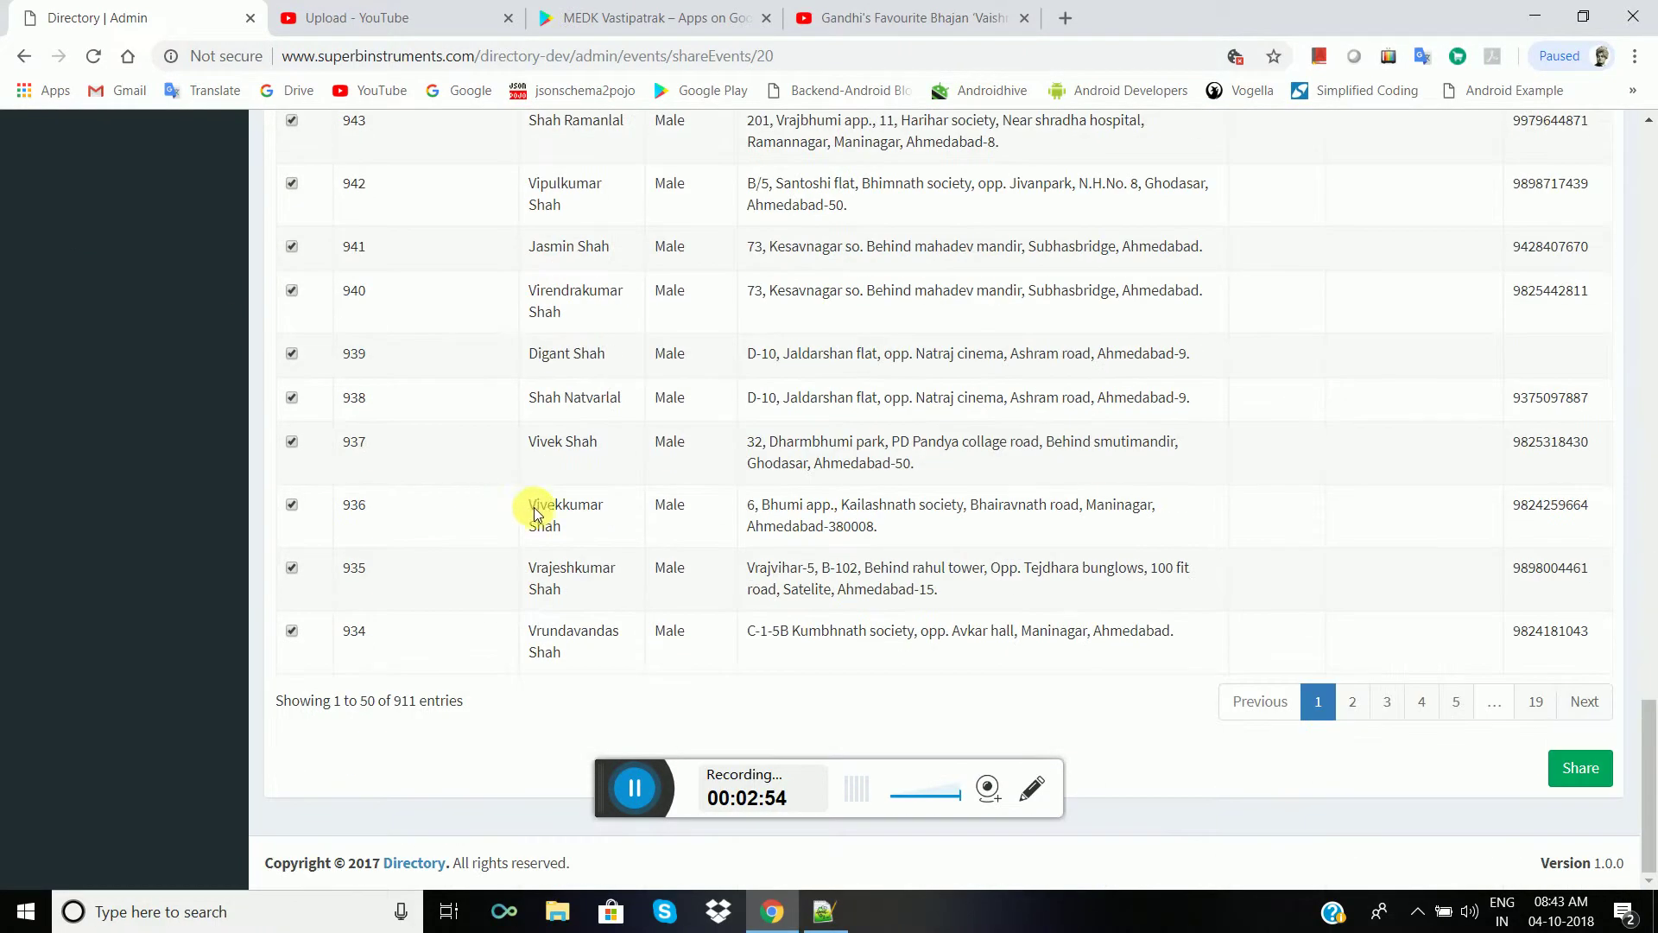
scroll(1351, 599, up, 20)
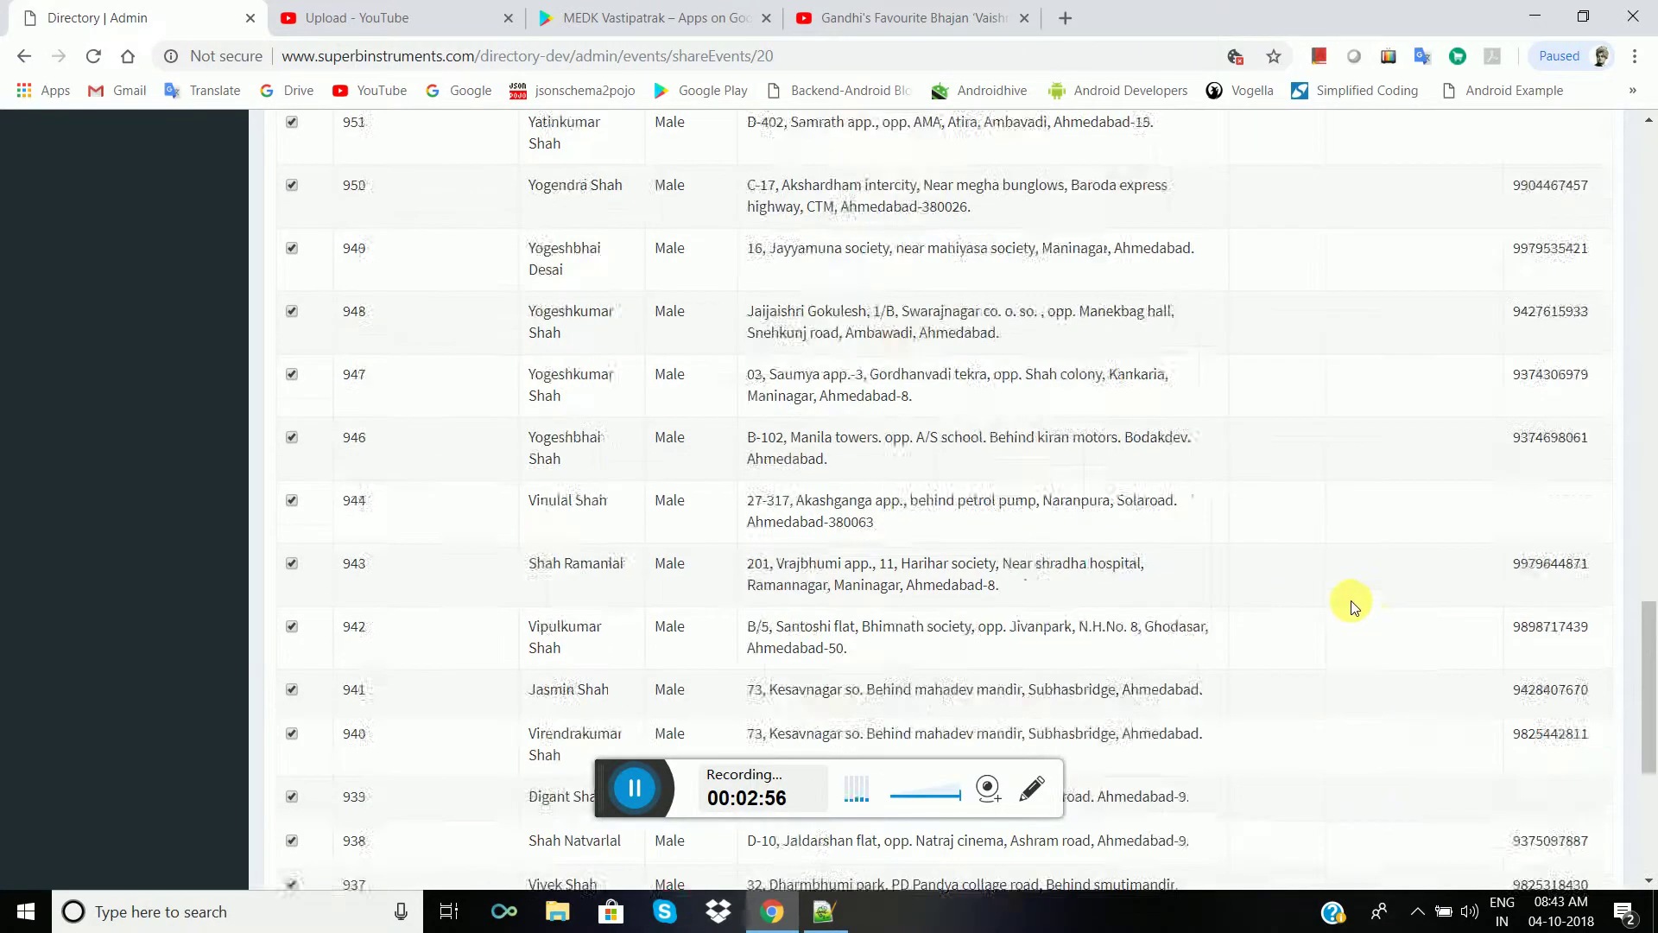
scroll(1313, 568, up, 6)
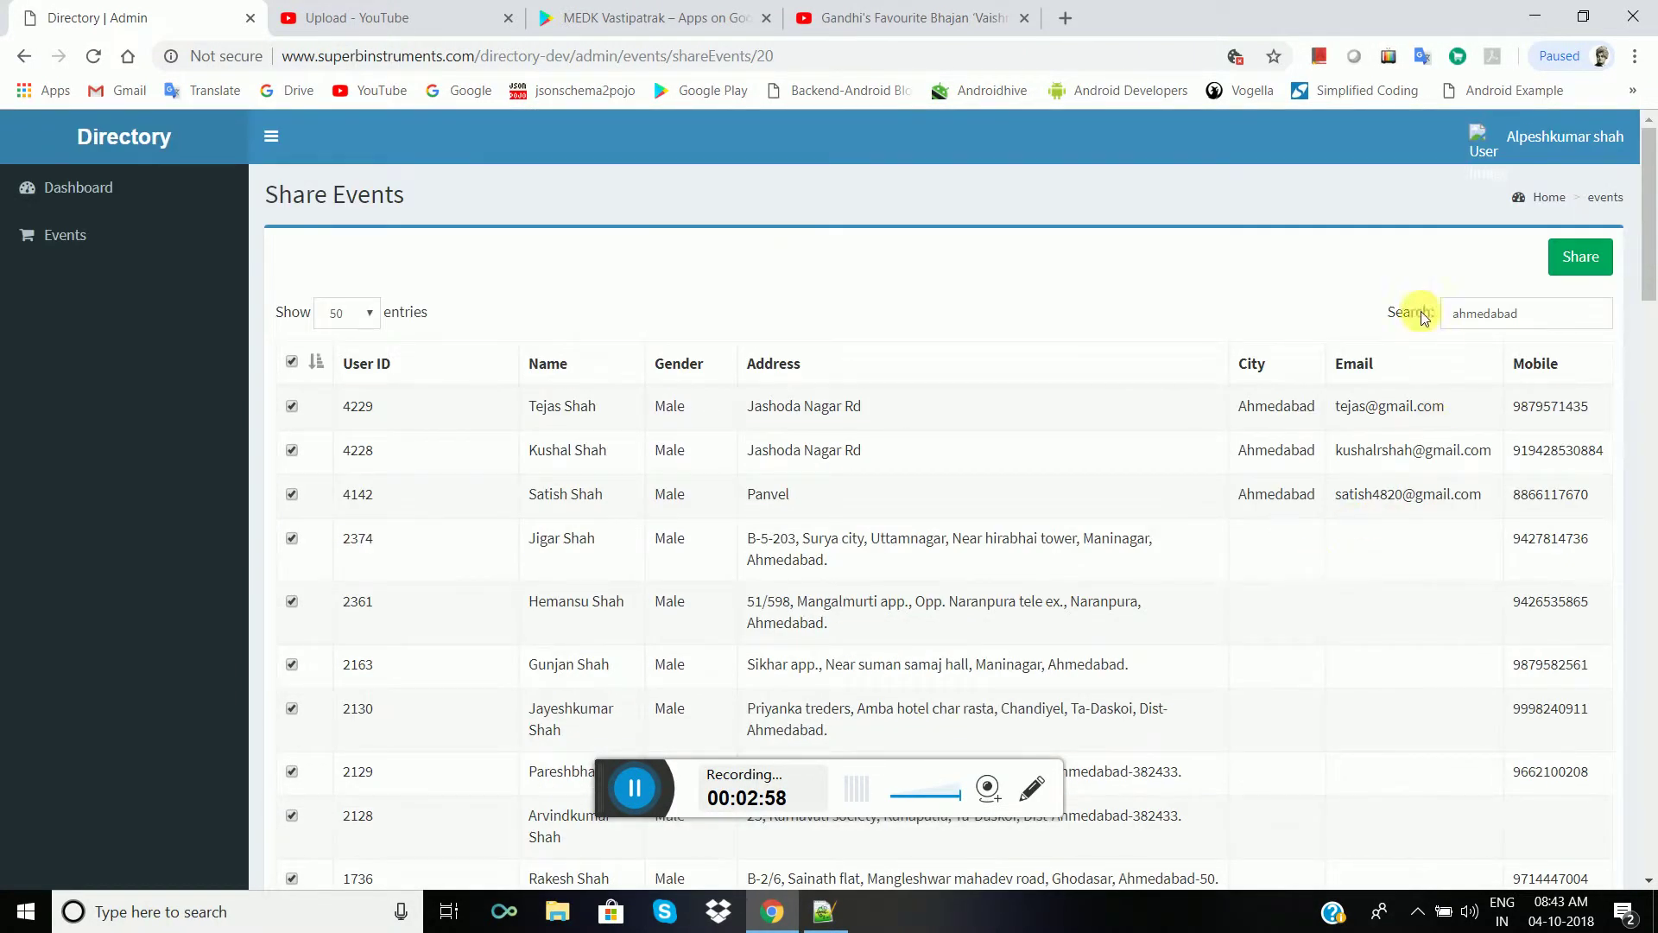
click(1581, 256)
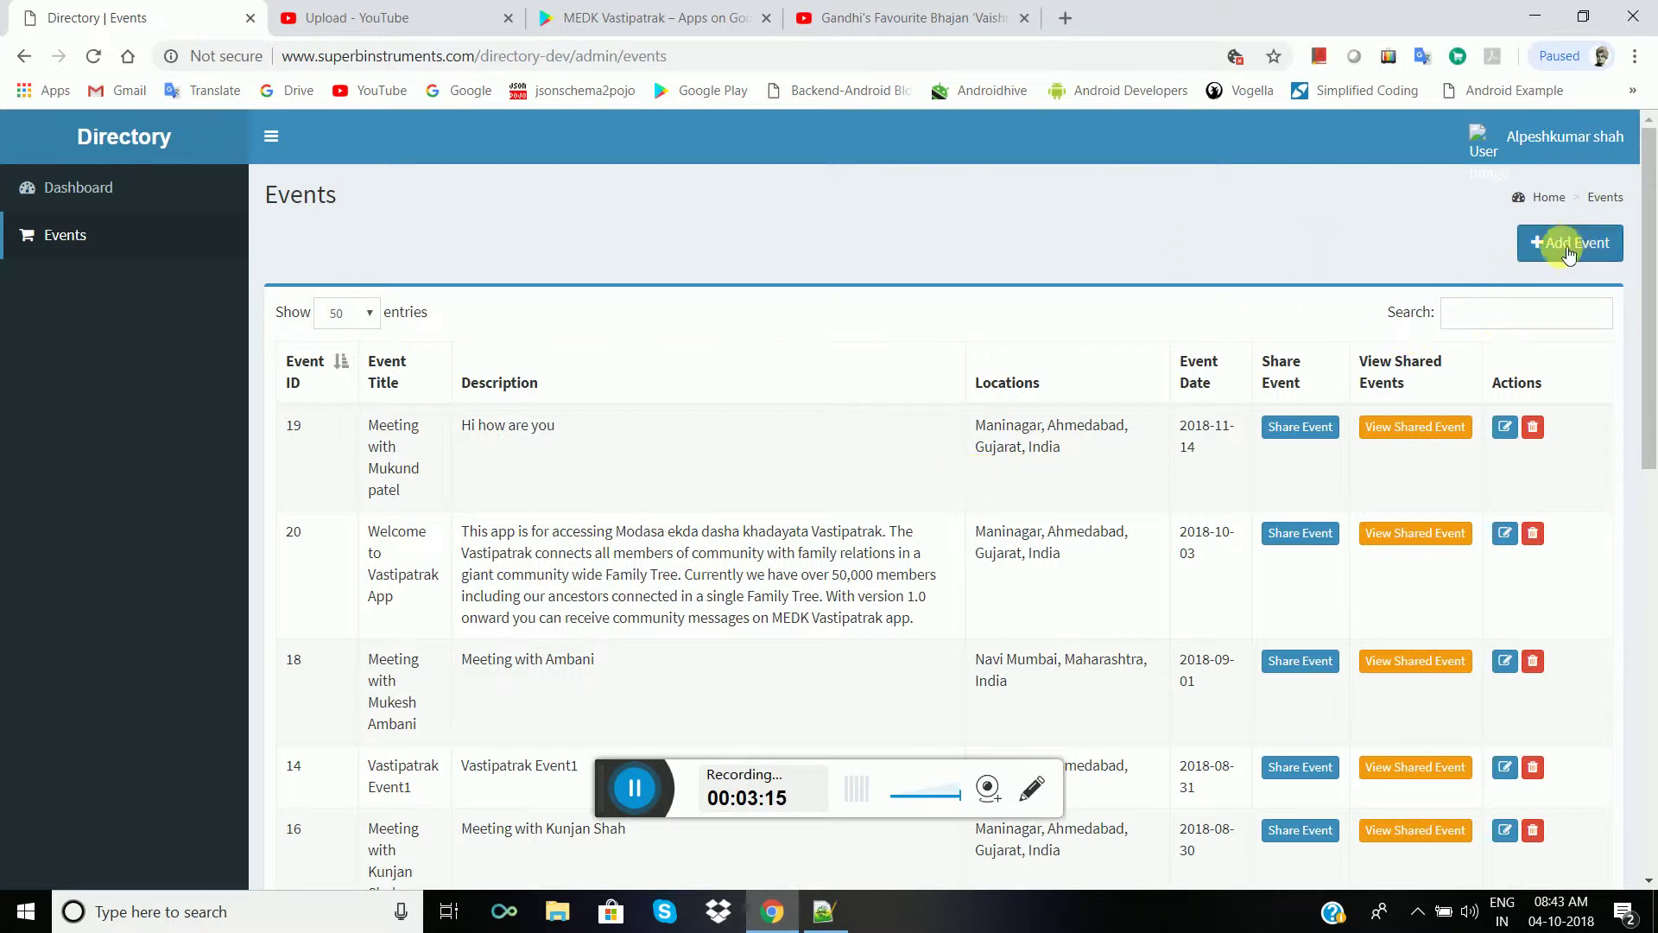
- Open event 20's Event Shared To list and scroll through its 50 recipients
click(635, 788)
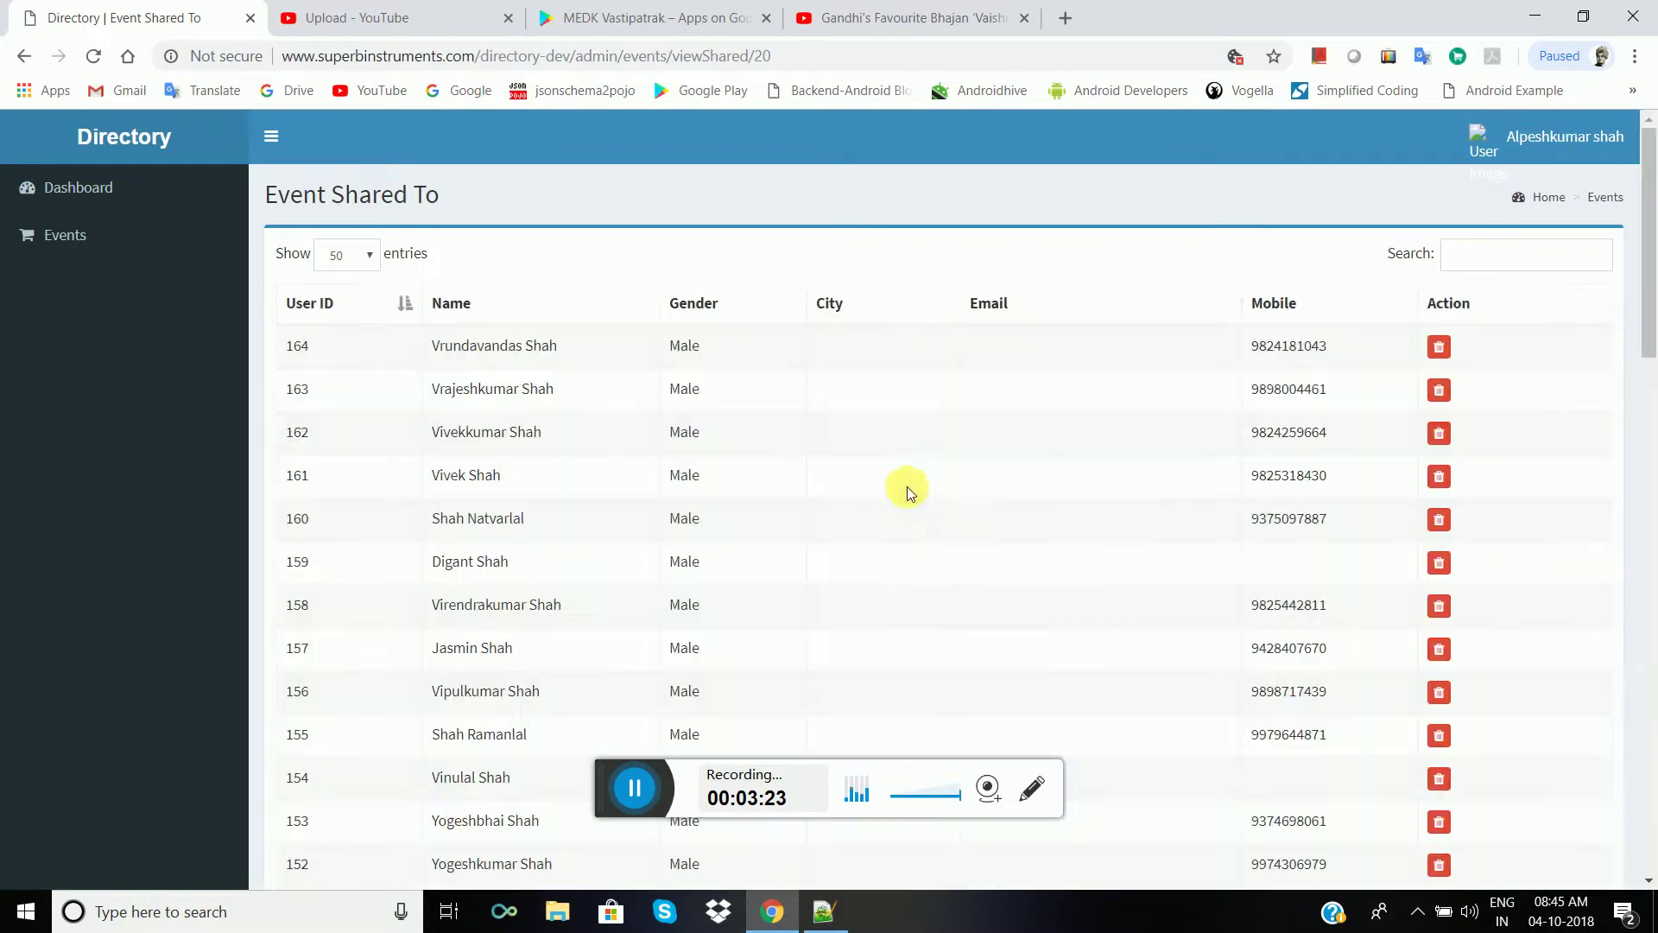
scroll(676, 477, down, 8)
scroll(680, 486, down, 12)
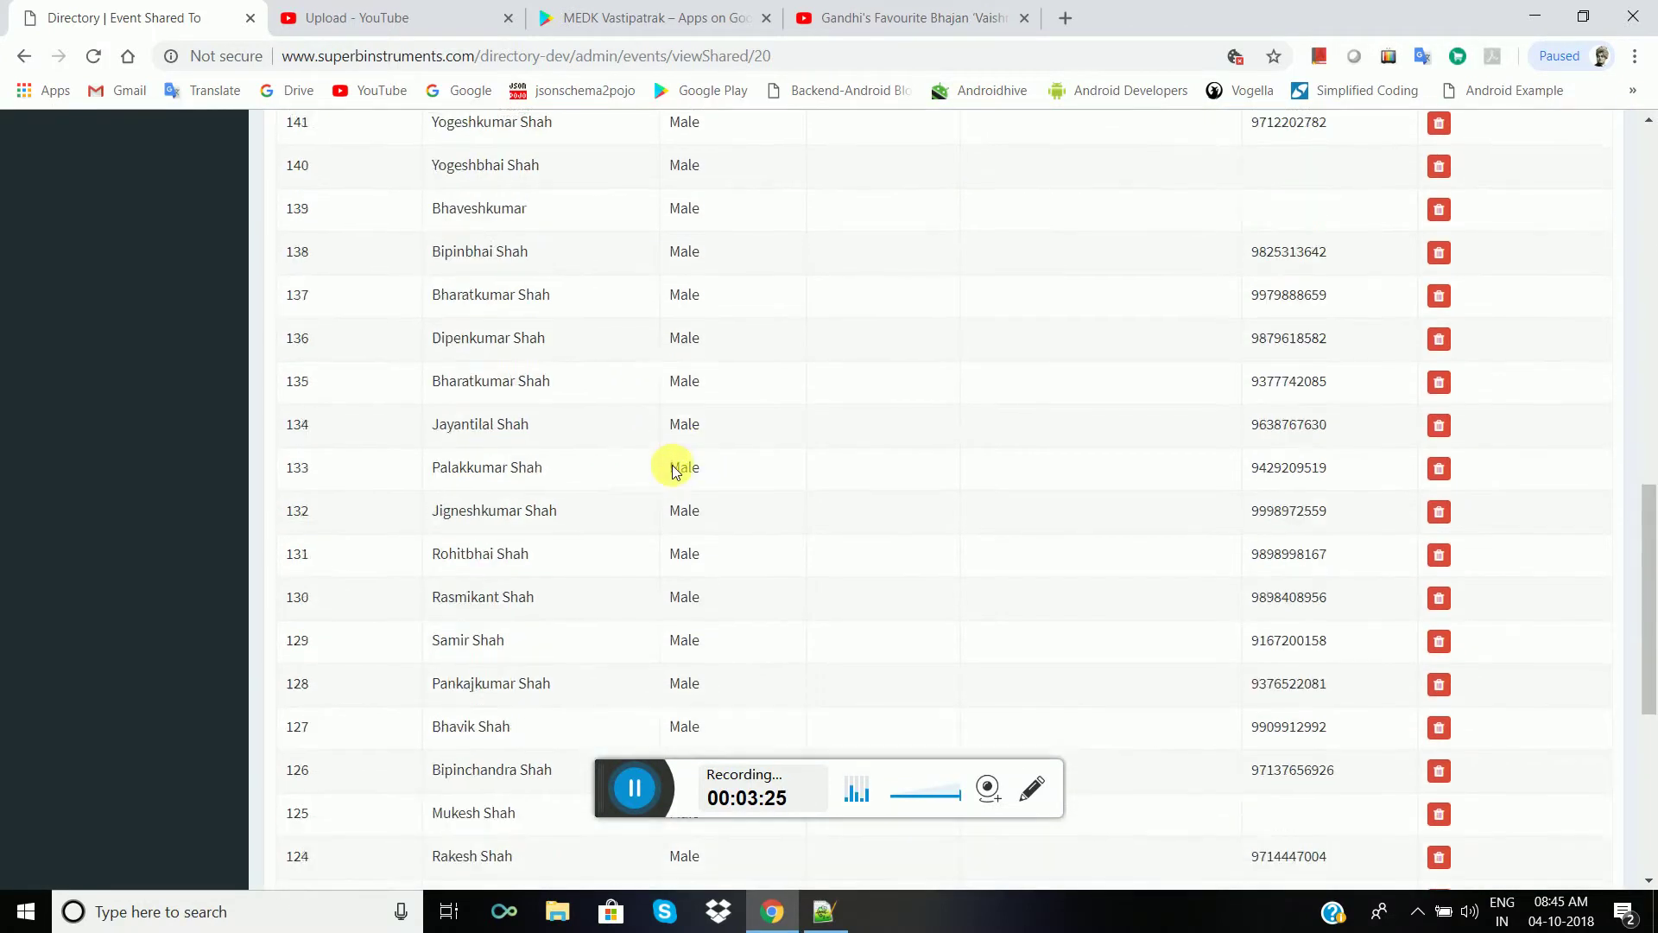
scroll(677, 475, up, 6)
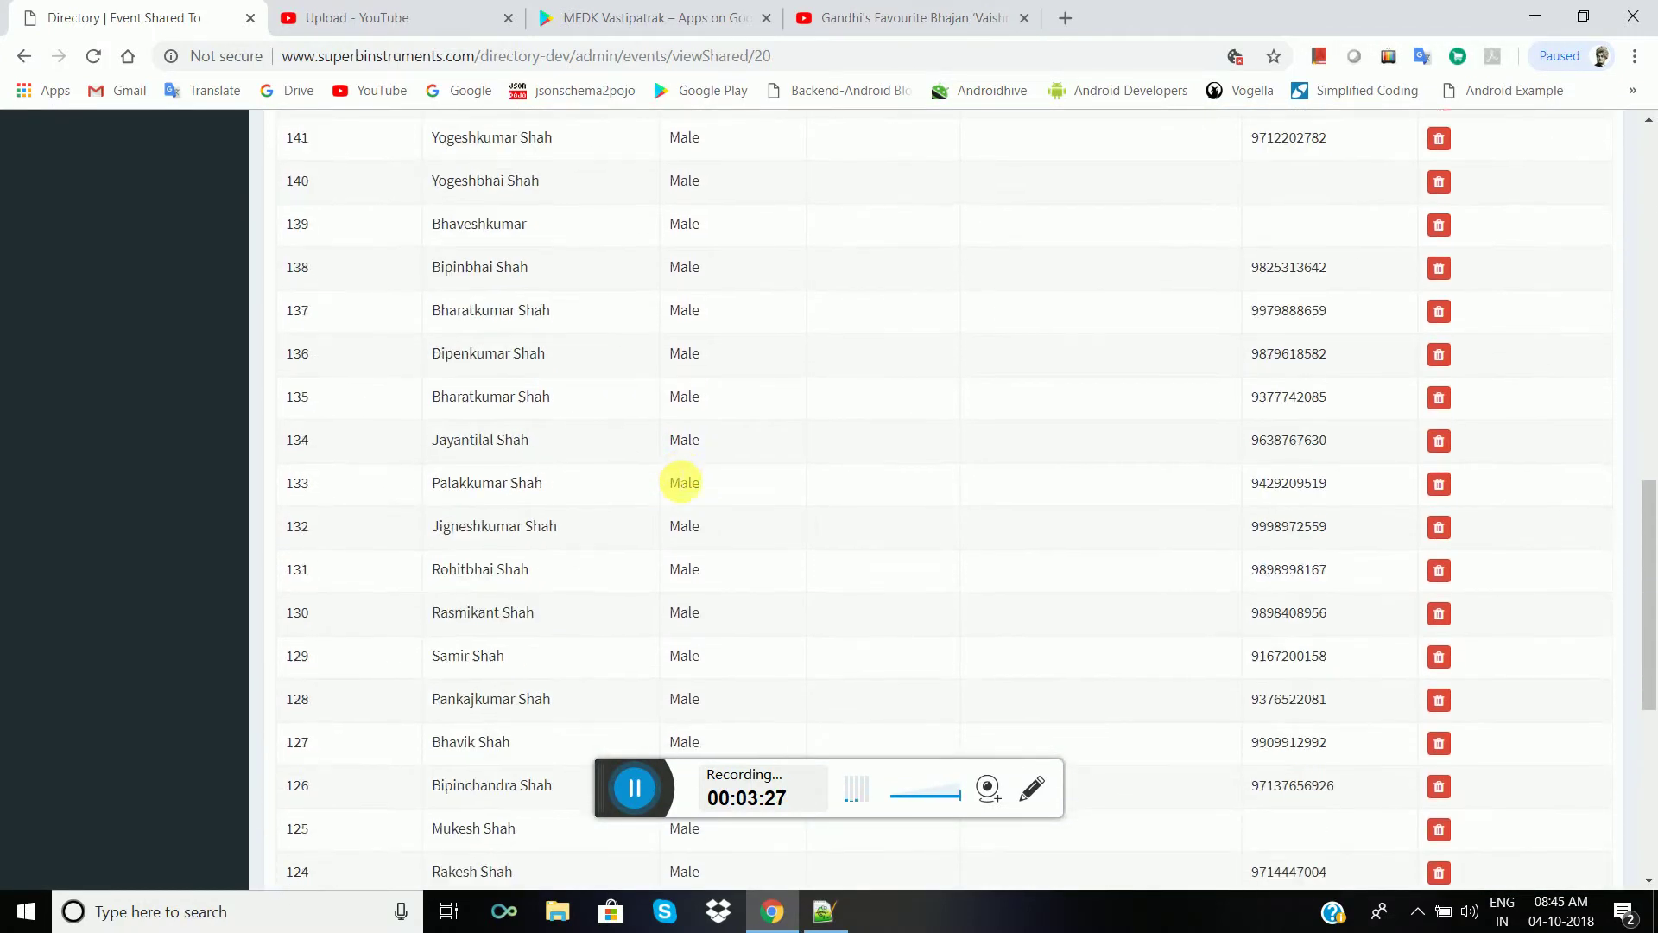
scroll(678, 479, down, 6)
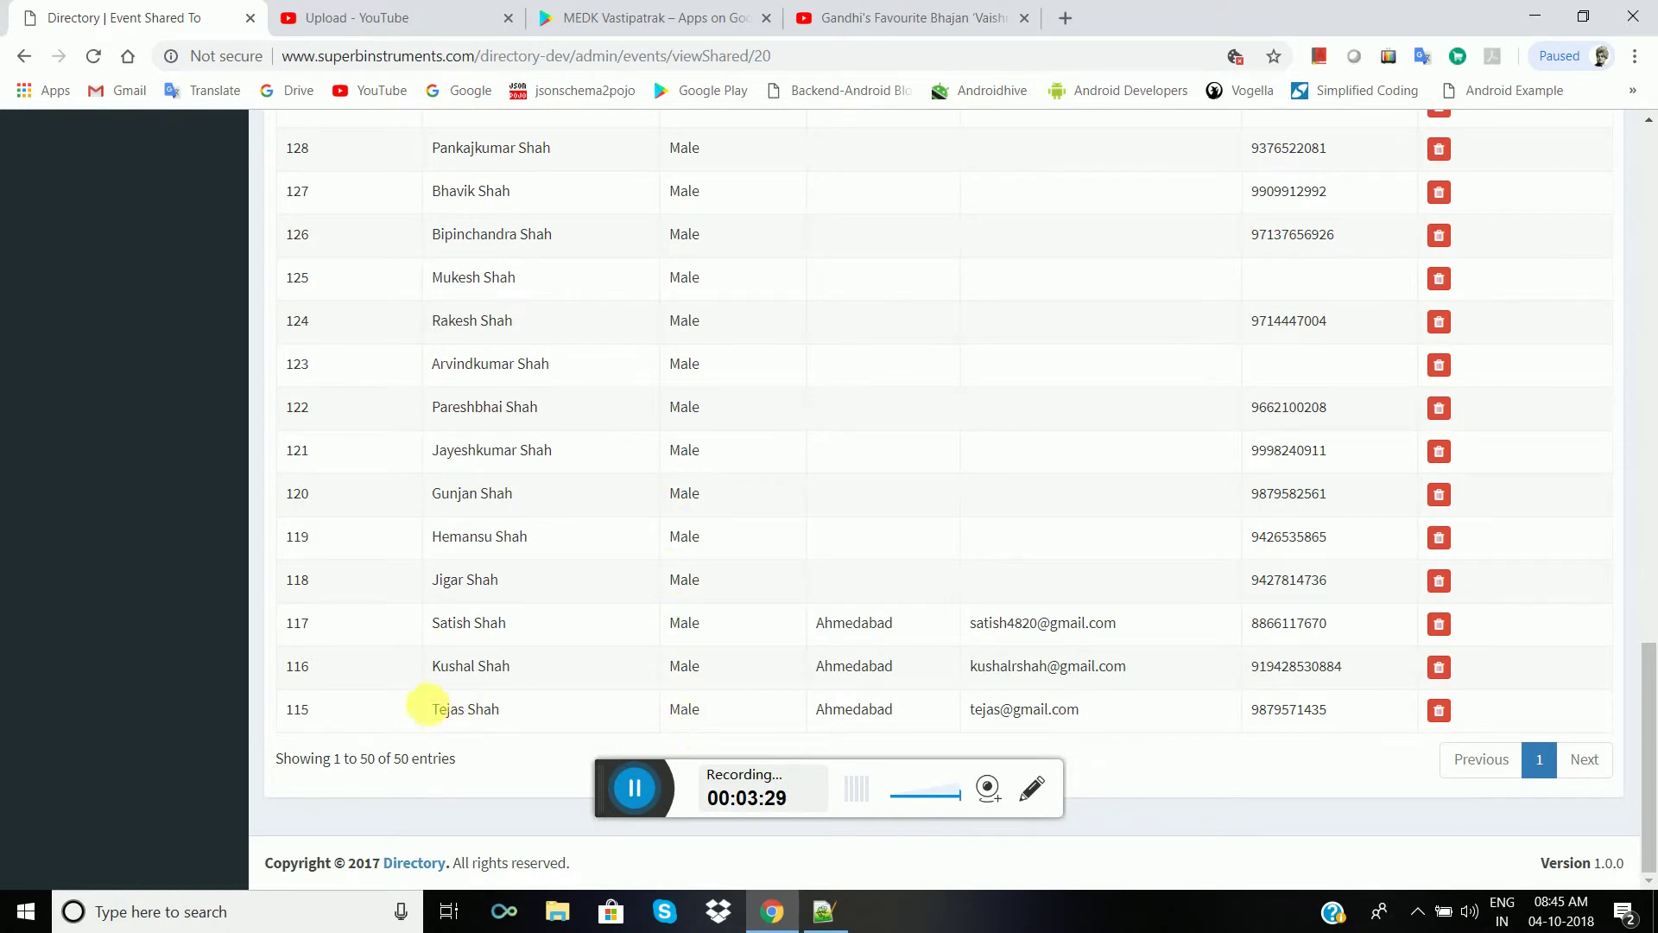
scroll(535, 596, up, 5)
scroll(537, 604, down, 5)
scroll(611, 573, up, 14)
- Share event 20 with one additional member found by searching their name
click(23, 56)
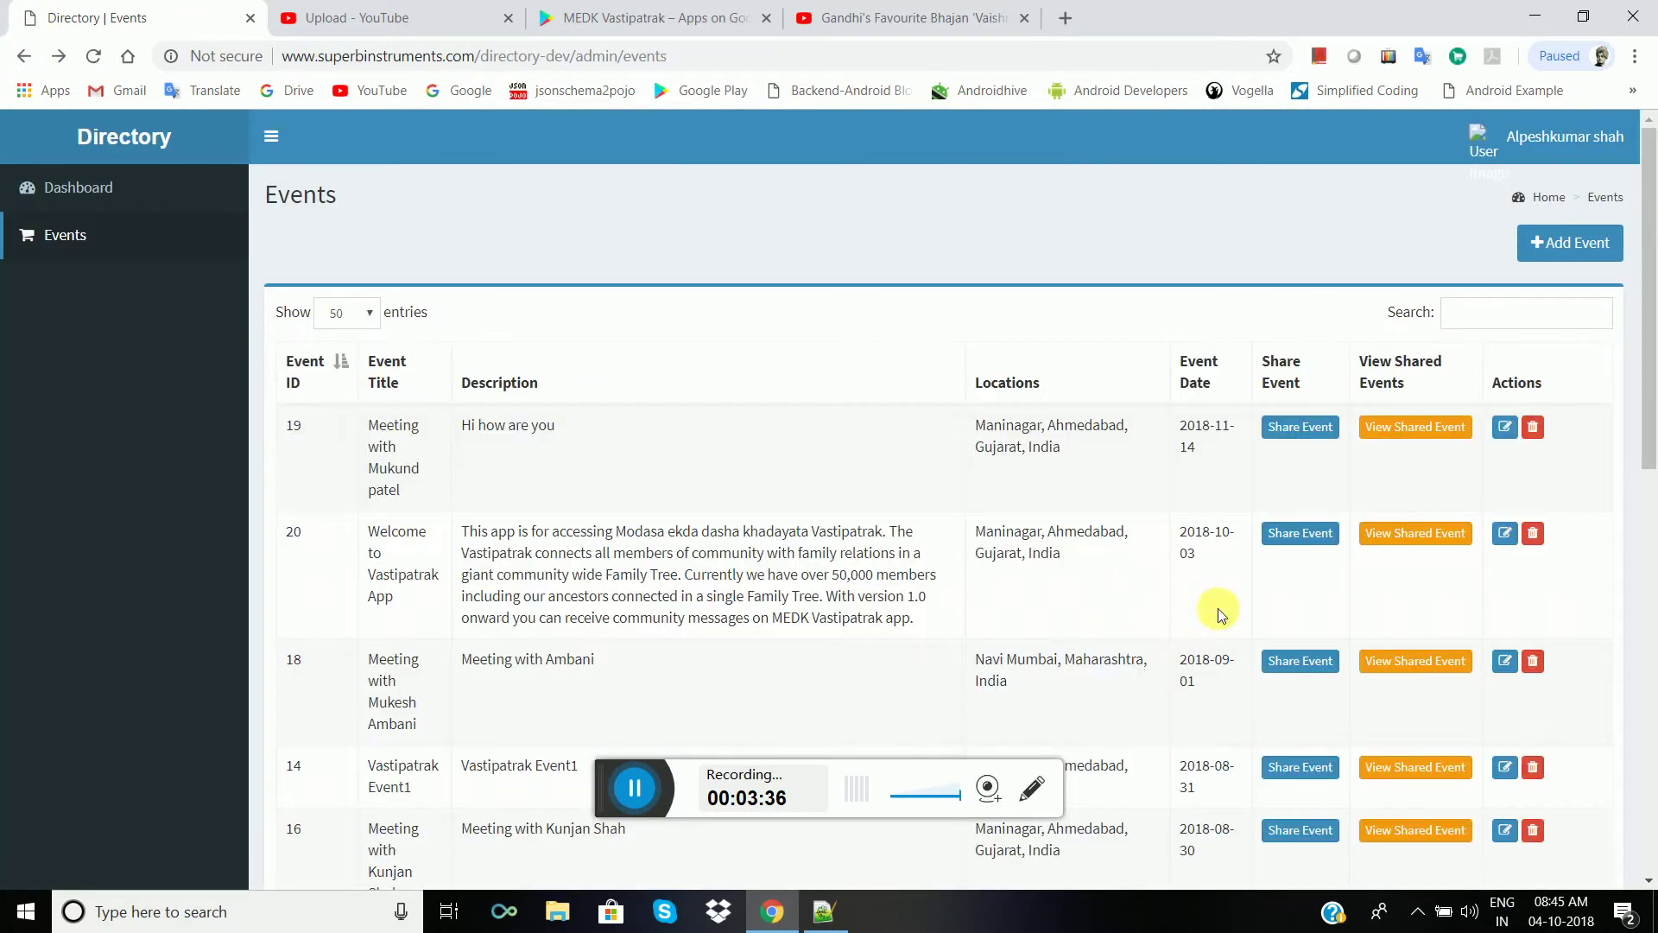
scroll(1214, 605, down, 1)
click(1280, 429)
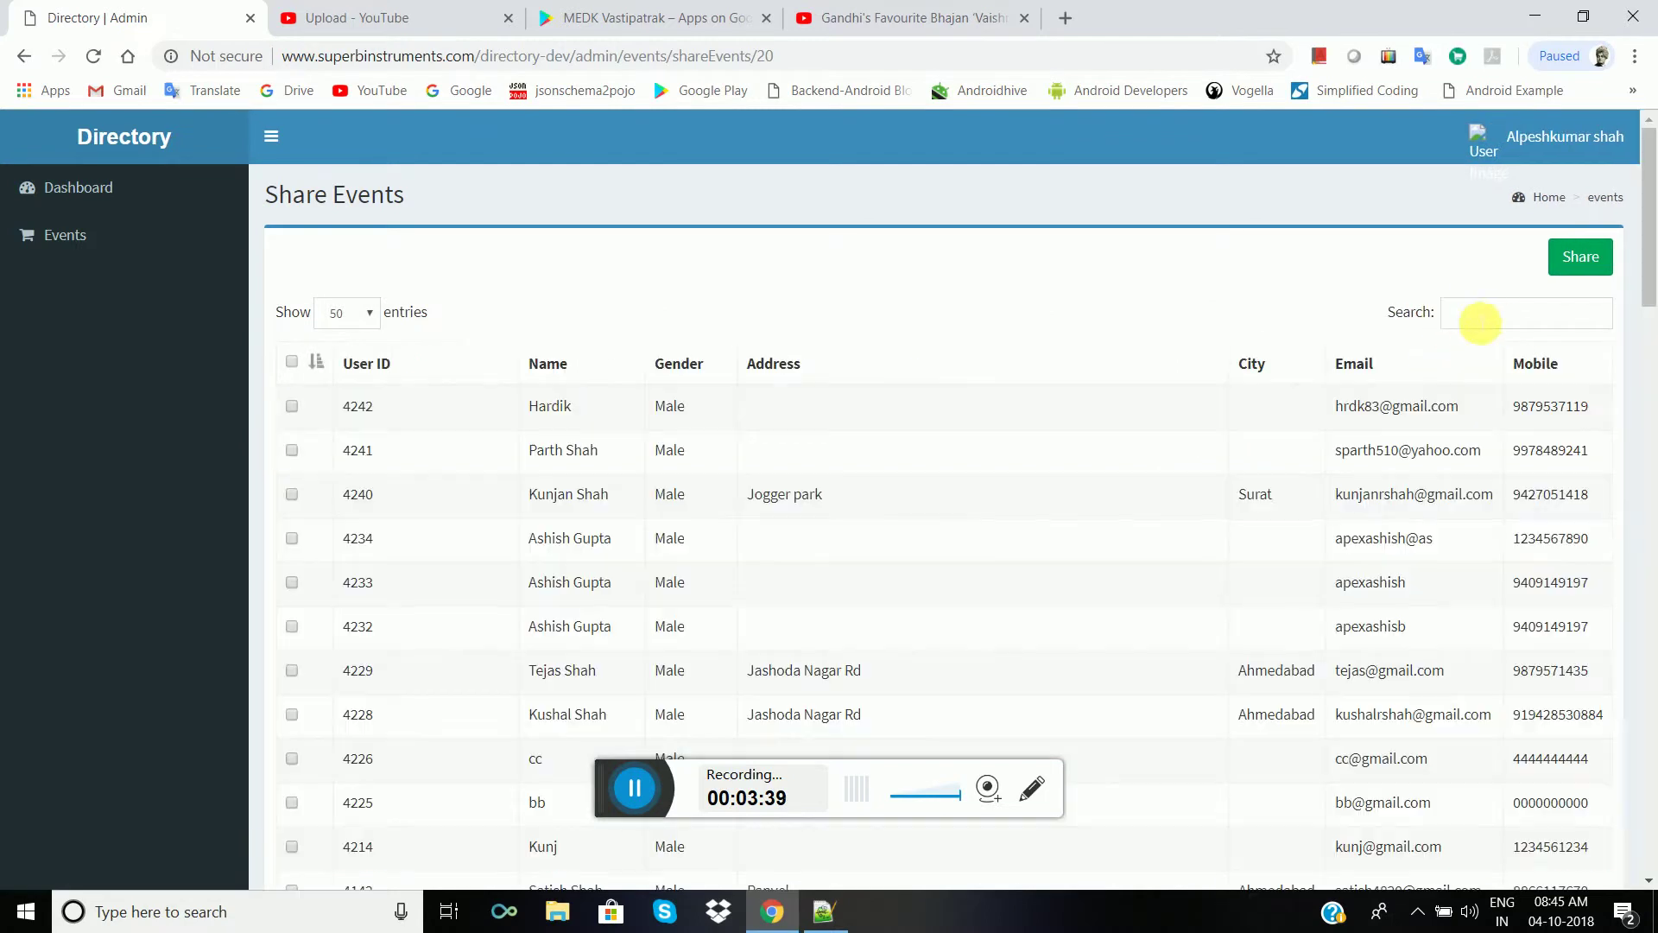
click(1474, 311)
text(ku)
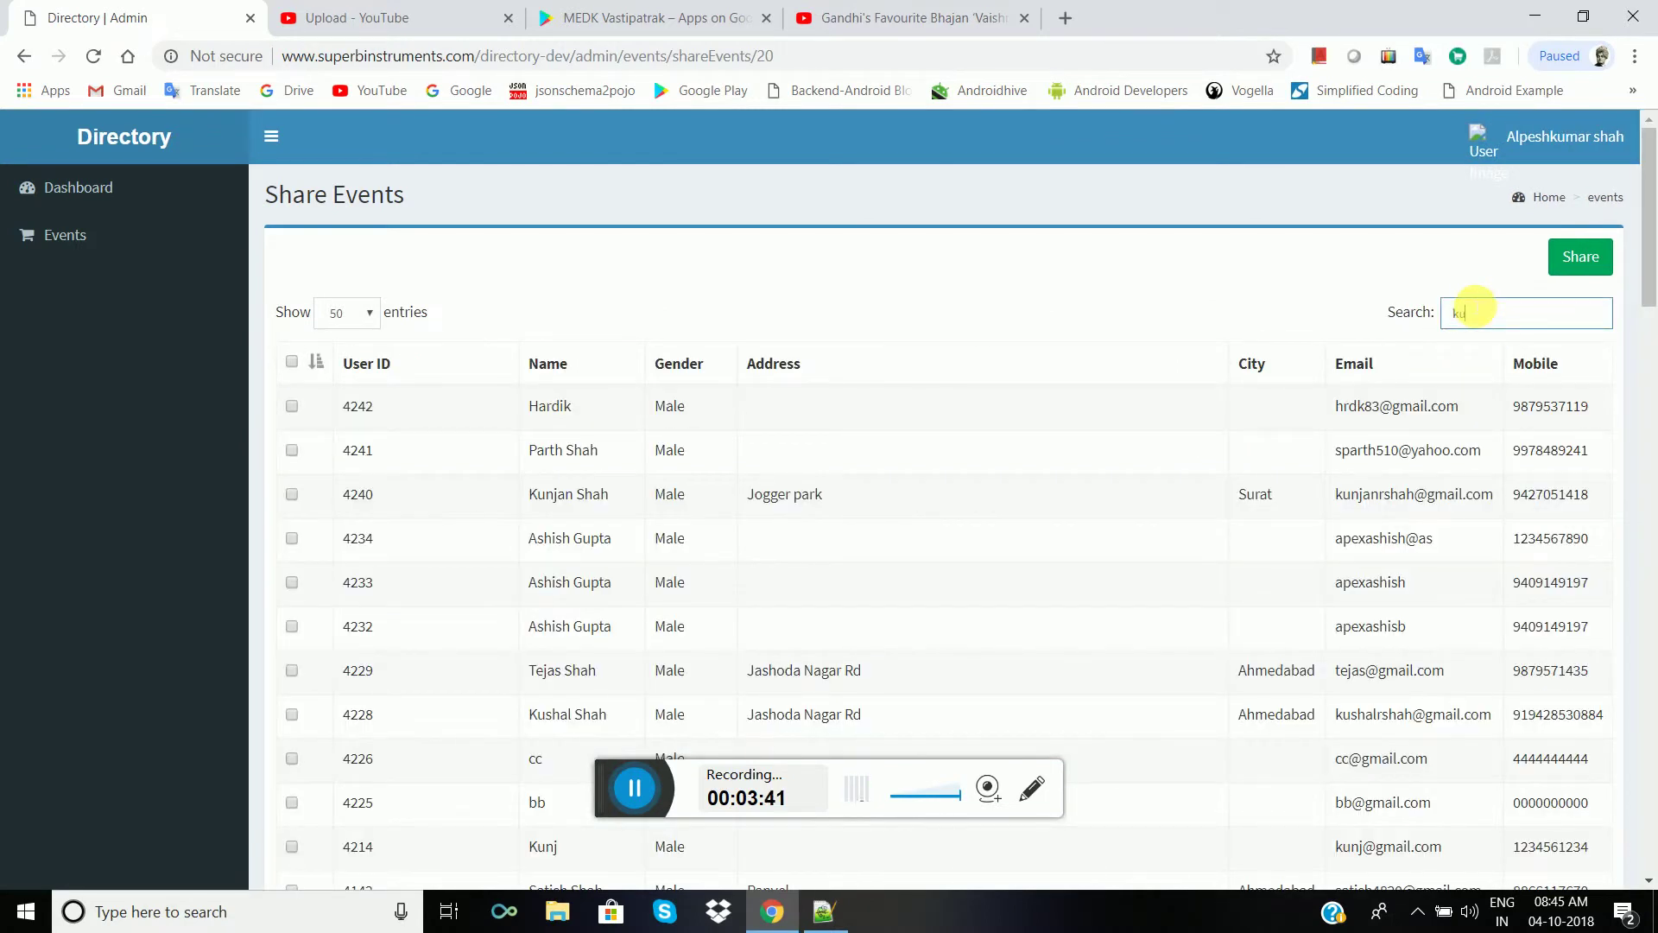
text(njan)
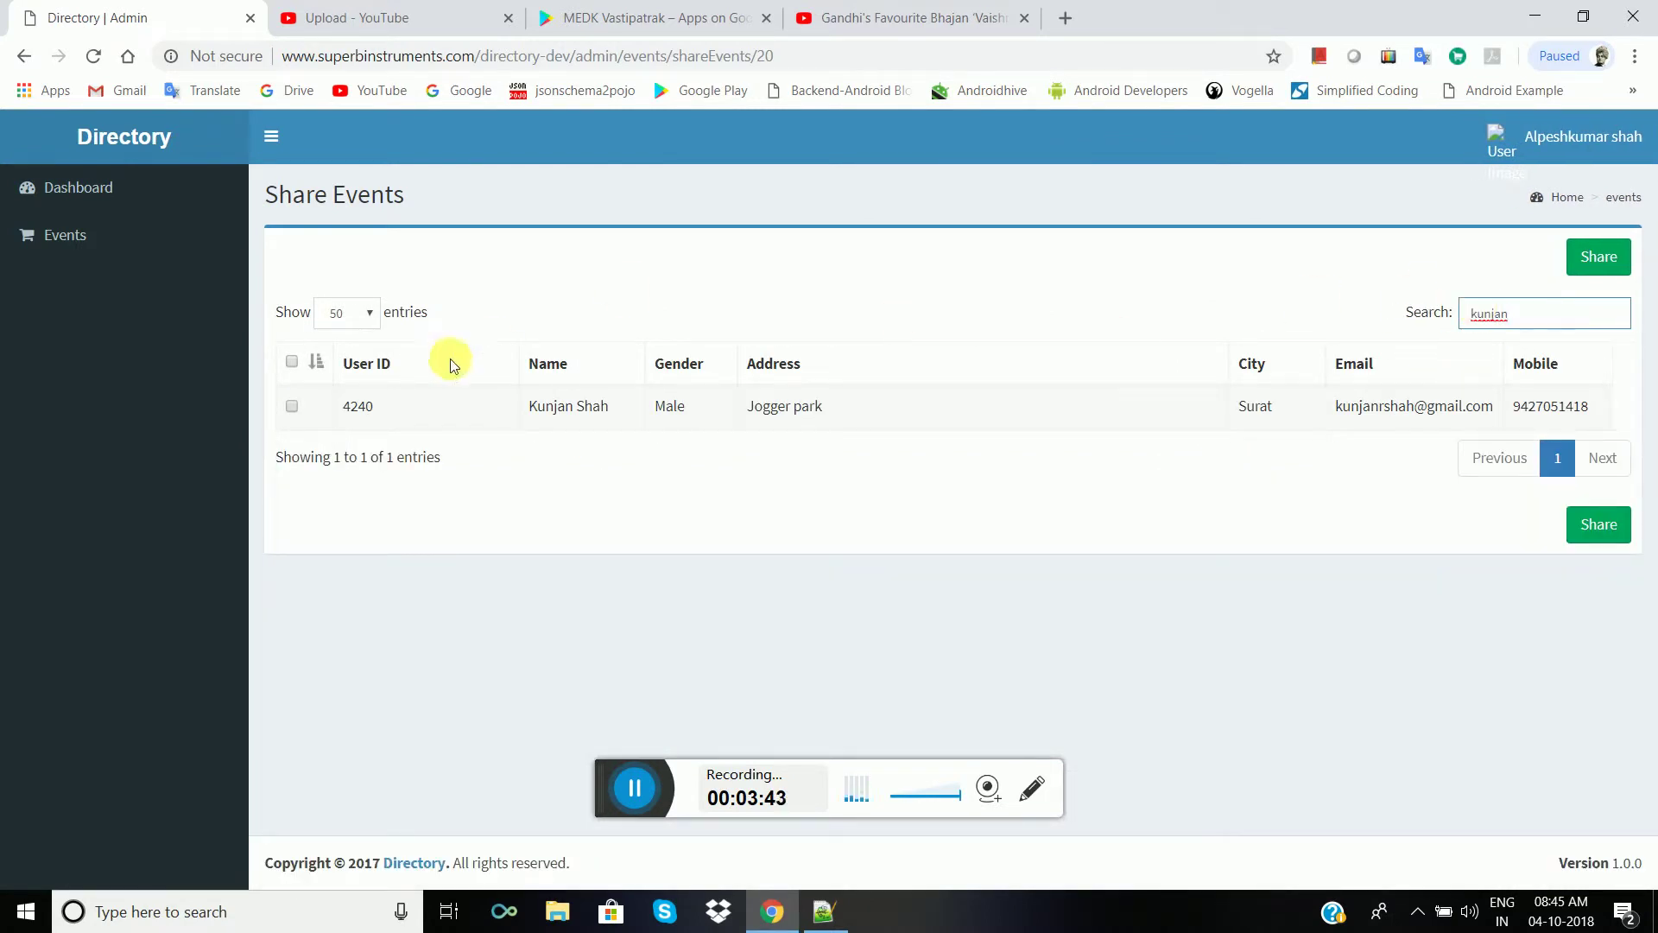
click(296, 411)
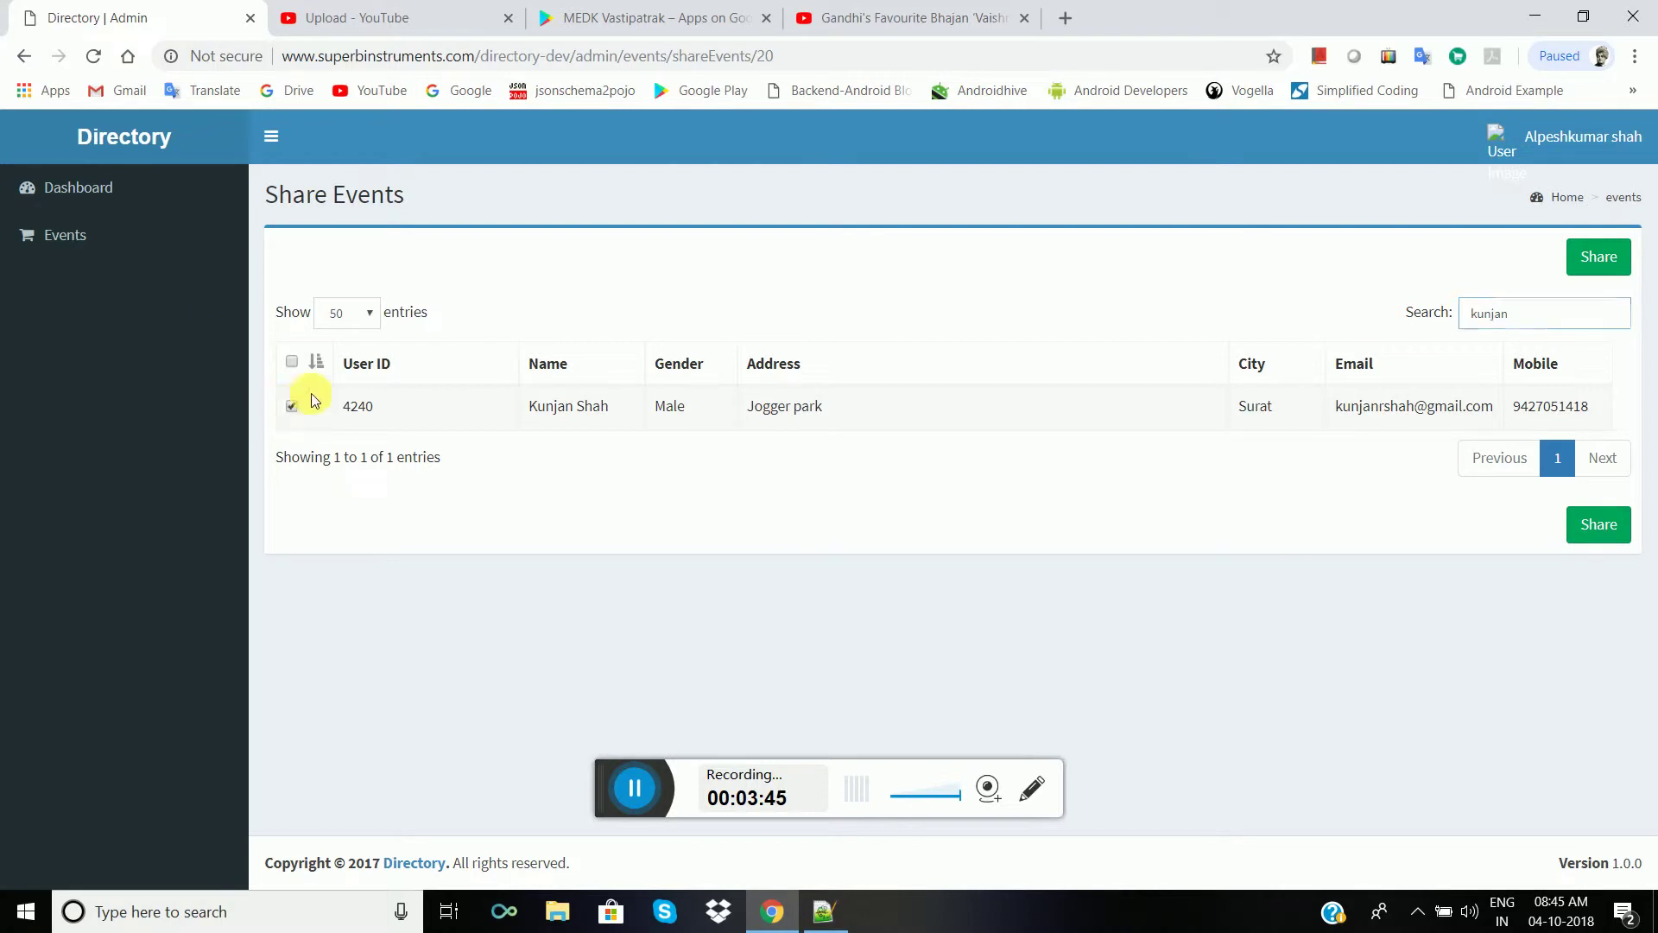
click(1592, 278)
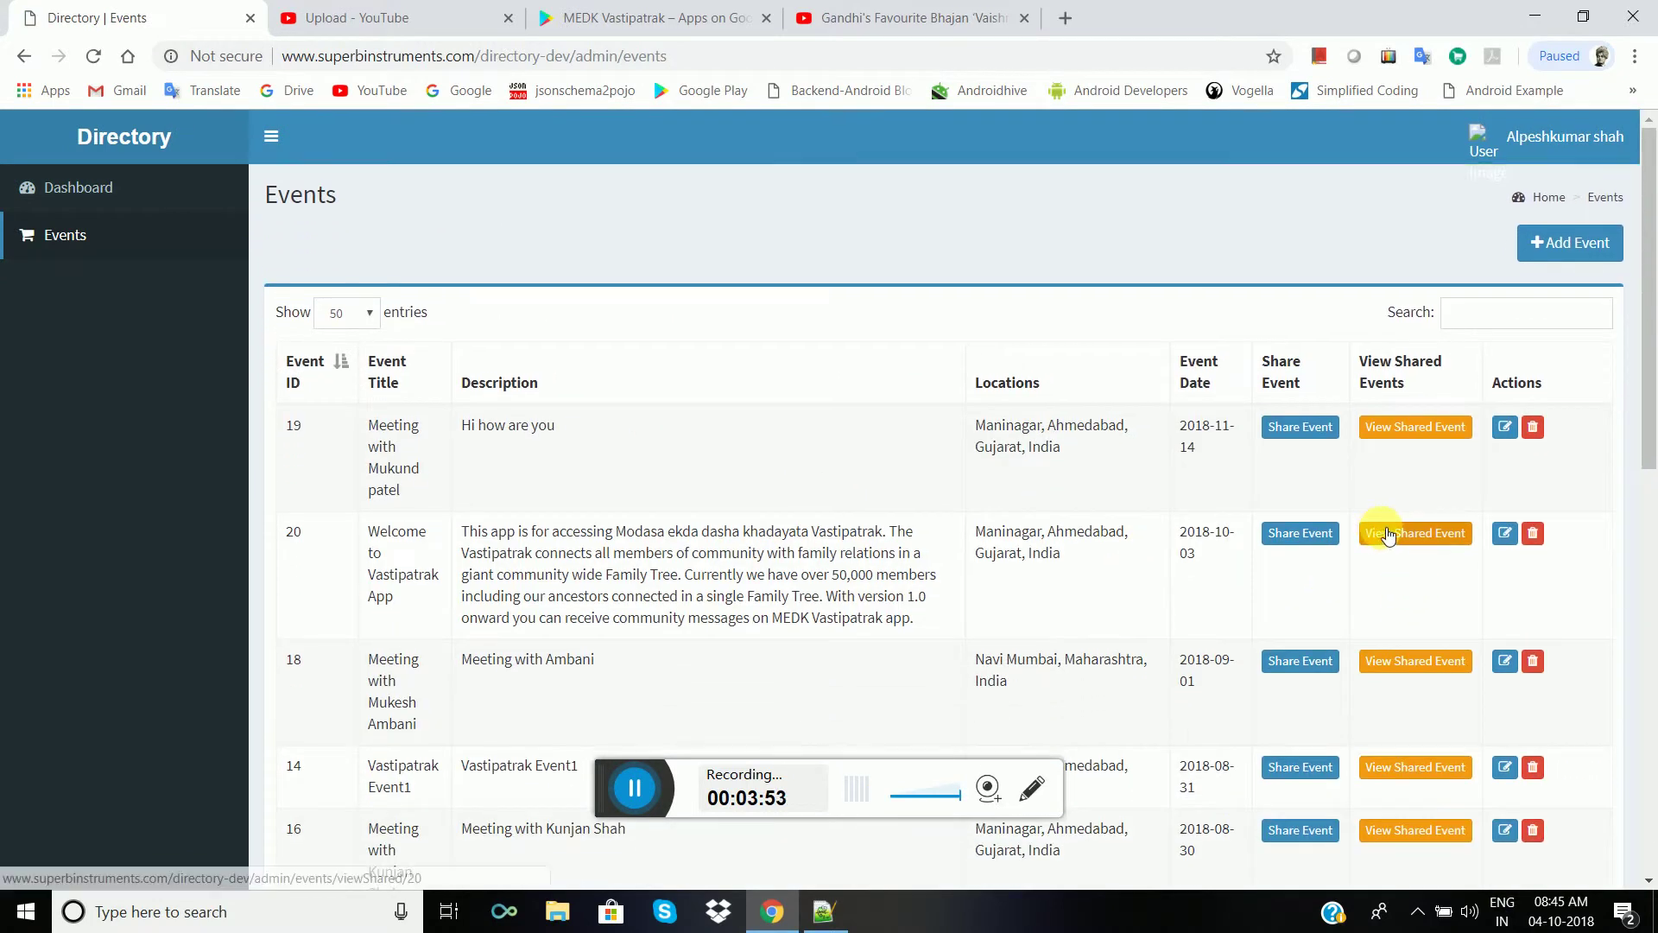
- Check event 20's shared-to list now shows 51 recipients with the new member at the top
click(1386, 532)
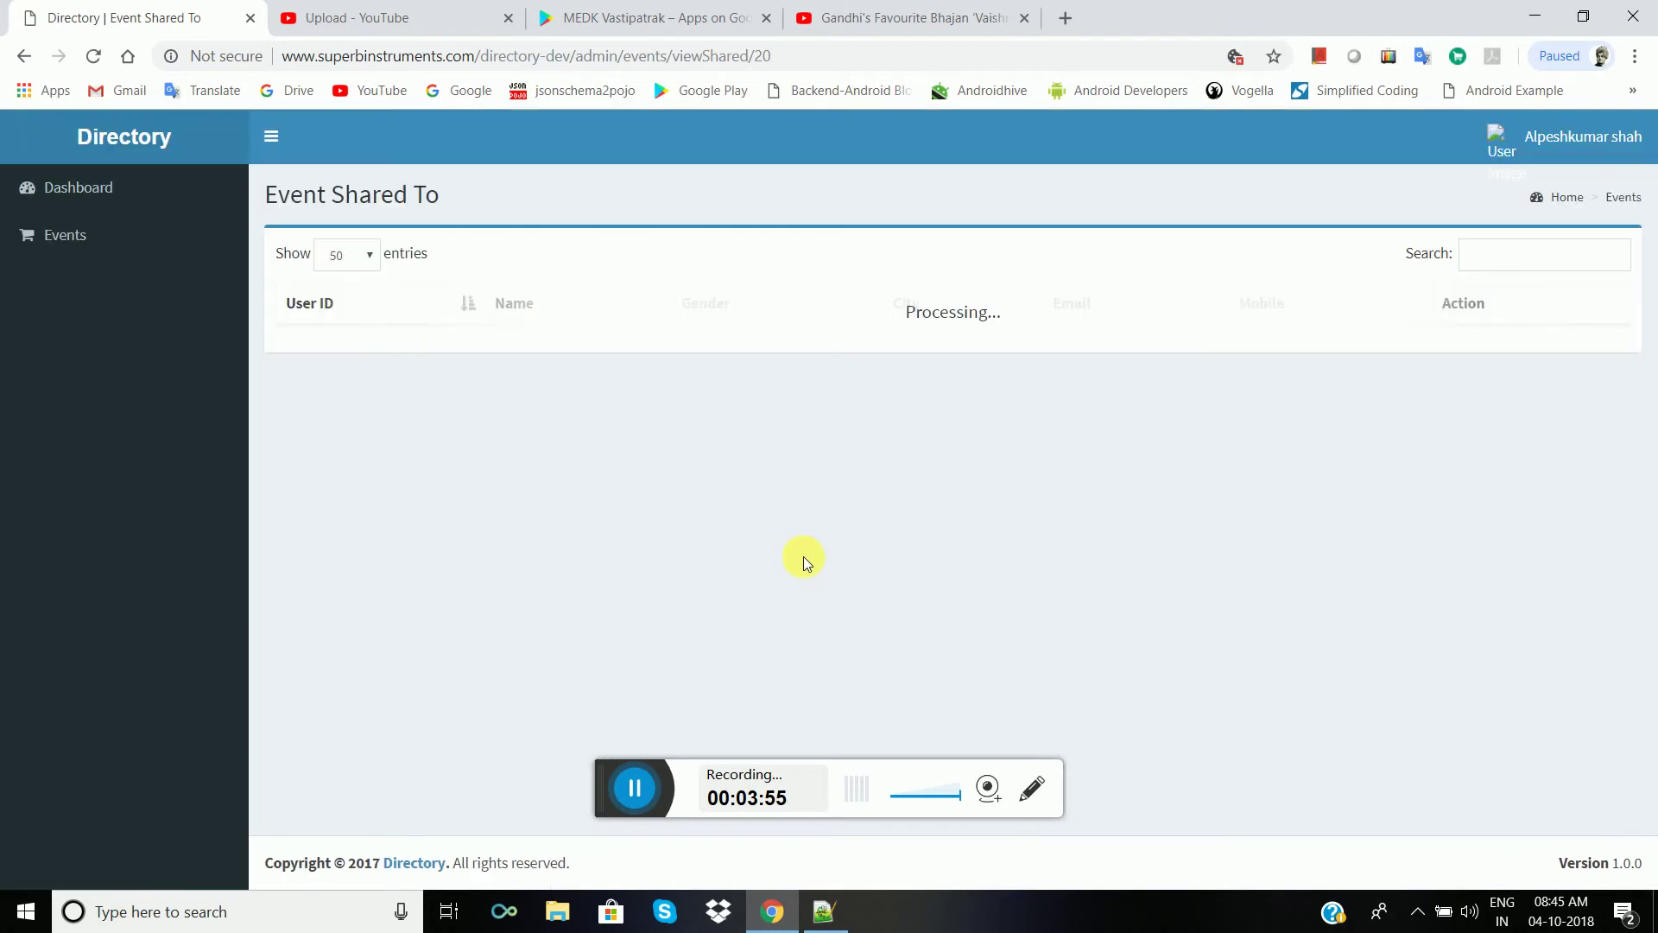
scroll(803, 557, down, 20)
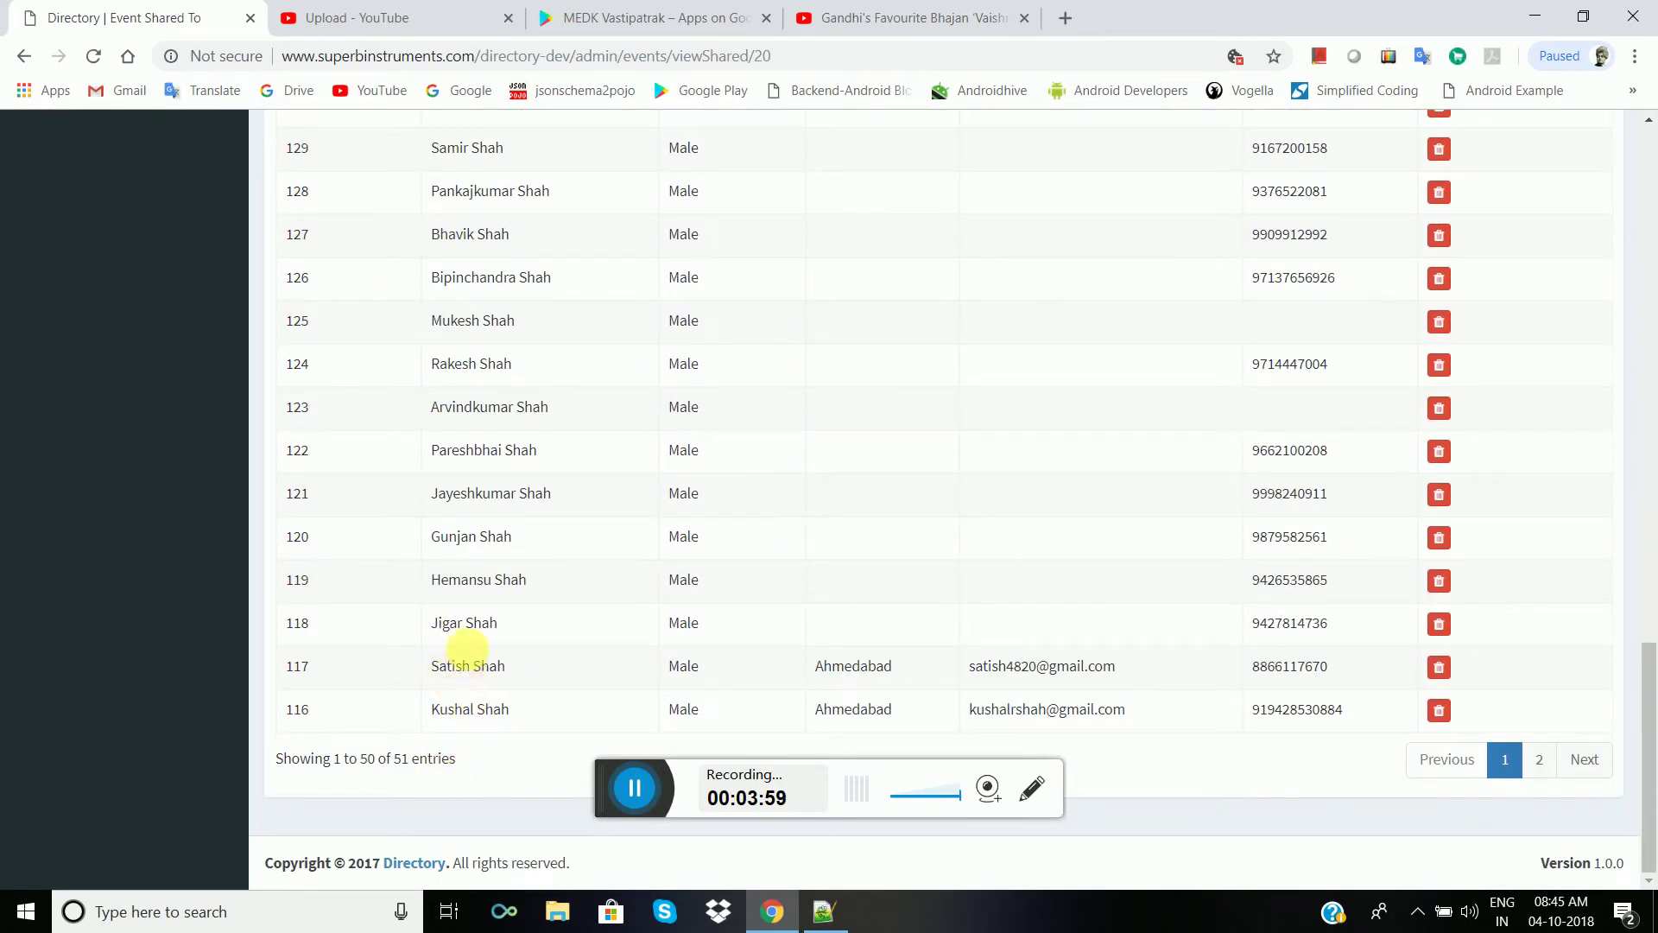
scroll(481, 562, up, 13)
scroll(493, 575, up, 3)
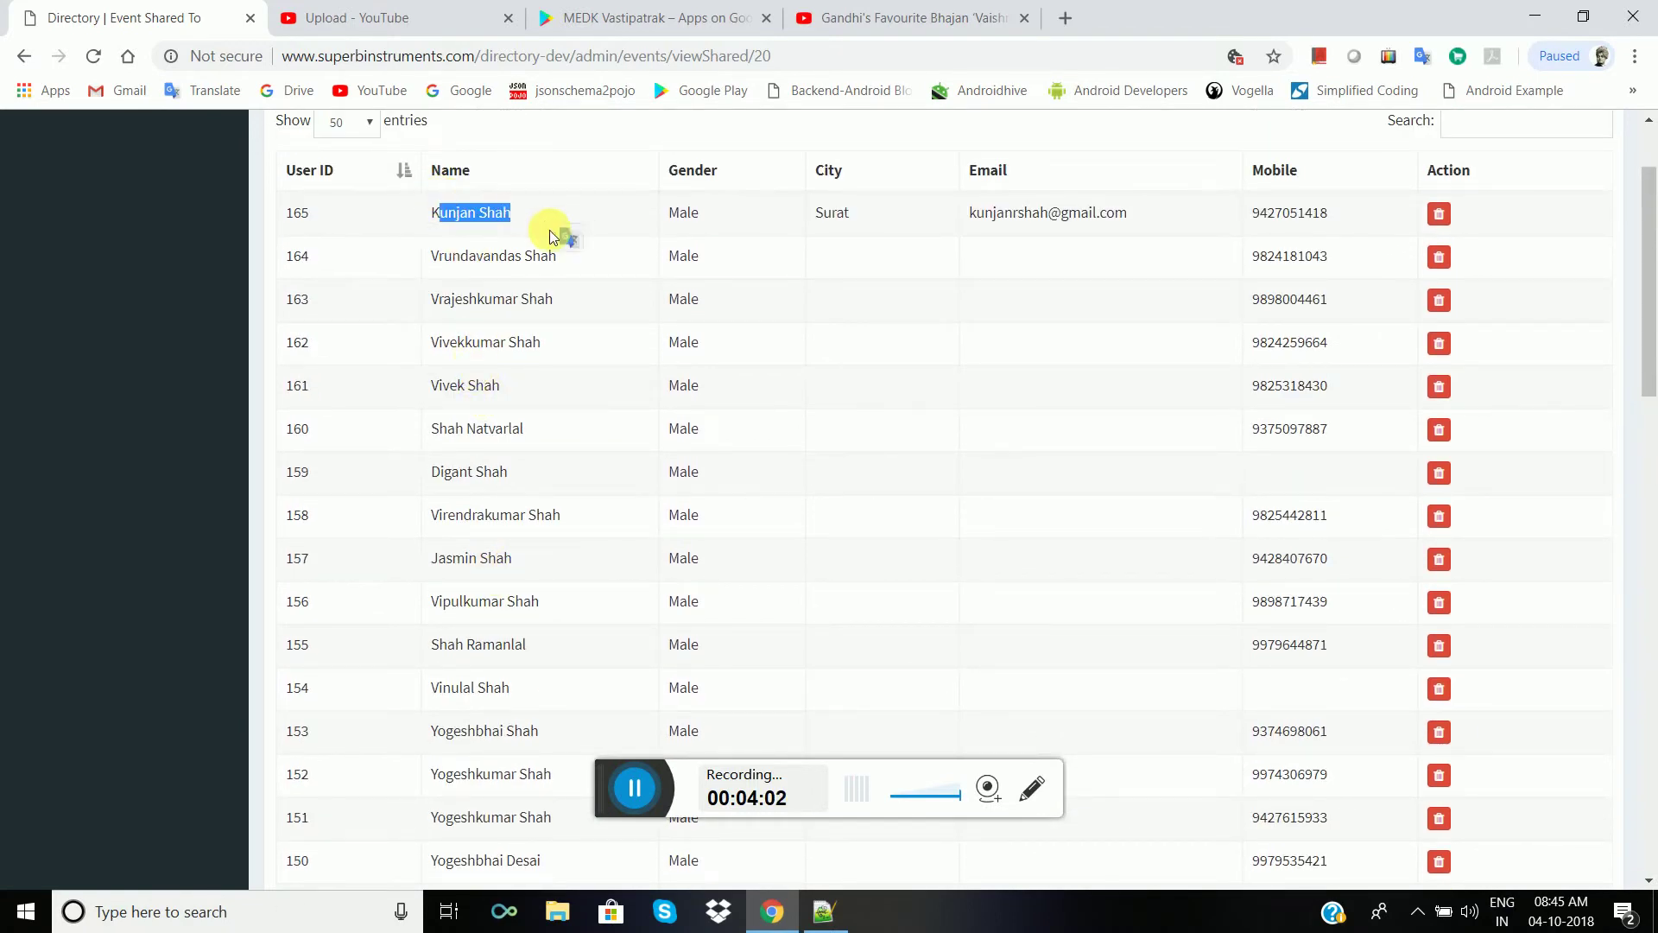
scroll(864, 511, up, 2)
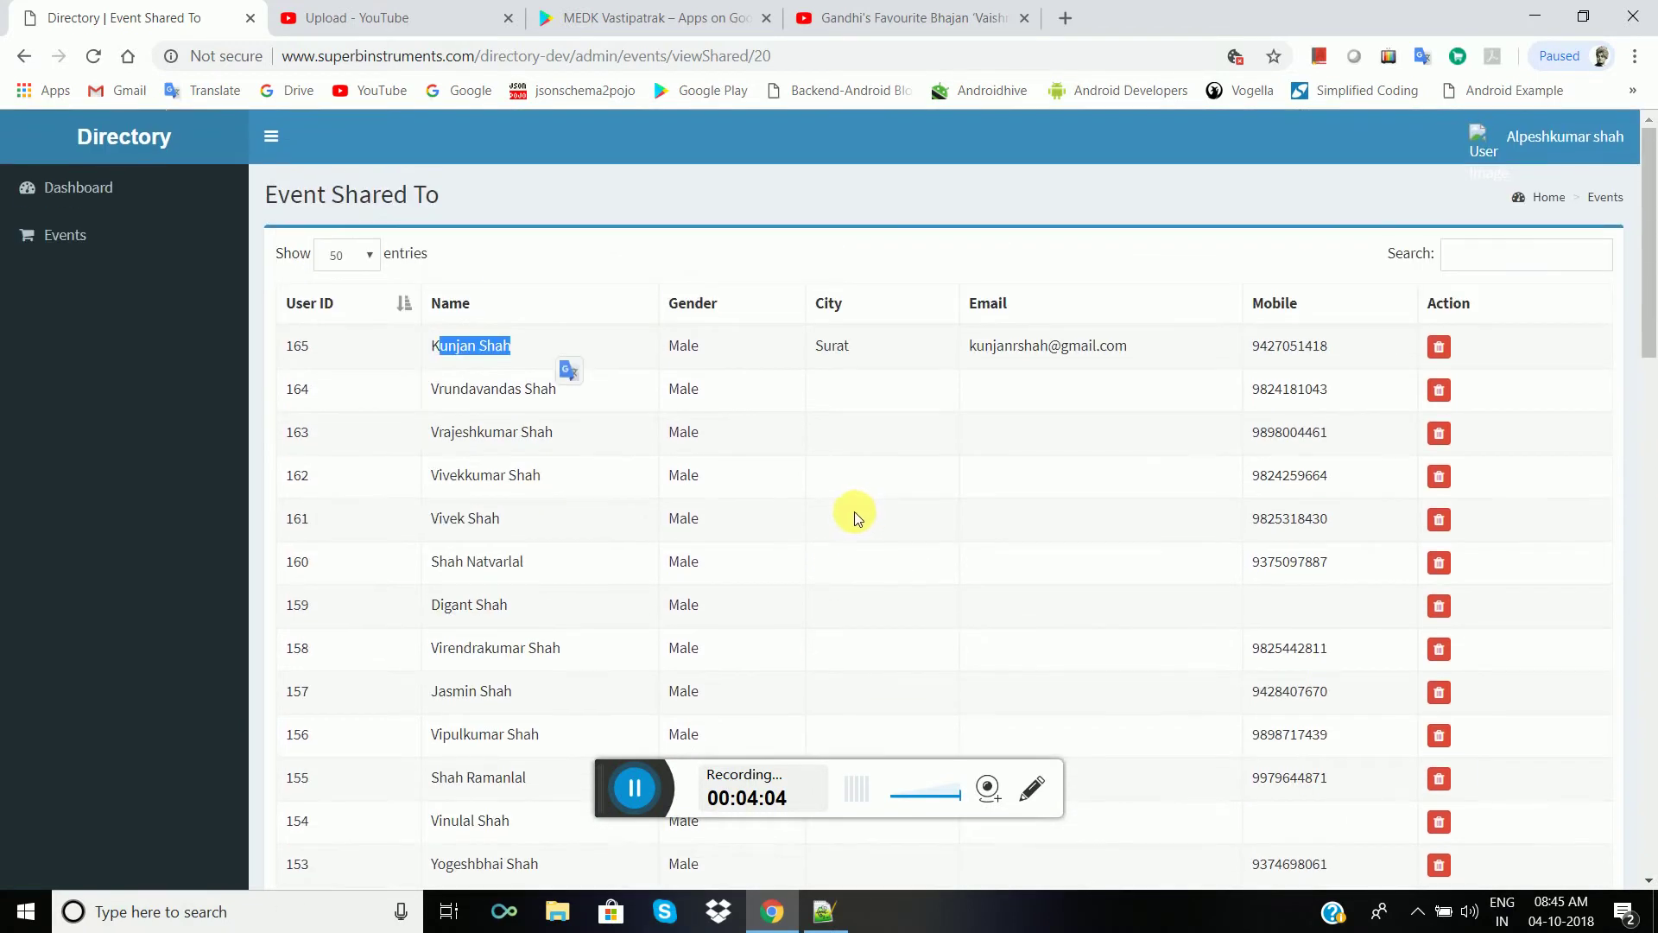
click(636, 788)
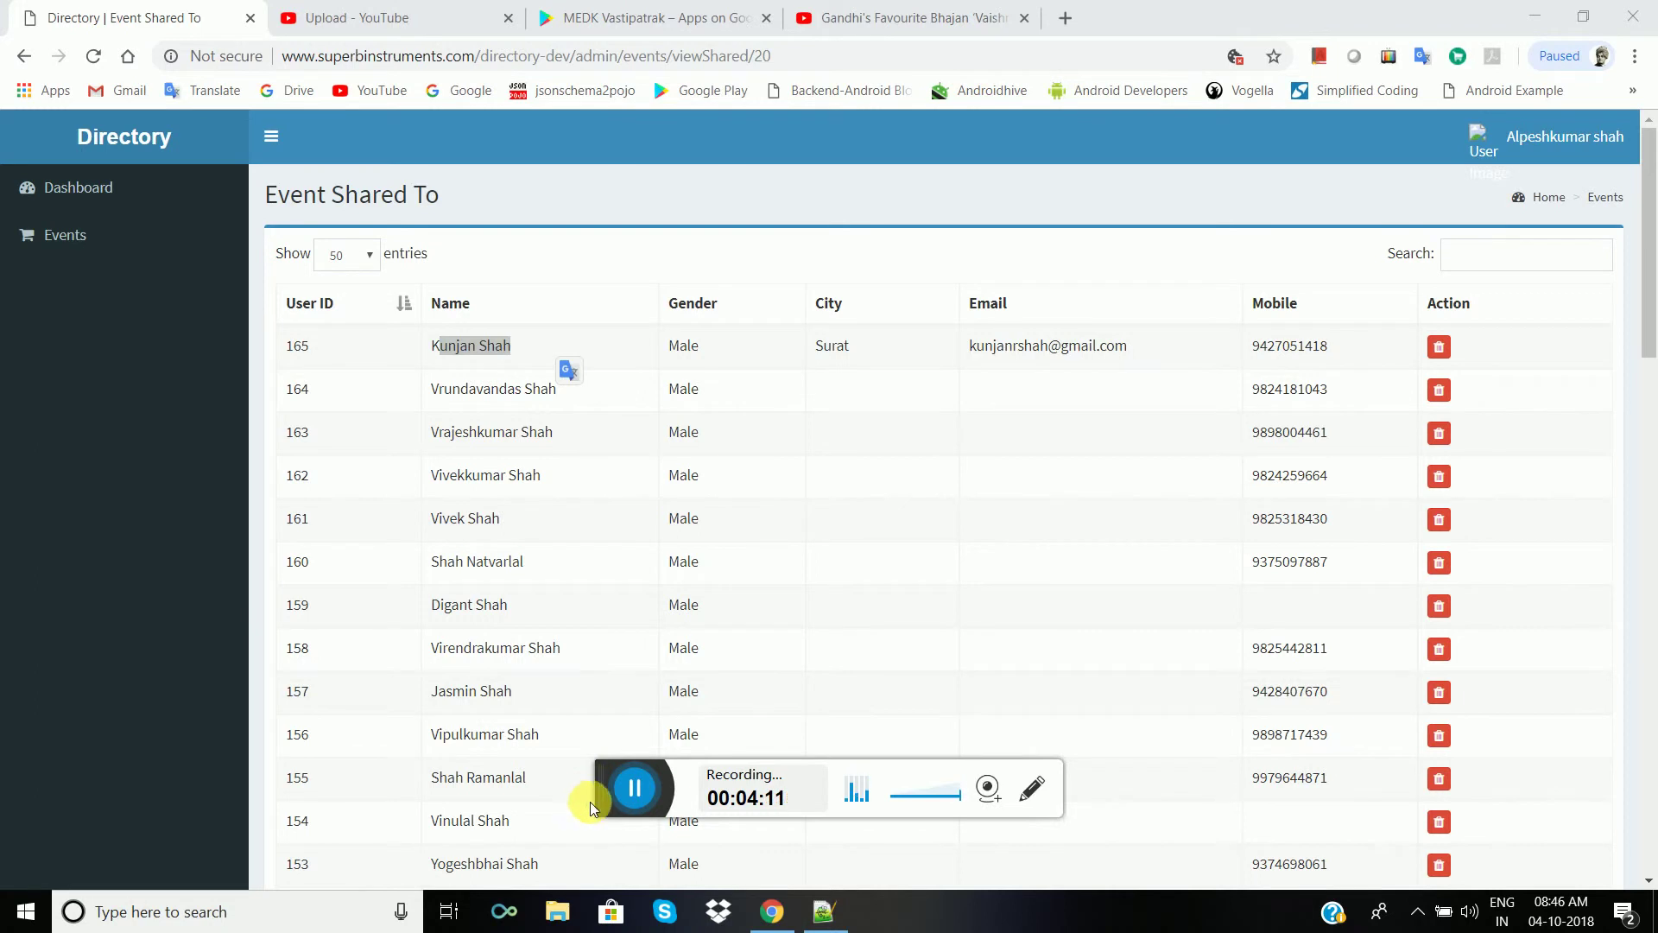